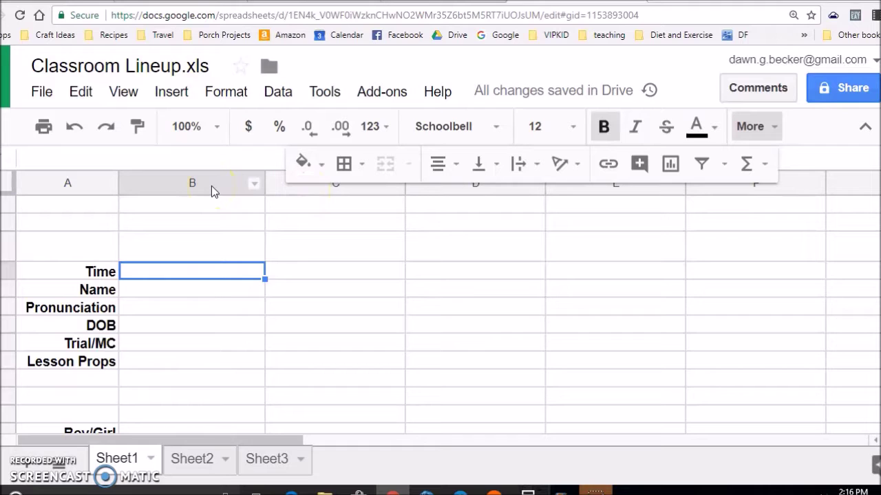
# Fill column B with lesson time 7:00, the student's name, pronunciation, DOB 2013 and MC 10/3.
pyautogui.press('Return')
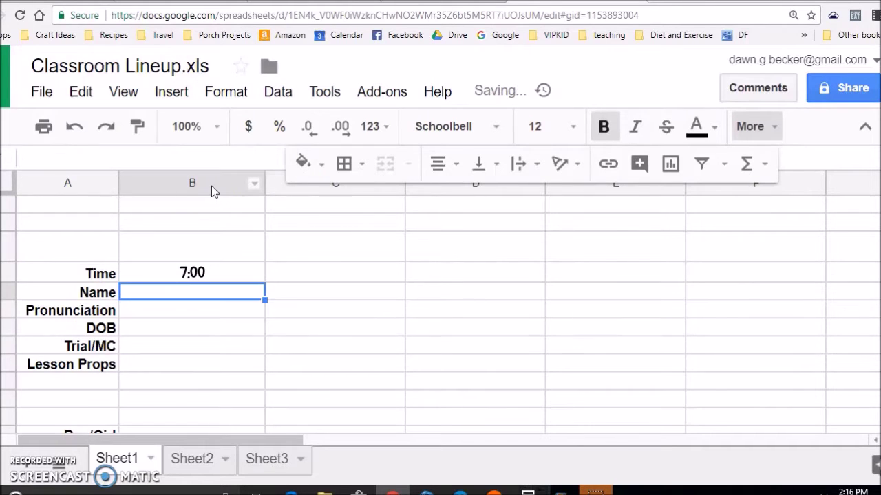
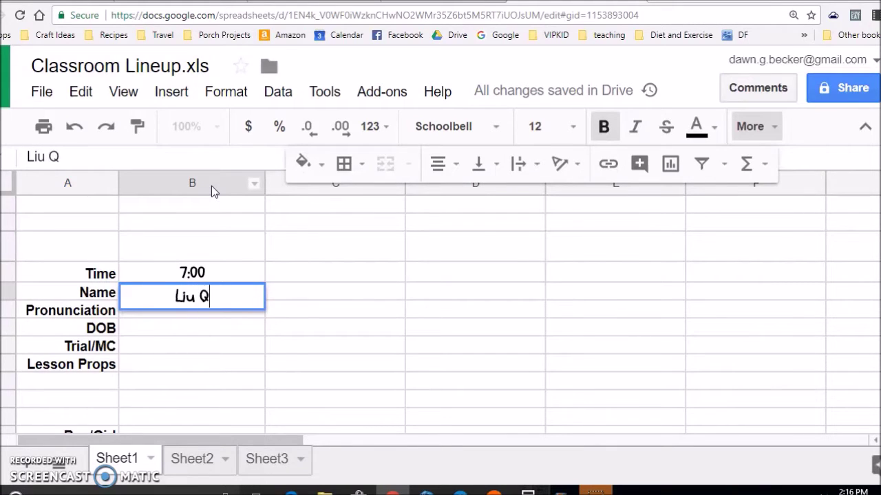
pyautogui.press('Return')
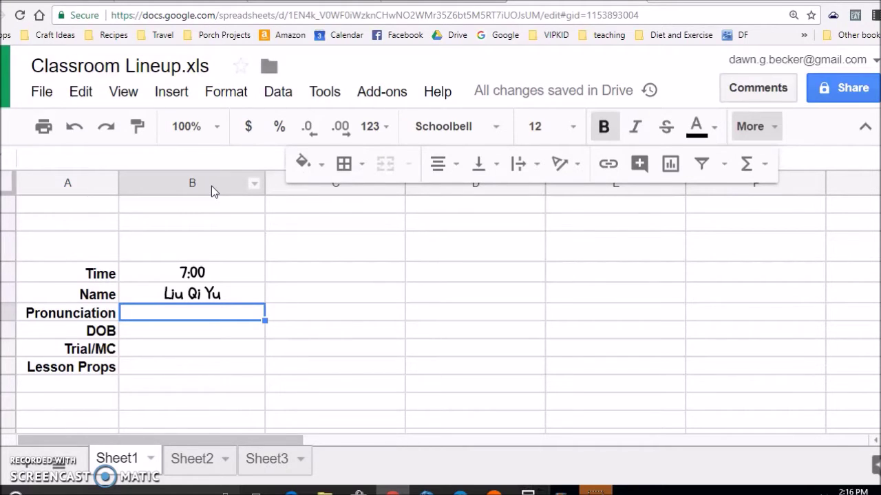
pyautogui.write('Jett')
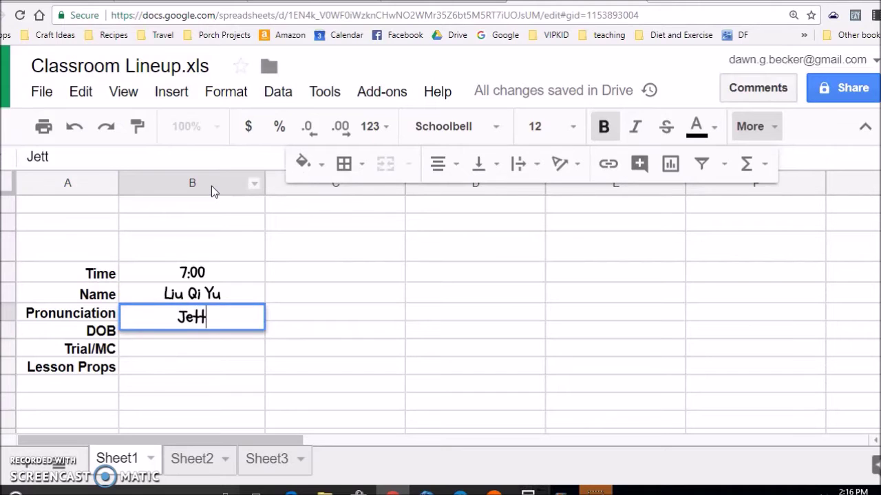
pyautogui.press('Return')
pyautogui.write('2013')
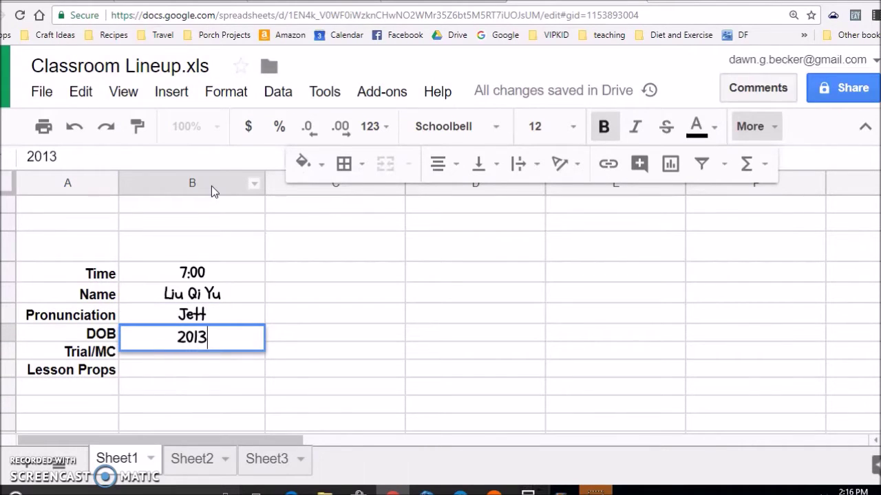
pyautogui.press('Return')
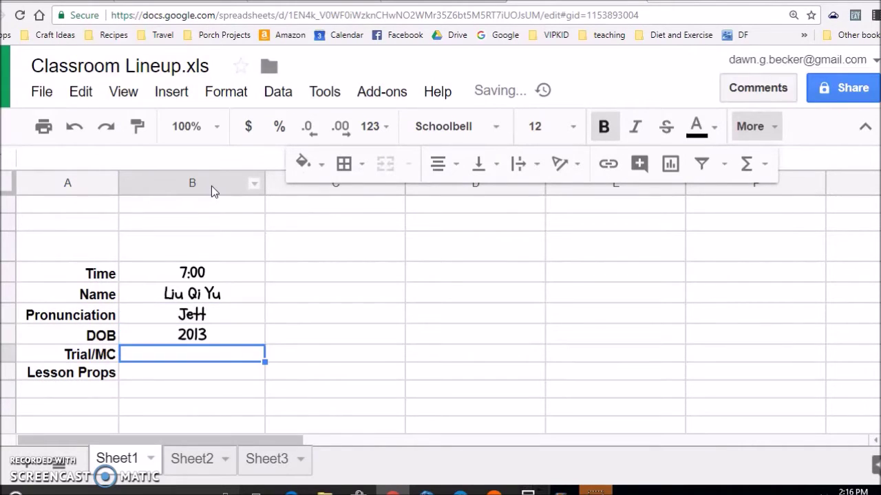
pyautogui.write('MC')
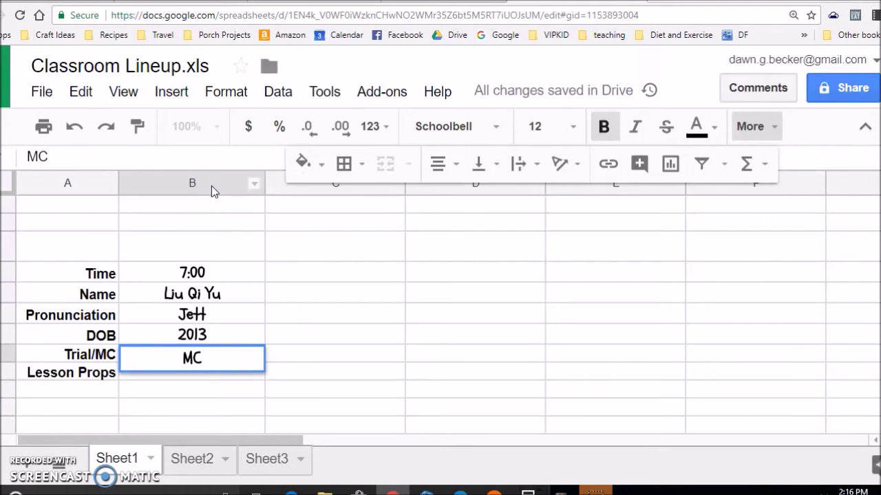
pyautogui.write('  10')
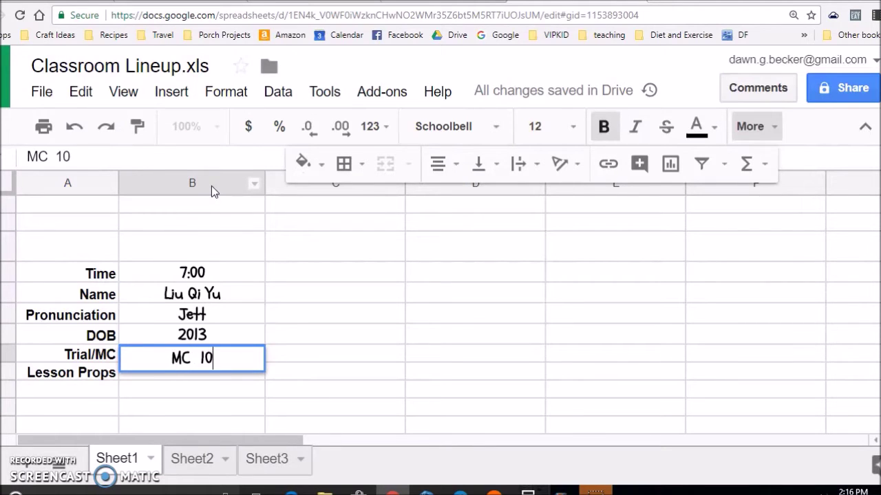
pyautogui.write('/3')
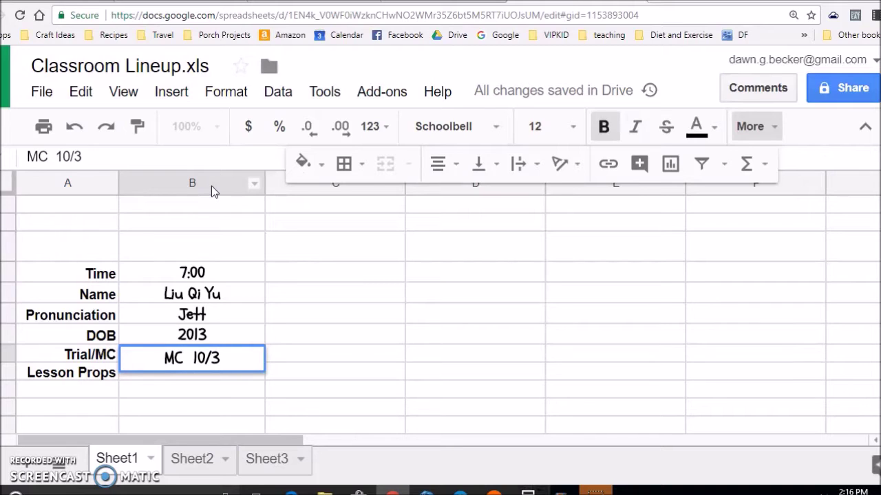
pyautogui.press('Return')
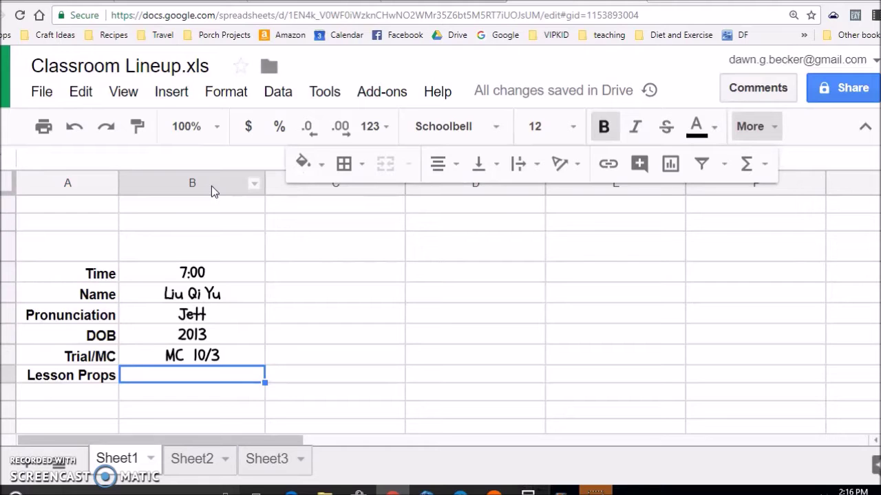
# Add Pirate Reward, No special / props as lesson props, and Boy in column B.
pyautogui.write('P')
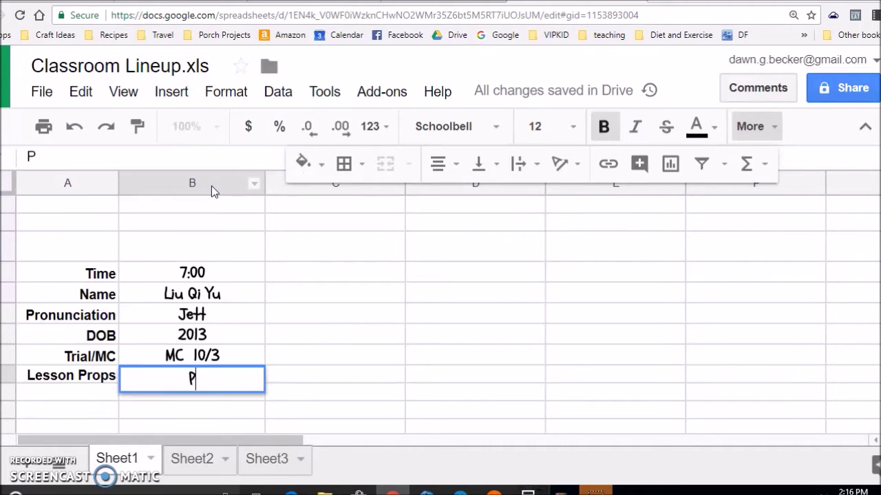
pyautogui.write('irate ')
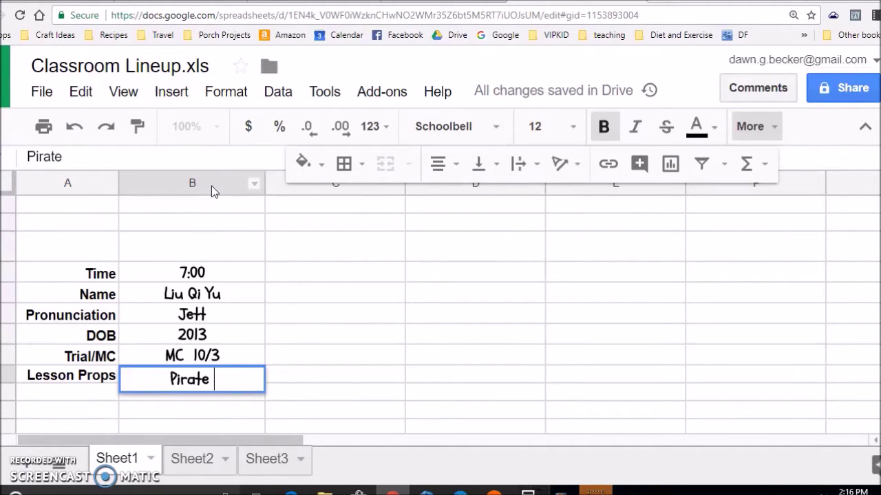
pyautogui.write('Reaward')
pyautogui.press('BackSpace')
pyautogui.press('BackSpace')
pyautogui.press('BackSpace')
pyautogui.press('BackSpace')
pyautogui.press('BackSpace')
pyautogui.write('ward')
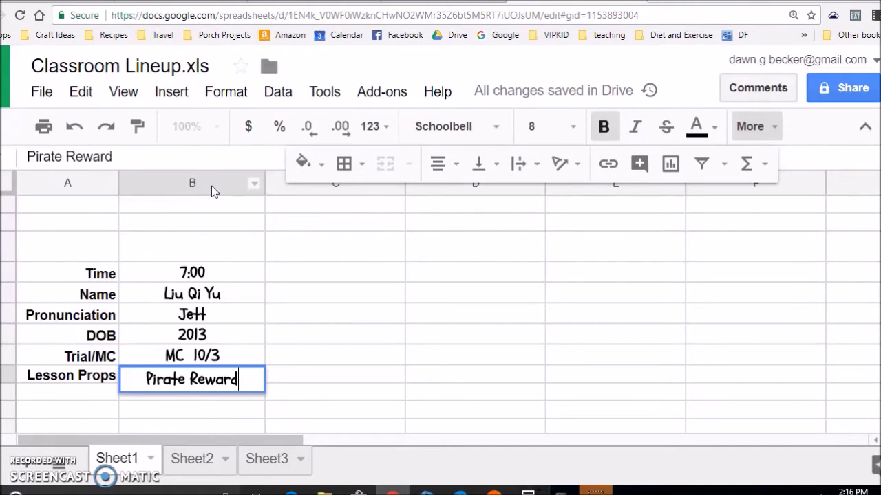
pyautogui.press('Return')
pyautogui.write('No special')
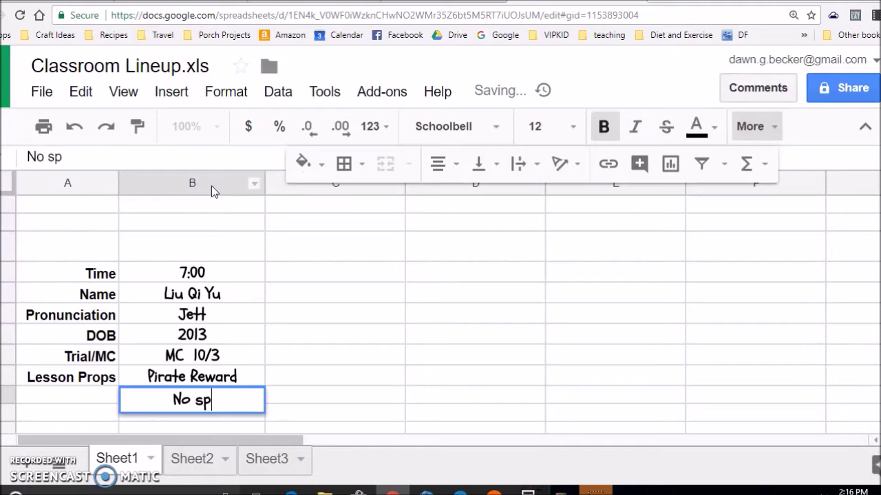
pyautogui.press('Return')
pyautogui.write('props')
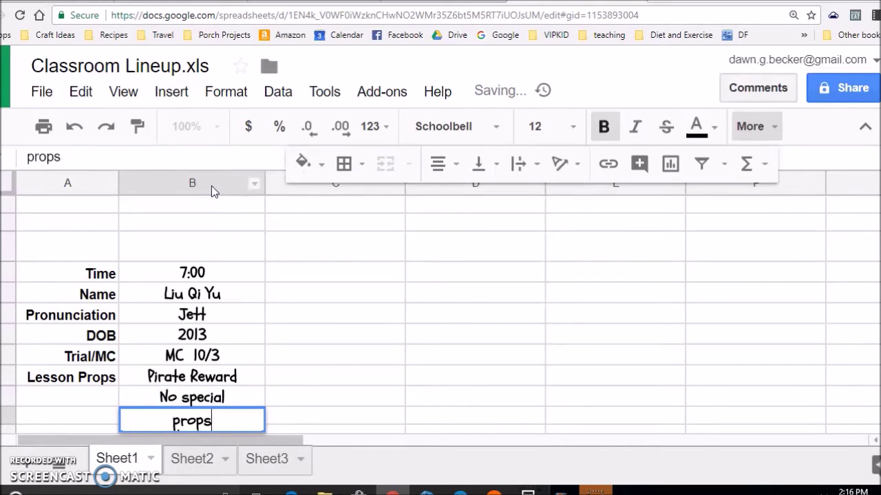
pyautogui.press('Return')
pyautogui.press('Down')
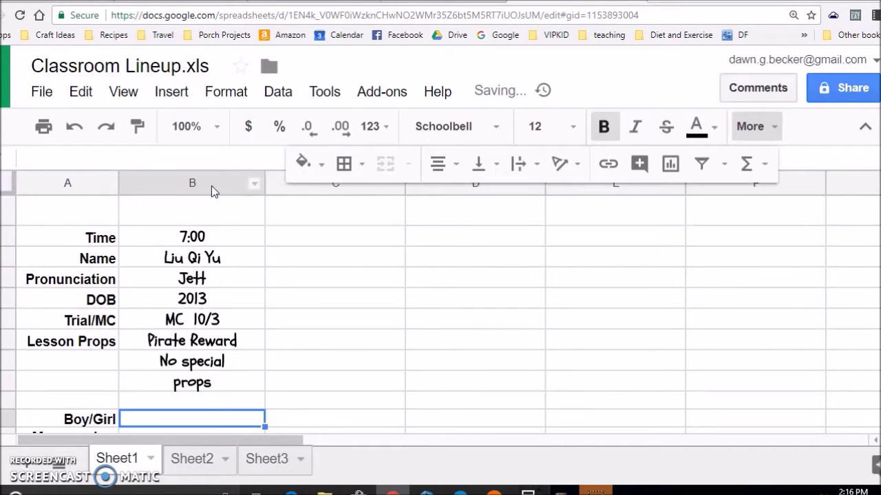
pyautogui.write('Boy')
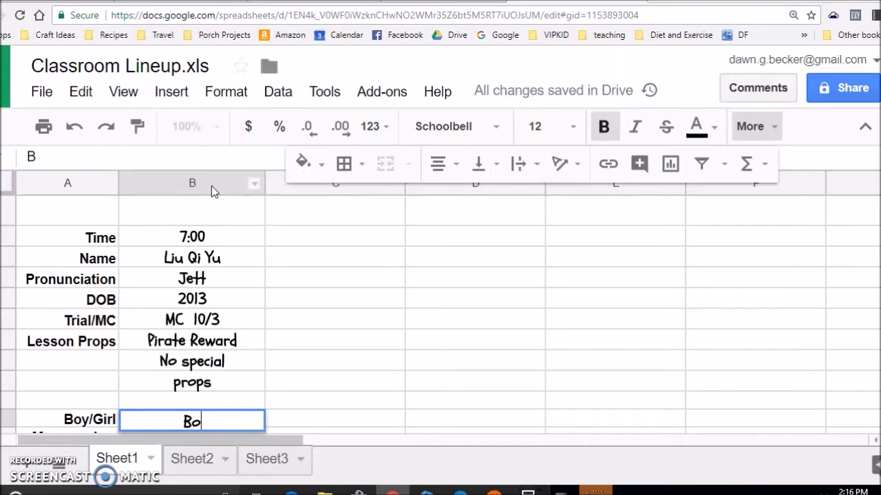
pyautogui.press('Return')
pyautogui.press('Down')
pyautogui.press('Down')
pyautogui.press('Down')
pyautogui.press('Down')
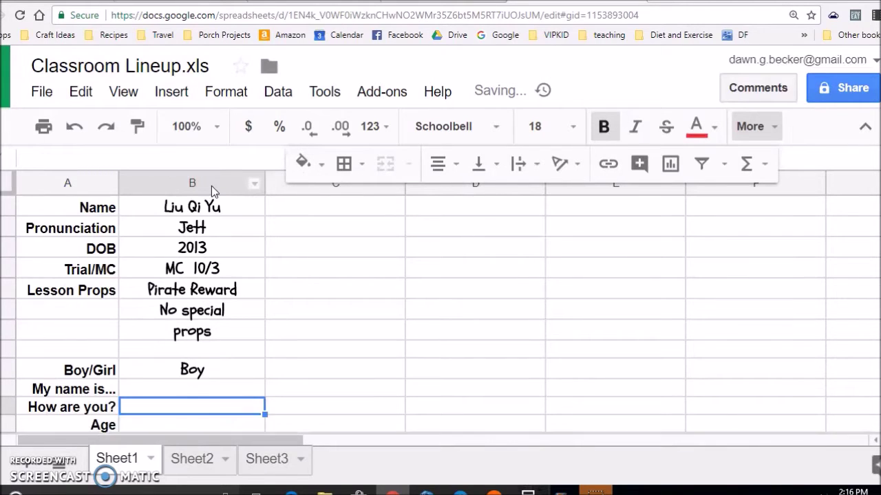
pyautogui.scroll(-5, 175, 354)
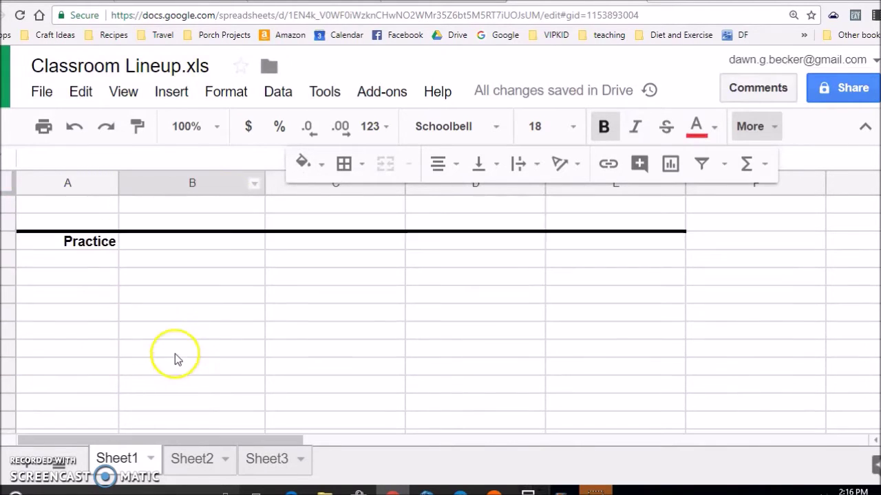
pyautogui.scroll(2, 191, 365)
pyautogui.click(184, 303)
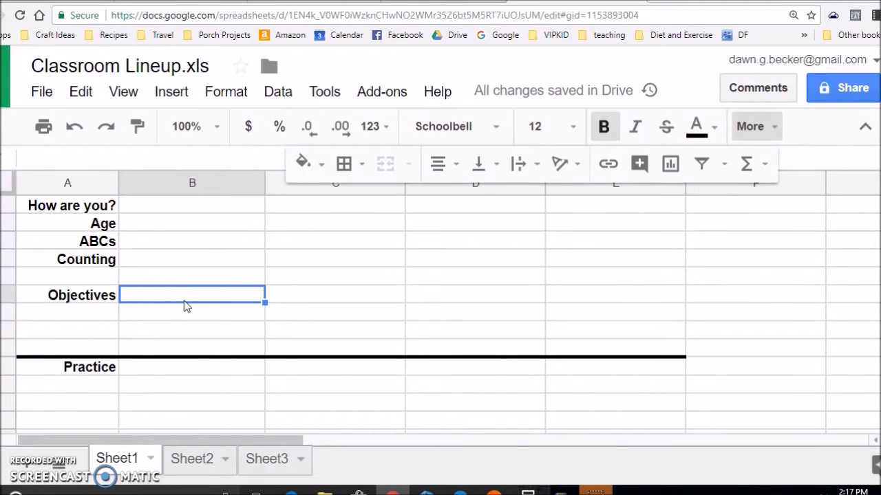
# List the first student's objectives "J" "j", Shake and Bite down column B.
pyautogui.write('"J')
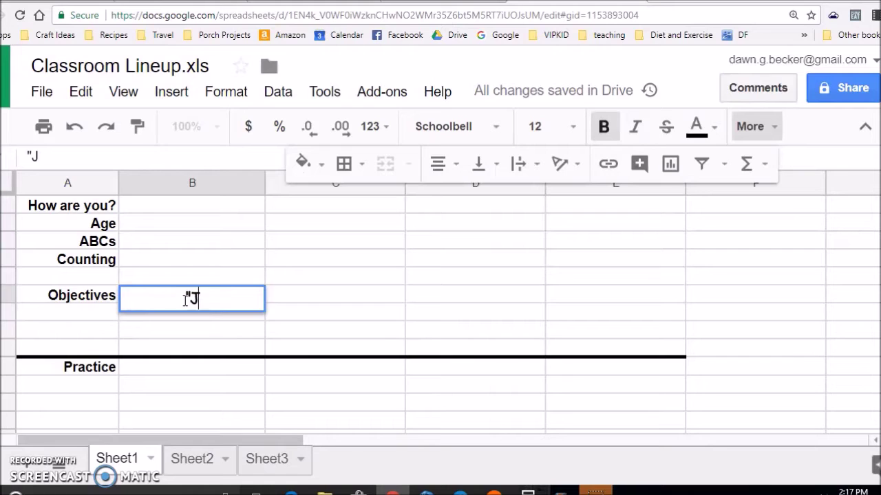
pyautogui.write('" "j"')
pyautogui.press('Return')
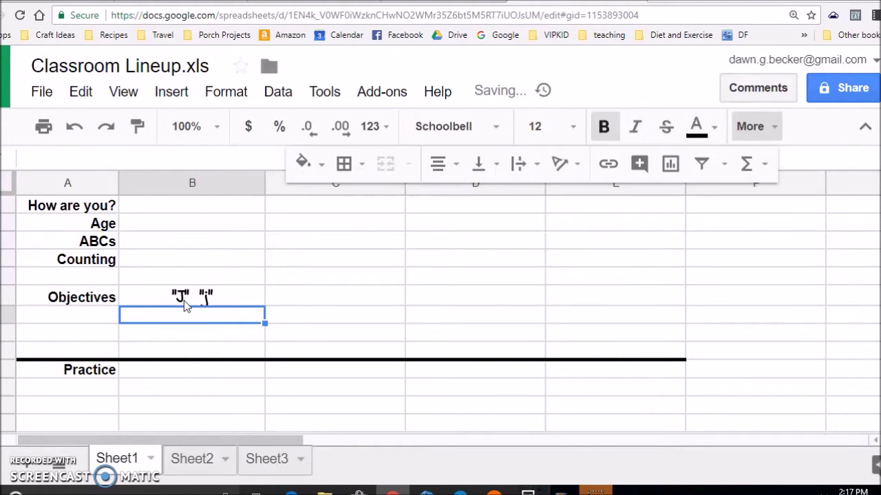
pyautogui.write('Shake')
pyautogui.press('Return')
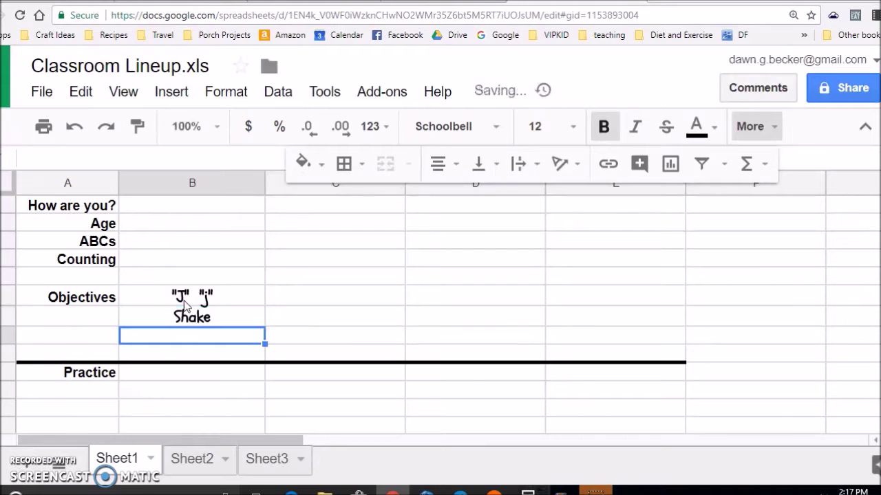
pyautogui.write('Bite')
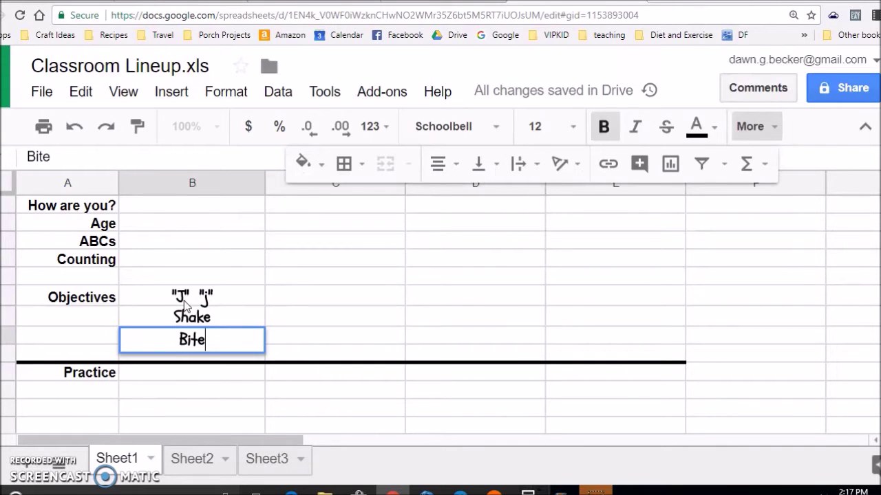
pyautogui.press('Return')
pyautogui.press('Down')
pyautogui.press('Up')
pyautogui.scroll(5, 289, 265)
# Enter the second student in column C: time 7:30, name, blank pronunciation, DOB 2012, MC 17/0.
pyautogui.click(290, 267)
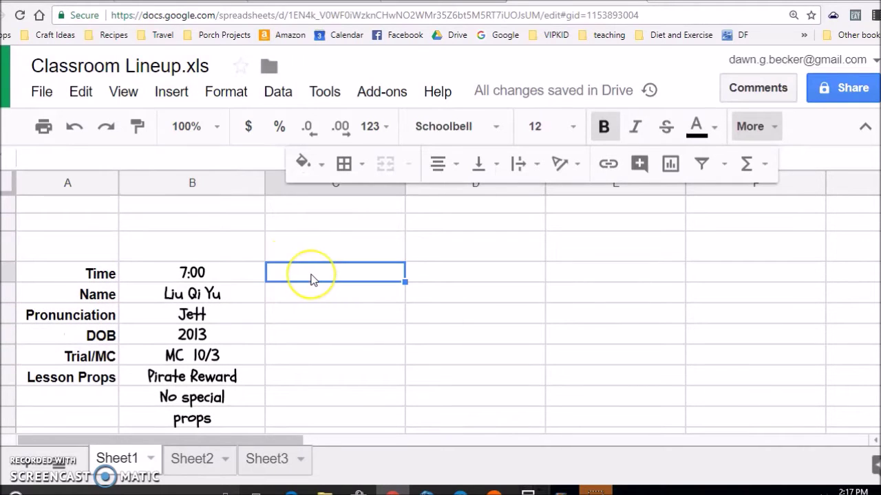
pyautogui.write('7:30')
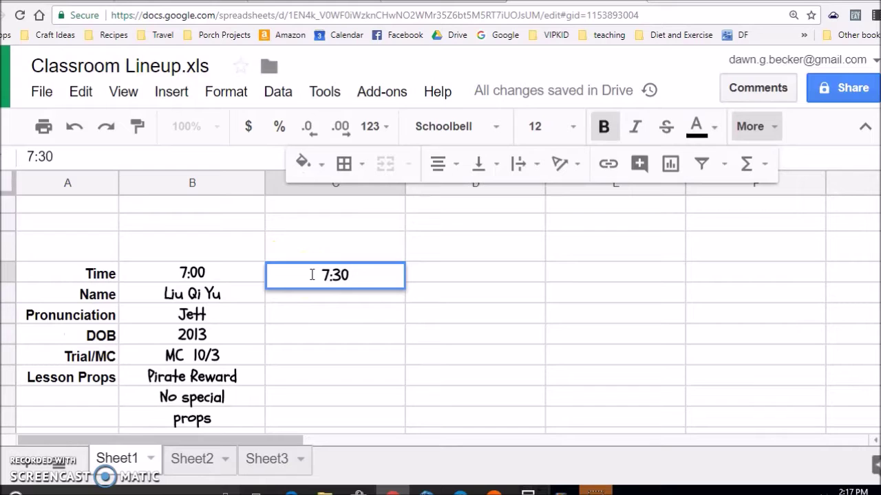
pyautogui.press('Return')
pyautogui.click(311, 278)
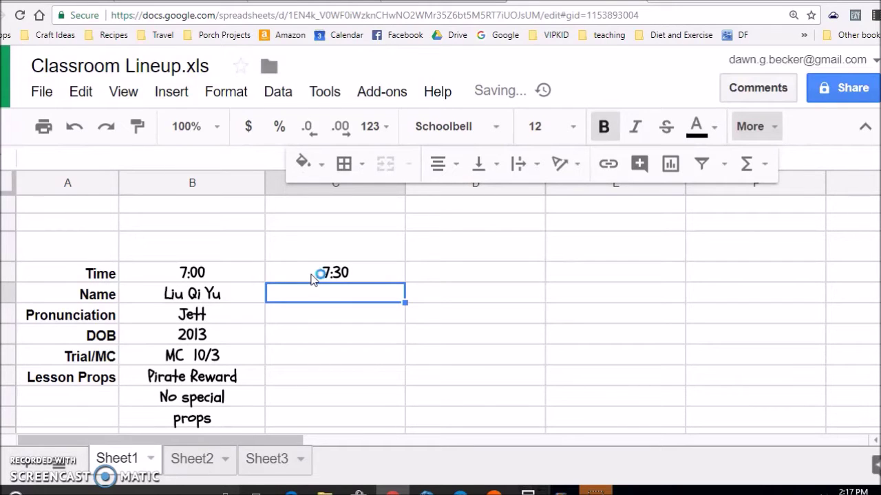
pyautogui.write('Bo')
pyautogui.press('BackSpace')
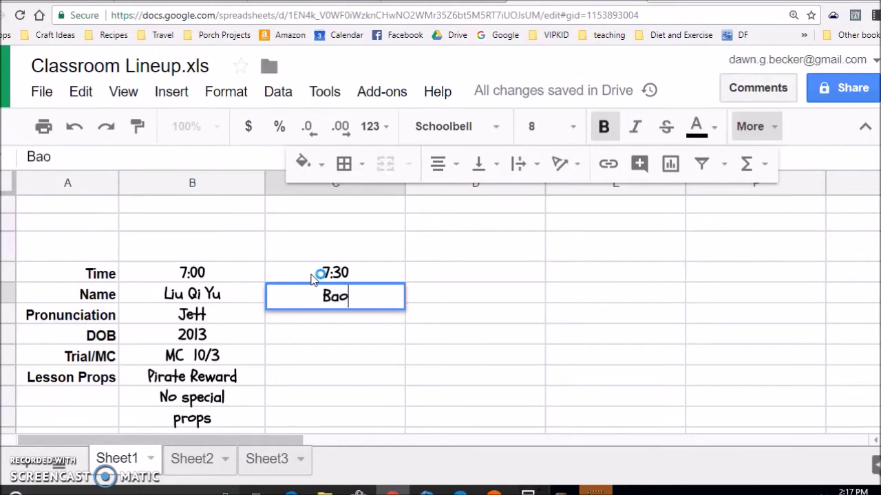
pyautogui.press('Return')
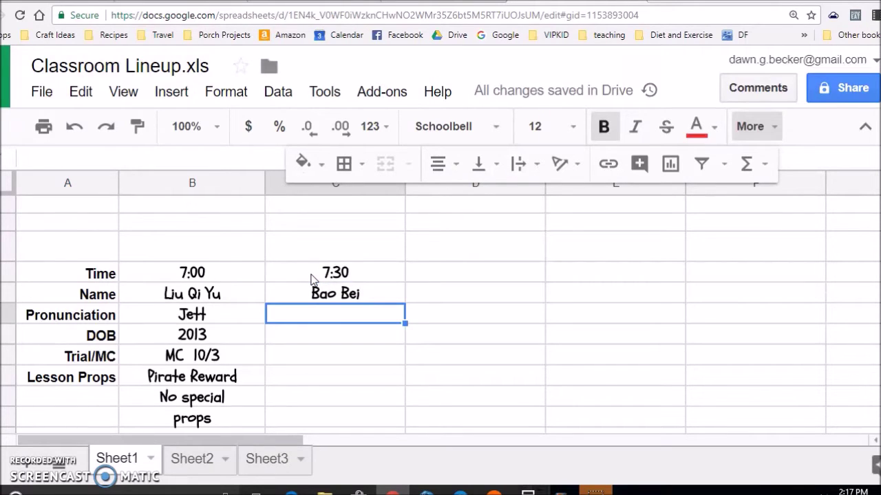
pyautogui.press('Return')
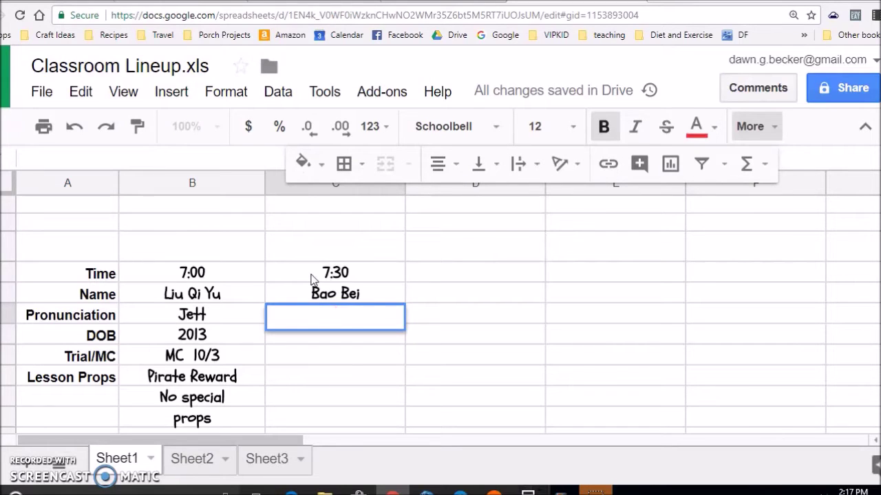
pyautogui.press('Return')
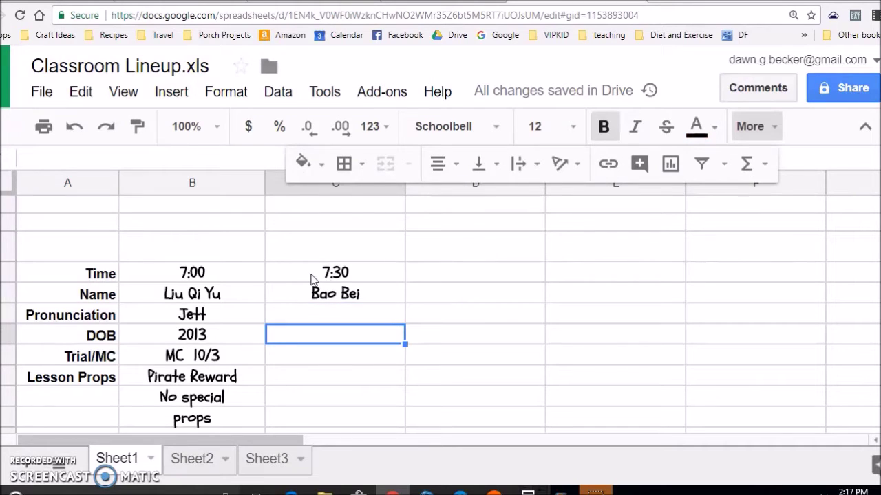
pyautogui.write('2012')
pyautogui.press('Return')
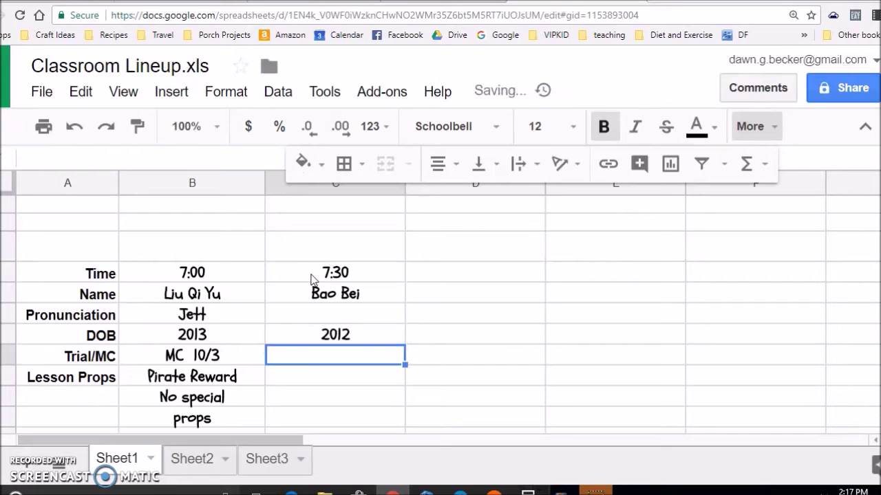
pyautogui.write('MC   ')
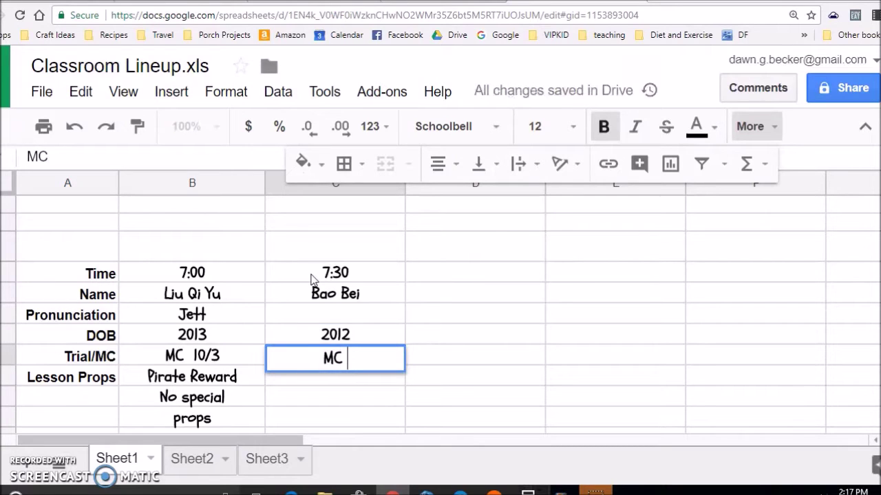
pyautogui.write('17')
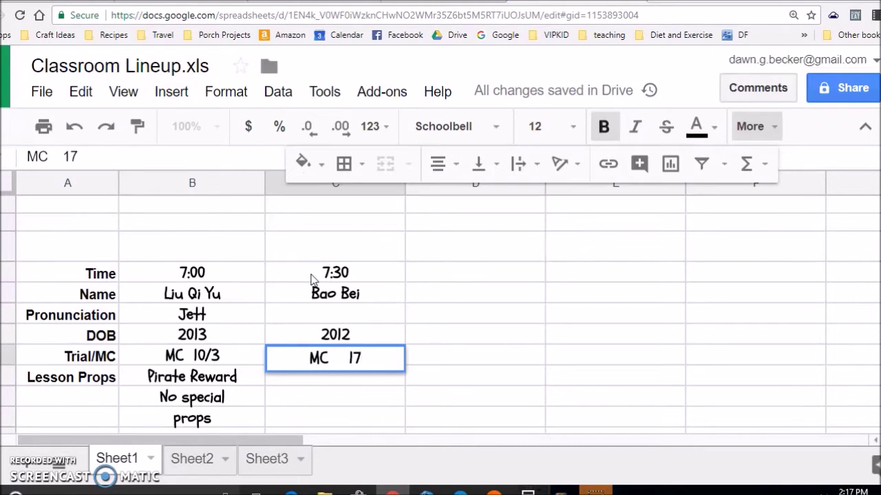
pyautogui.write('/)')
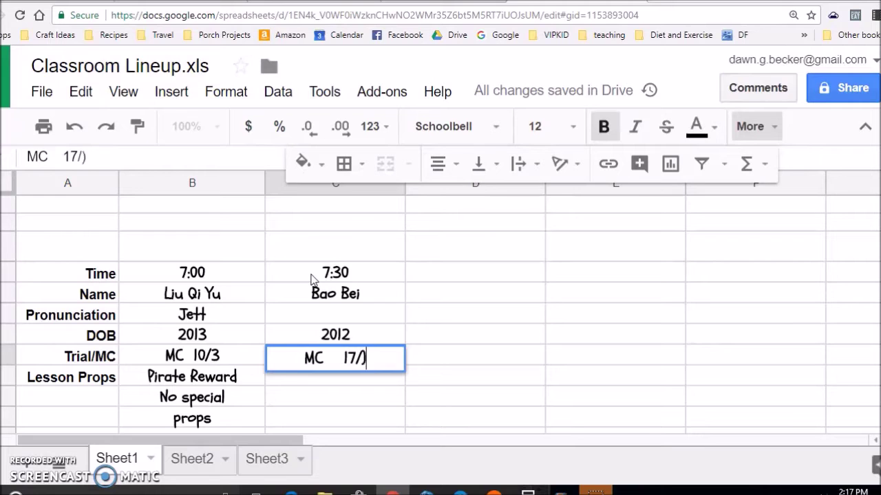
pyautogui.press('BackSpace')
pyautogui.write('0')
pyautogui.press('Return')
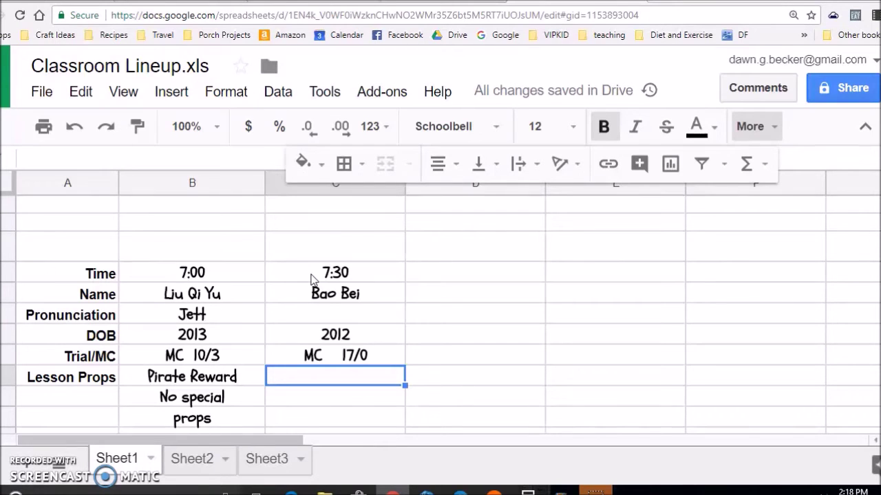
# Clear column C's time cell and enter Paw Patrol Reward as the lesson prop.
pyautogui.click(313, 275)
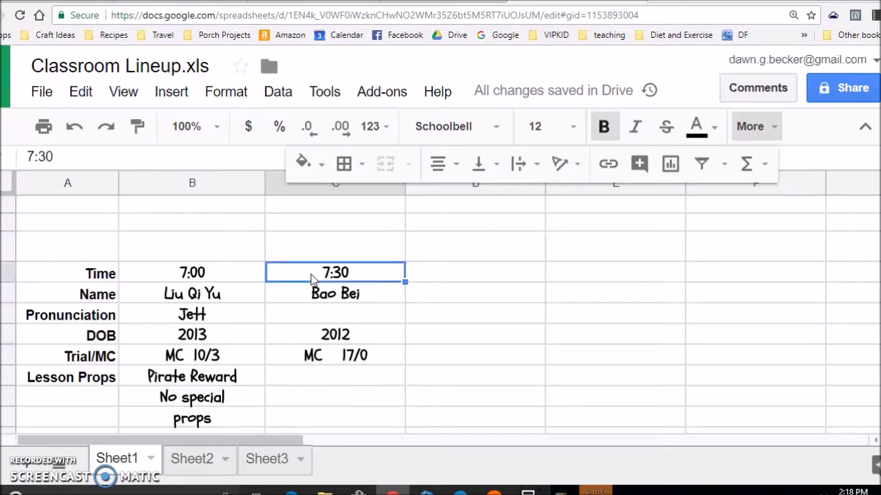
pyautogui.write('POaw')
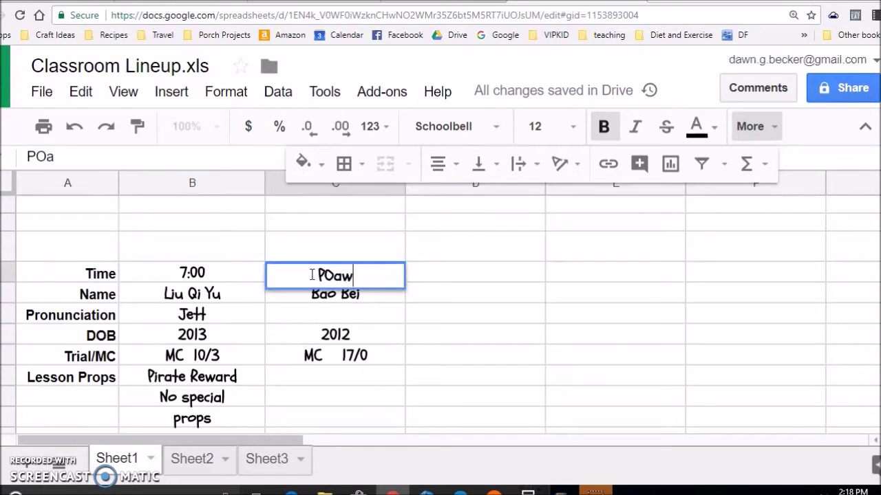
pyautogui.press('BackSpace')
pyautogui.press('BackSpace')
pyautogui.press('BackSpace')
pyautogui.press('BackSpace')
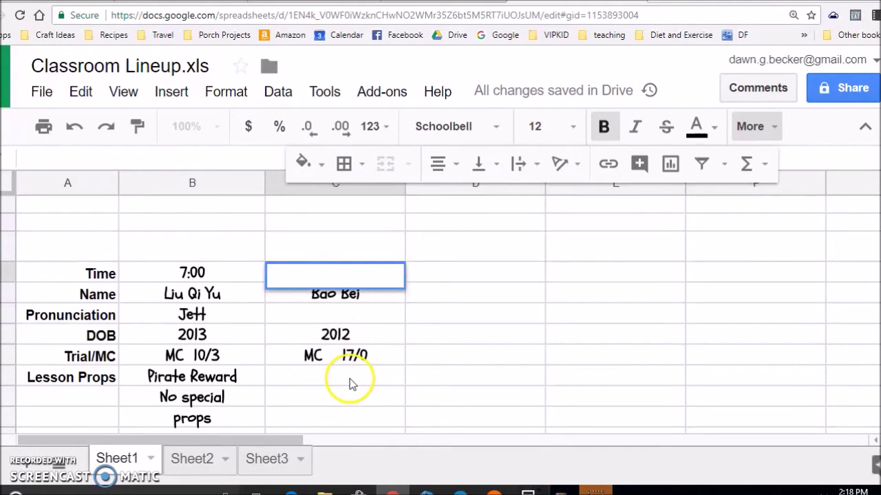
pyautogui.click(350, 378)
pyautogui.write('Paw')
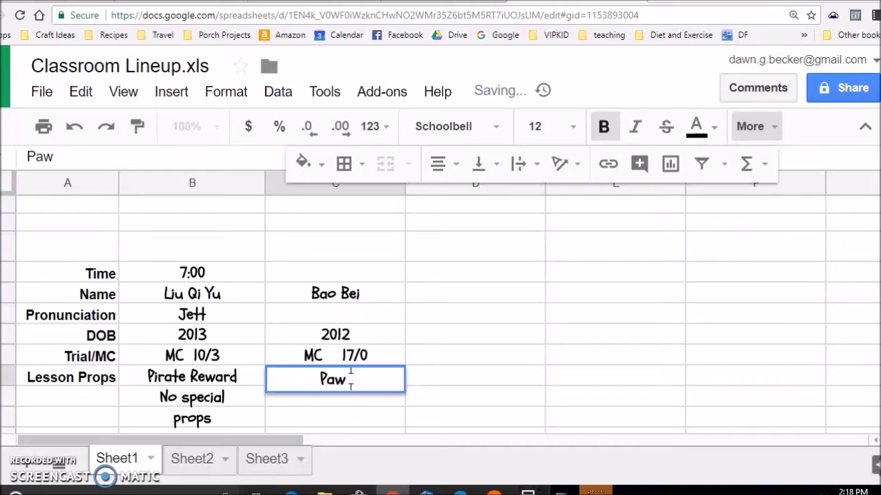
pyautogui.write(' patrol')
pyautogui.press('BackSpace')
pyautogui.press('BackSpace')
pyautogui.press('BackSpace')
pyautogui.press('BackSpace')
pyautogui.press('BackSpace')
pyautogui.press('BackSpace')
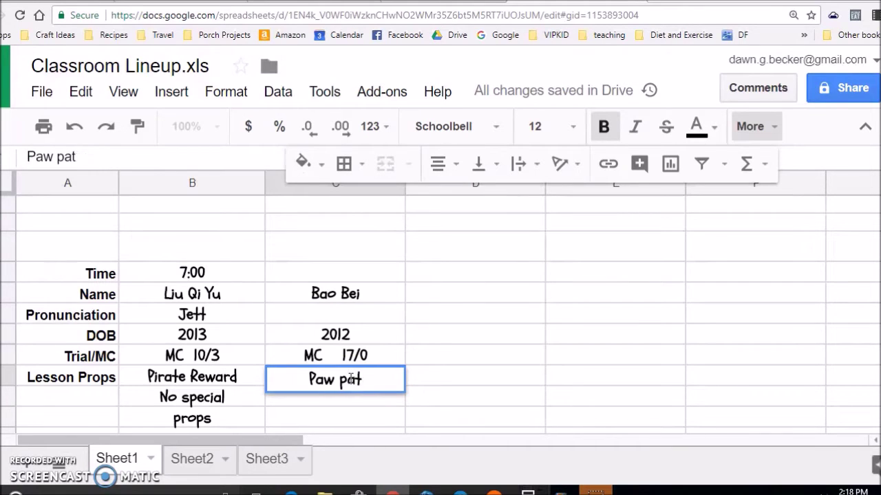
pyautogui.write('Patrol')
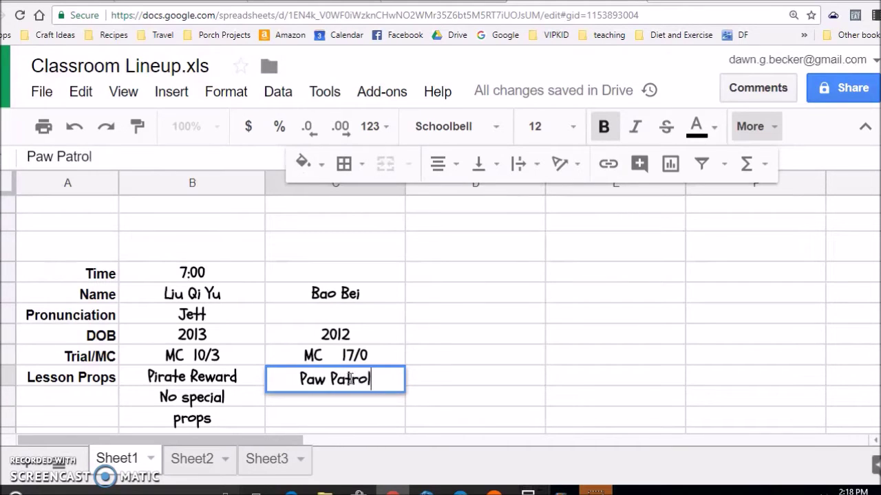
pyautogui.press('Return')
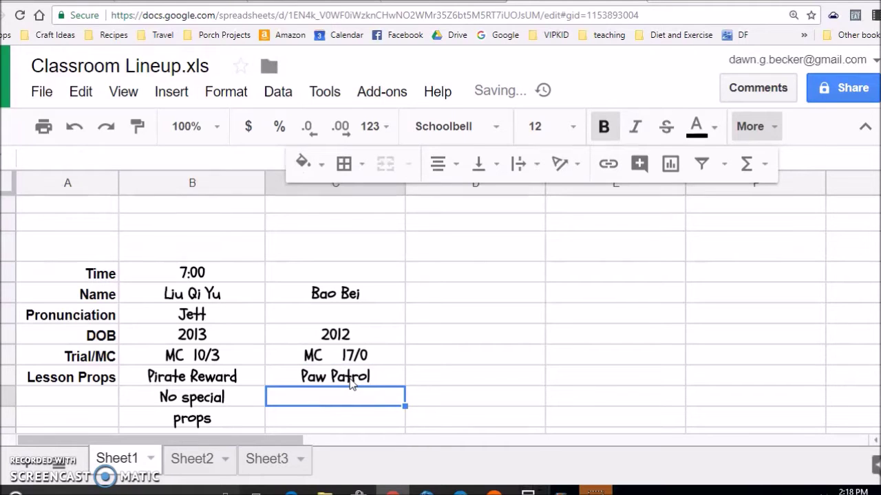
pyautogui.click(350, 379)
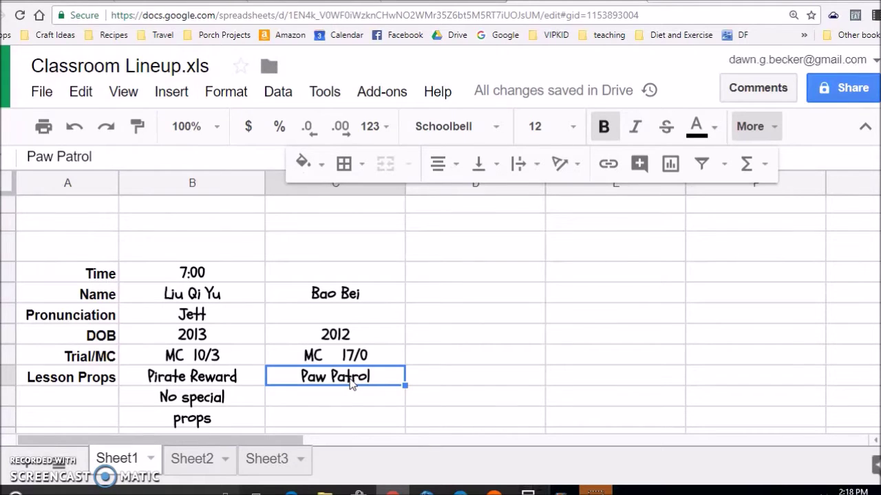
pyautogui.click(141, 158)
pyautogui.write('Reward')
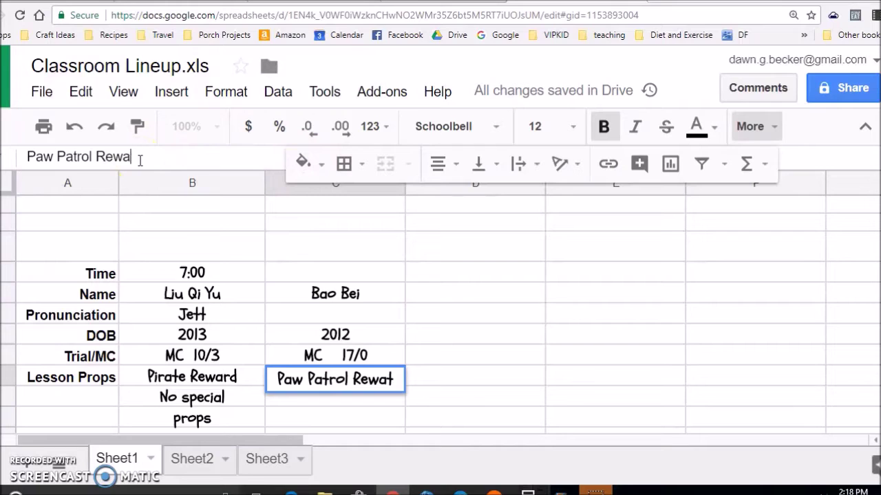
pyautogui.press('Return')
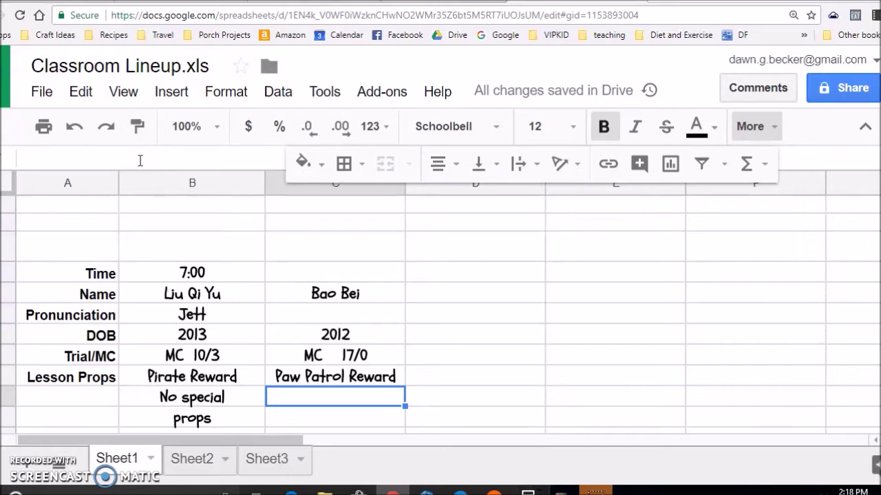
# Add Potato and Grapes as further lesson props in column C.
pyautogui.write('Potatos')
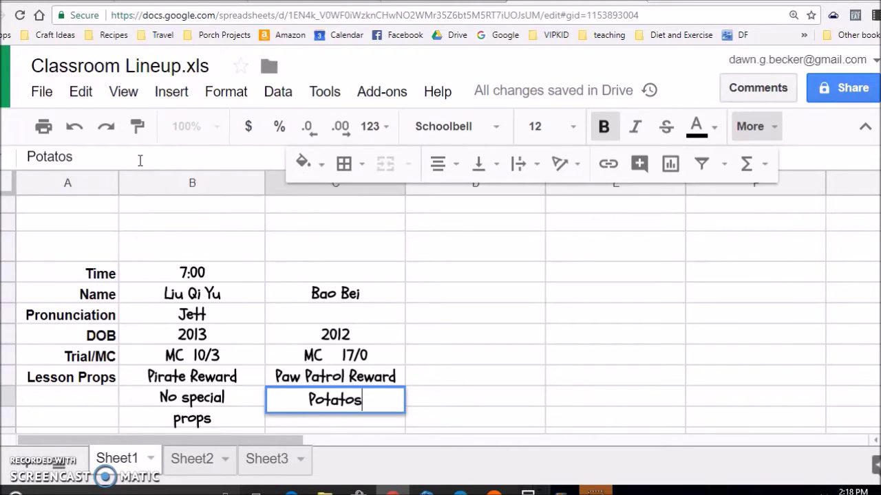
pyautogui.press('BackSpace')
pyautogui.write('es')
pyautogui.press('BackSpace')
pyautogui.press('BackSpace')
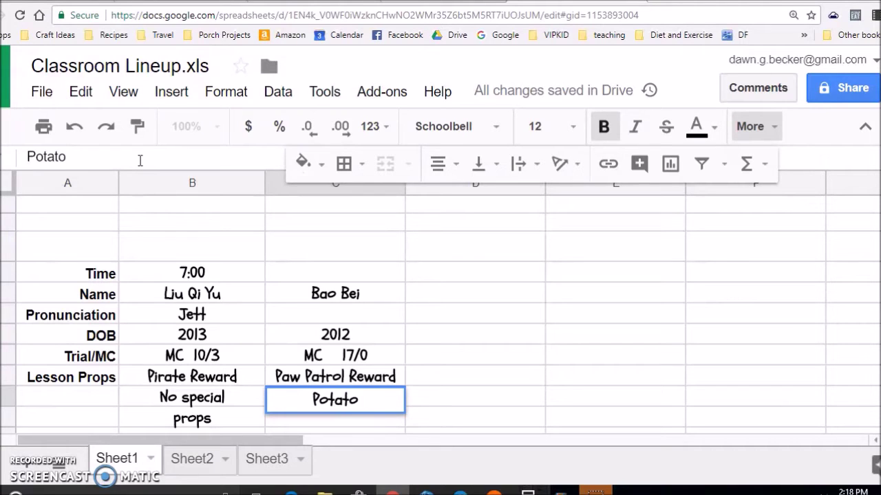
pyautogui.press('Return')
pyautogui.write('Grapes')
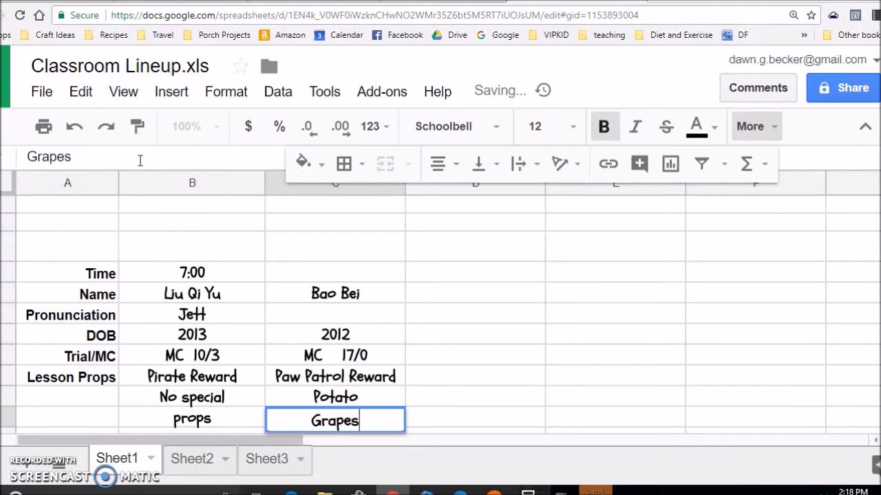
pyautogui.press('Return')
# Enter Boy in column C's Boy/Girl cell.
pyautogui.scroll(-1, 230, 181)
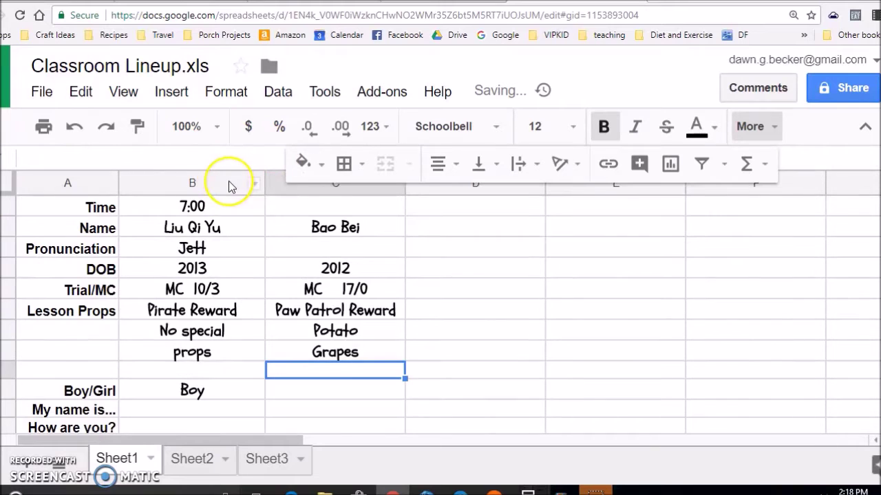
pyautogui.click(307, 391)
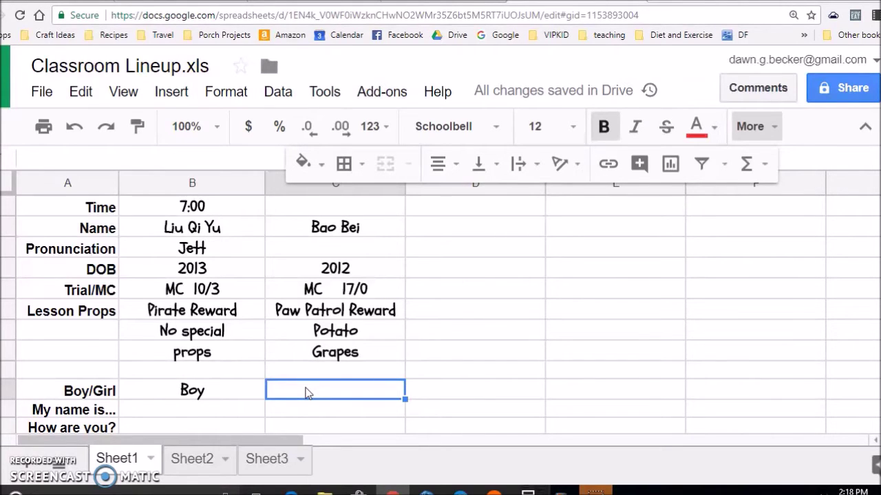
pyautogui.write('Boy')
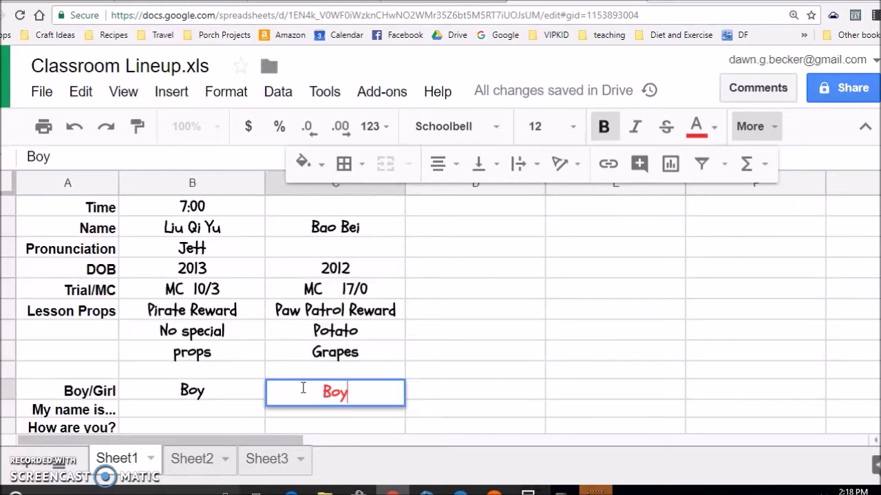
pyautogui.press('Return')
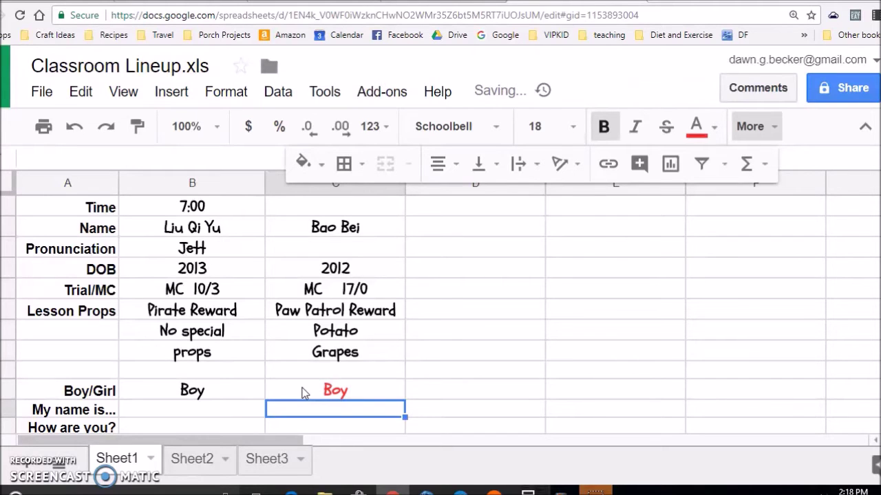
pyautogui.click(311, 387)
# List objectives B Z Y, Look, Run and Climb in column C.
pyautogui.scroll(-3, 321, 394)
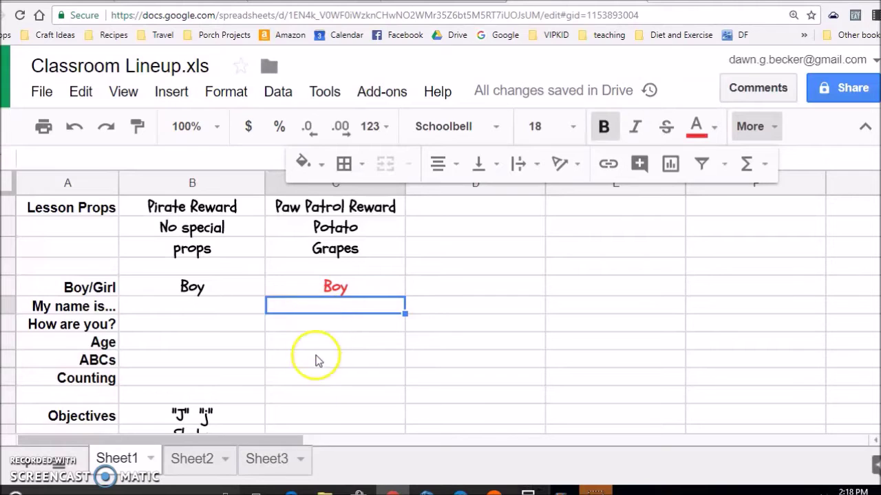
pyautogui.click(309, 417)
pyautogui.scroll(-1, 275, 308)
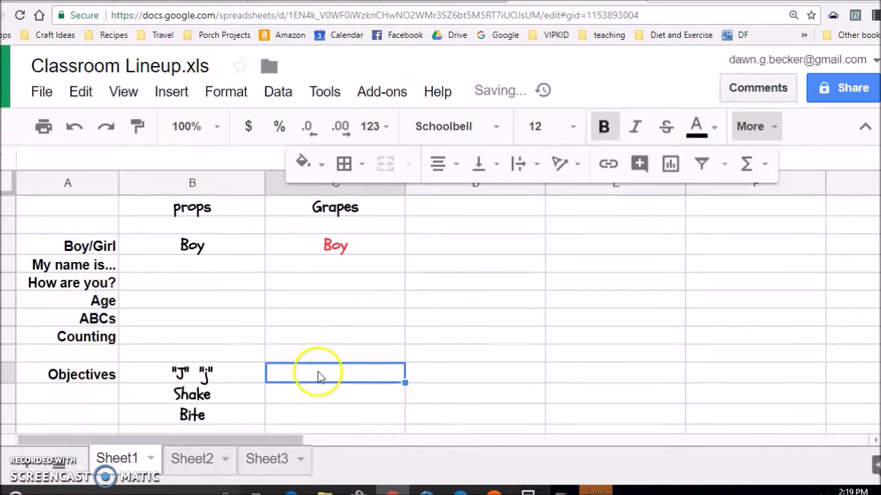
pyautogui.write('B Z Y')
pyautogui.press('Return')
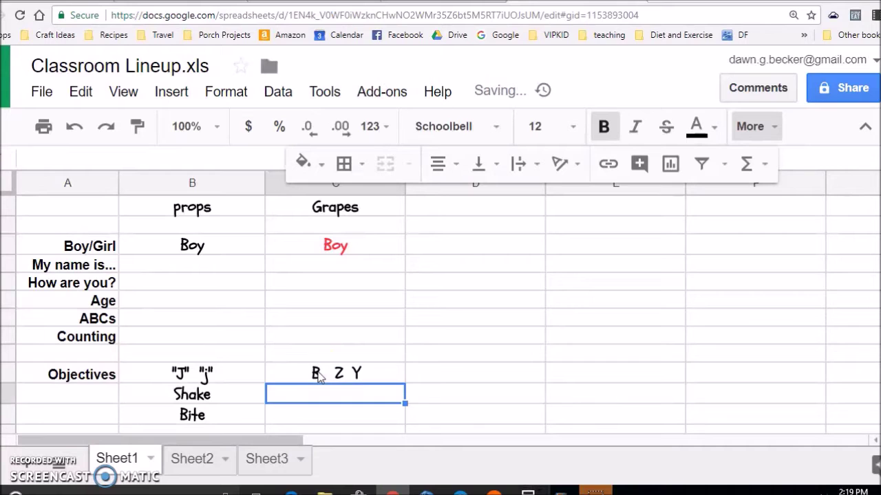
pyautogui.write('Look')
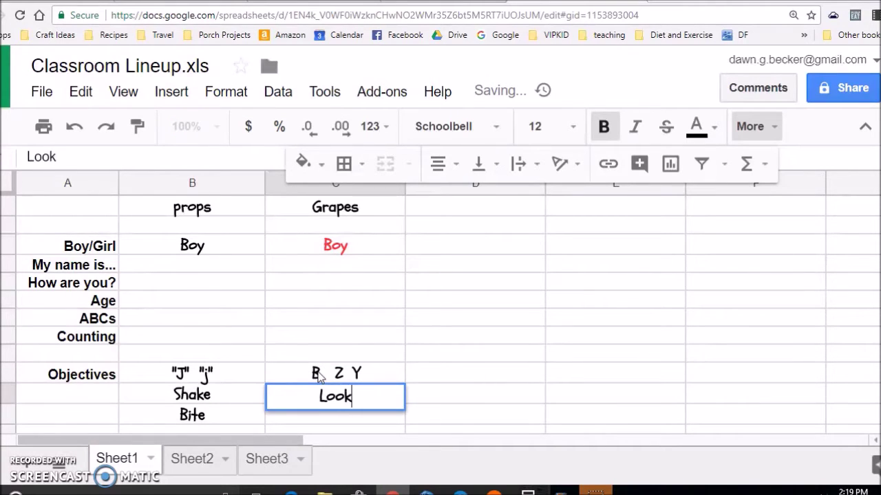
pyautogui.press('Return')
pyautogui.write('Run')
pyautogui.press('Return')
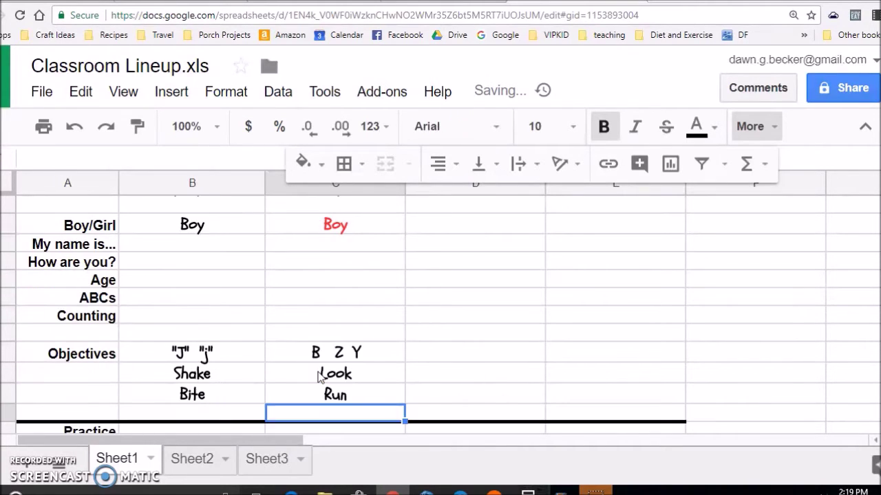
pyautogui.write('Climb')
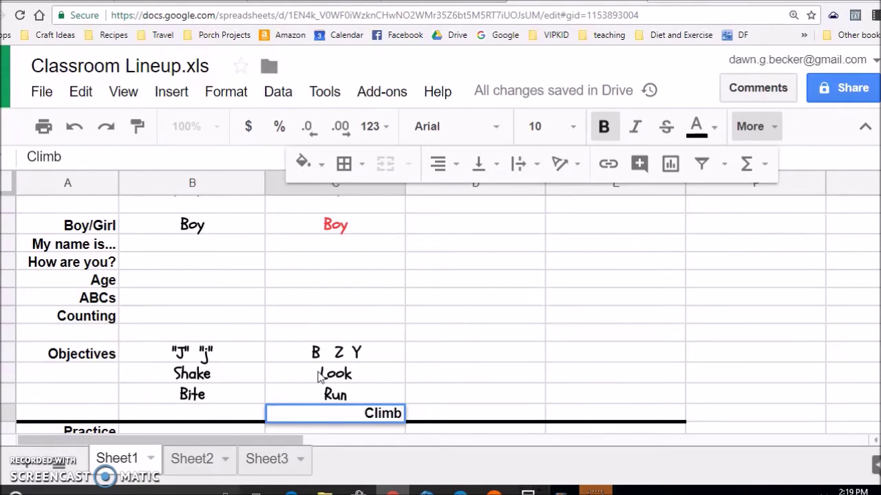
pyautogui.press('Return')
# Center-align the Climb cell in column C.
pyautogui.click(321, 397)
pyautogui.click(441, 168)
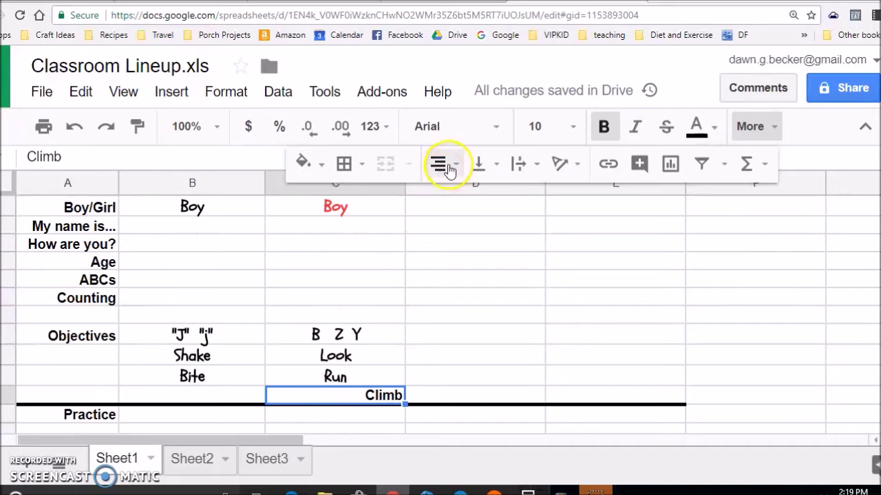
pyautogui.click(471, 202)
pyautogui.click(363, 334)
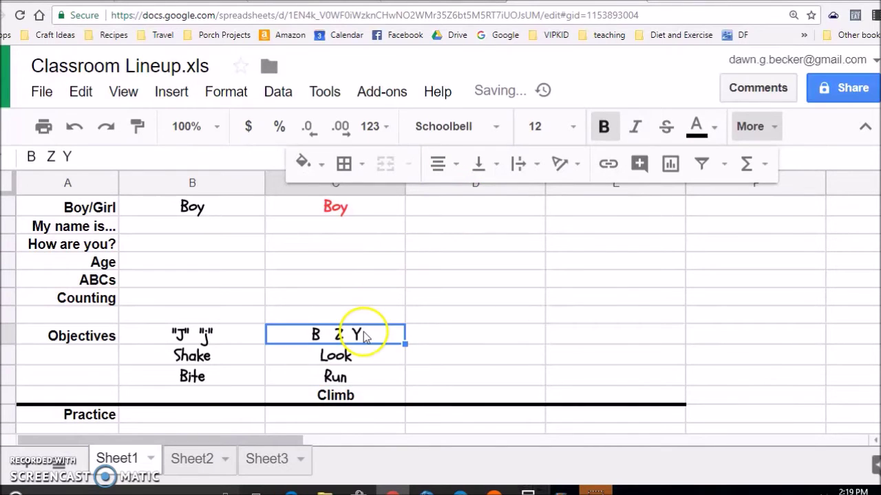
pyautogui.scroll(8, 373, 354)
pyautogui.click(454, 297)
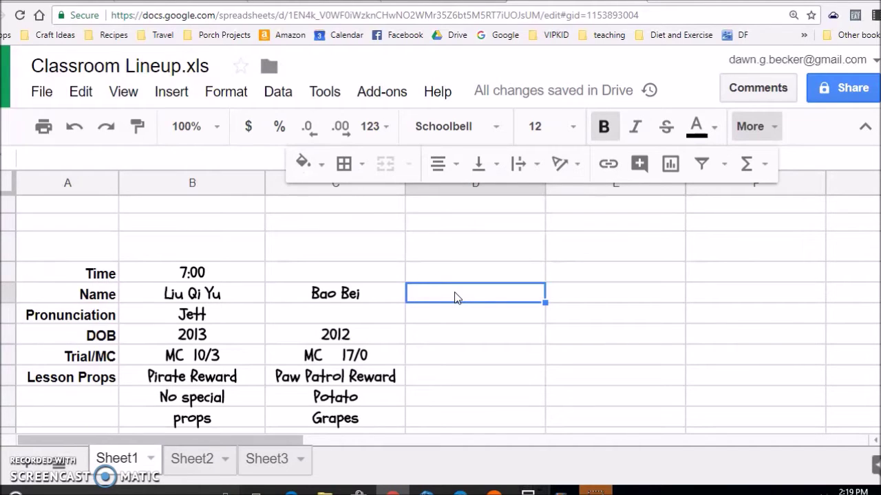
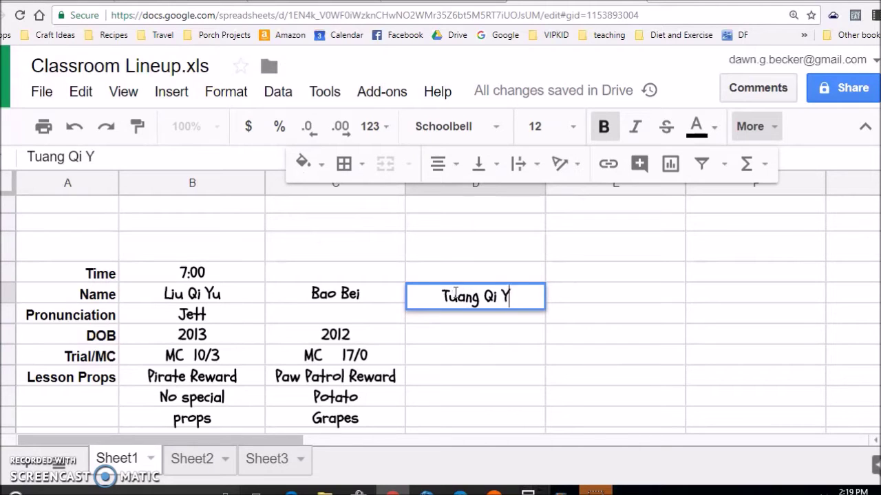
# Enter the third student's name, DOB 2013 and Trial/MC T 0/0 in column D.
pyautogui.press('Return')
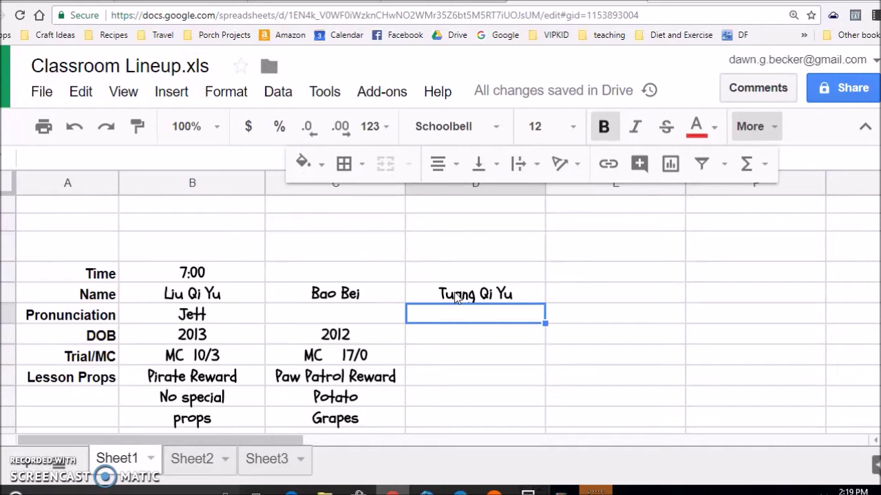
pyautogui.press('Down')
pyautogui.write('2013')
pyautogui.press('Return')
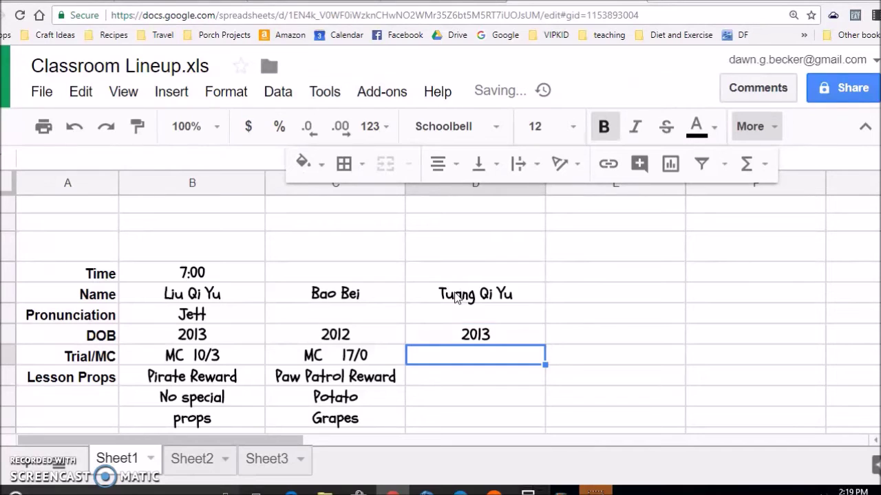
pyautogui.write('T')
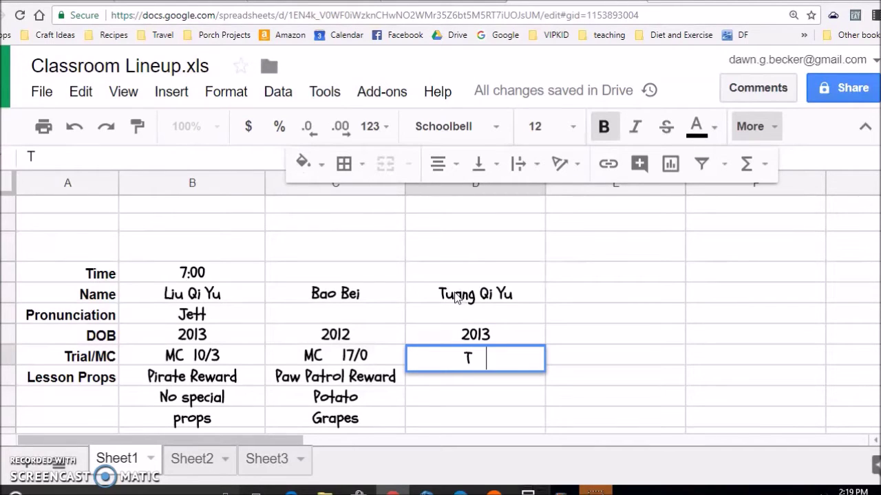
pyautogui.write(')')
pyautogui.press('BackSpace')
pyautogui.write('0/0')
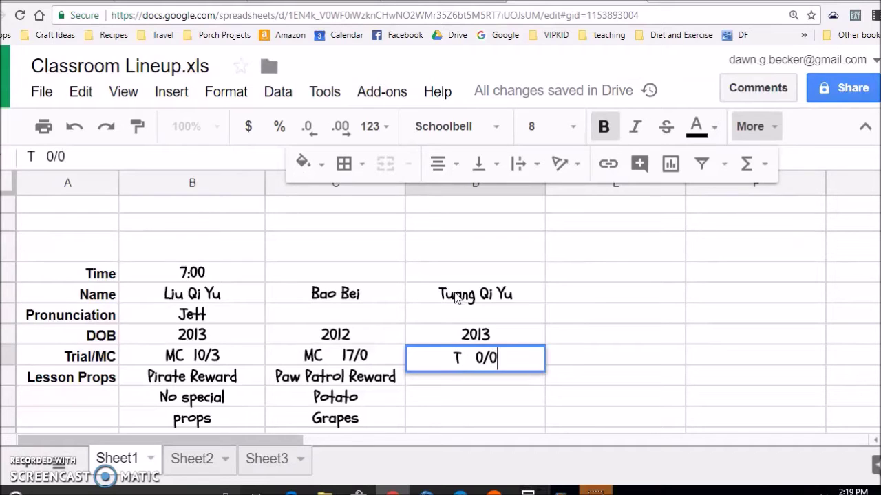
pyautogui.press('Return')
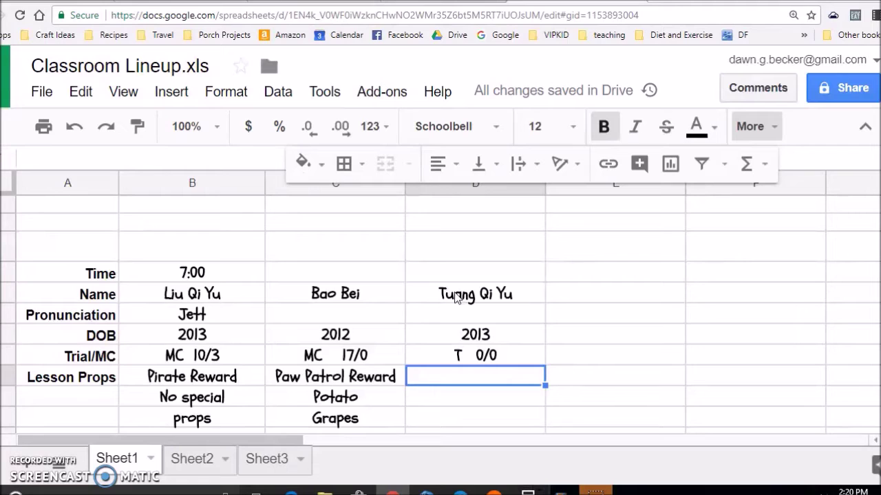
# Add lesson props Minion/Paw Patrol and Ball-Hit in column D.
pyautogui.write('Minion/')
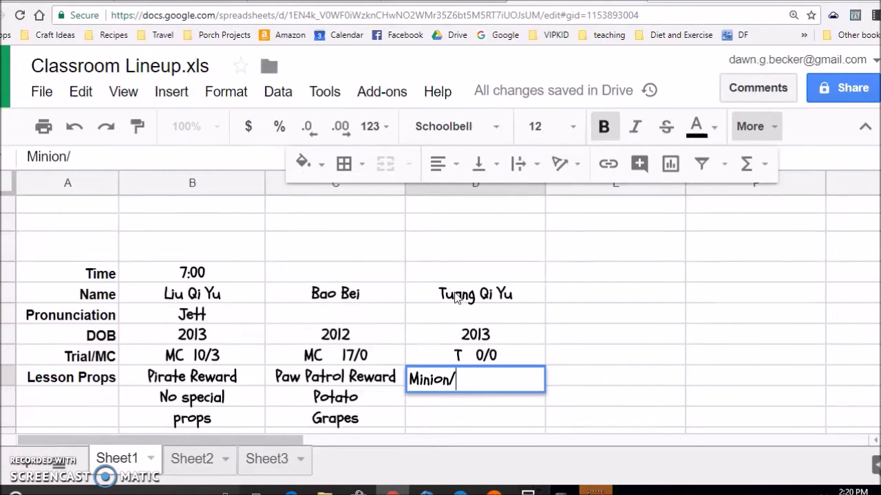
pyautogui.write('Paw pa')
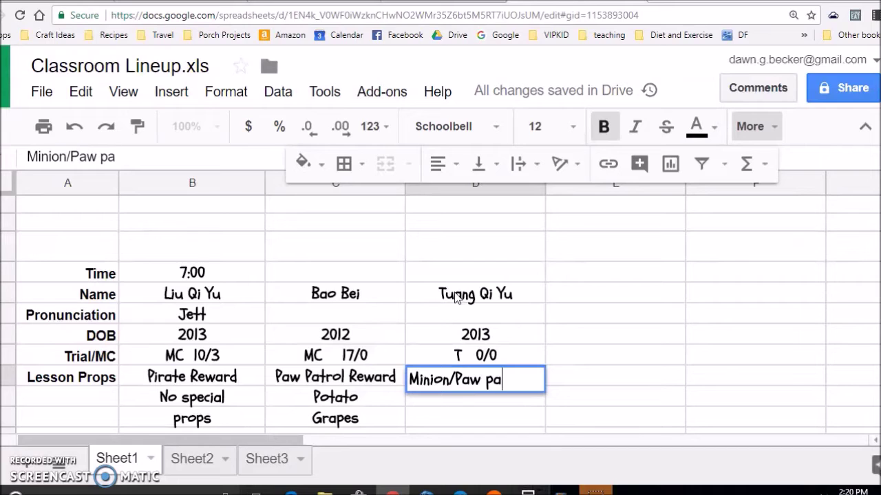
pyautogui.write('trol')
pyautogui.press('BackSpace')
pyautogui.press('BackSpace')
pyautogui.press('BackSpace')
pyautogui.press('BackSpace')
pyautogui.press('BackSpace')
pyautogui.press('BackSpace')
pyautogui.press('BackSpace')
pyautogui.write('Patrol')
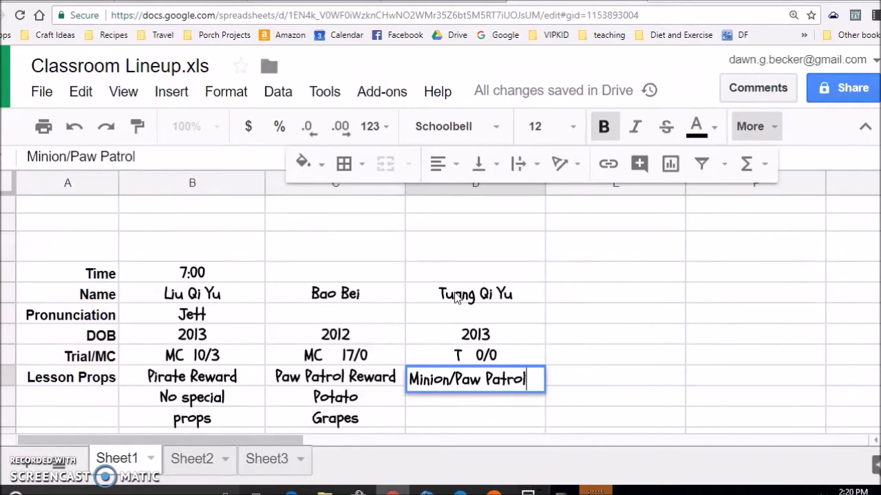
pyautogui.press('Return')
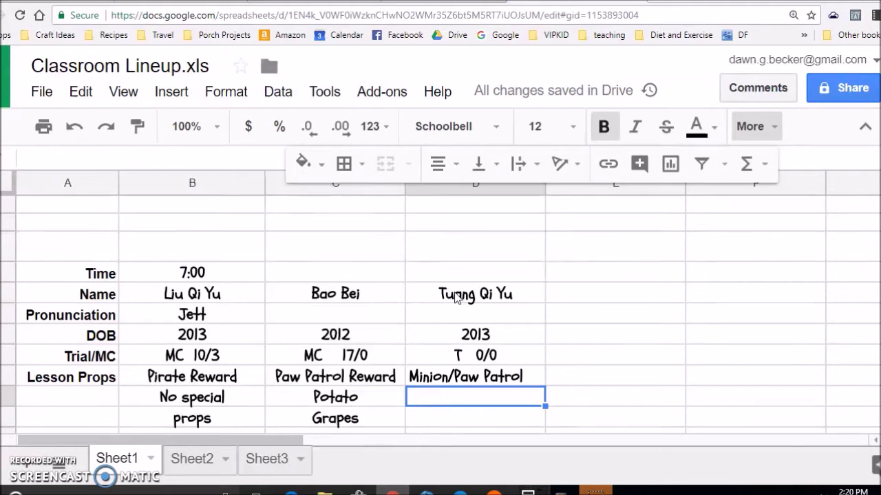
pyautogui.write('Ball-hit')
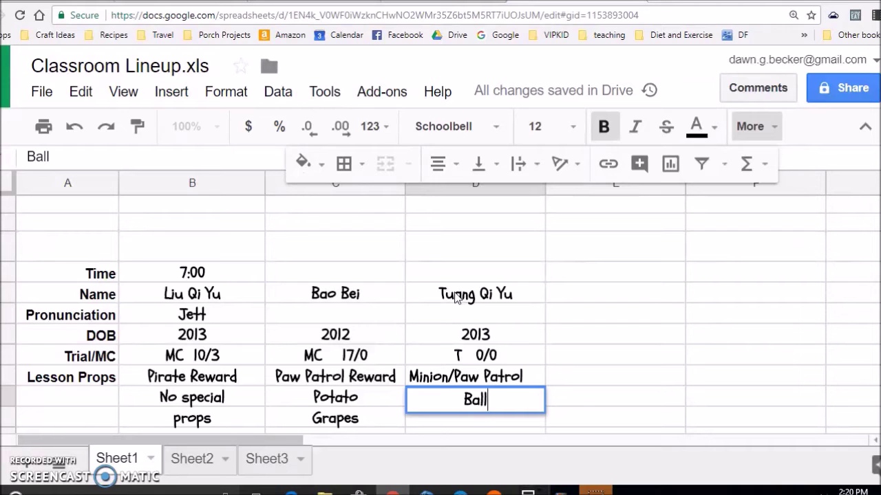
pyautogui.press('BackSpace')
pyautogui.press('BackSpace')
pyautogui.press('BackSpace')
pyautogui.write('Hit')
pyautogui.press('Return')
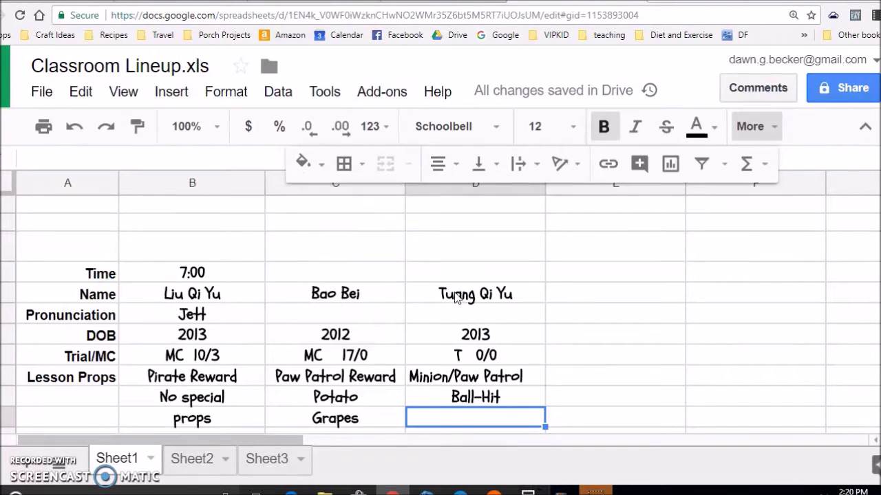
pyautogui.scroll(-2, 385, 280)
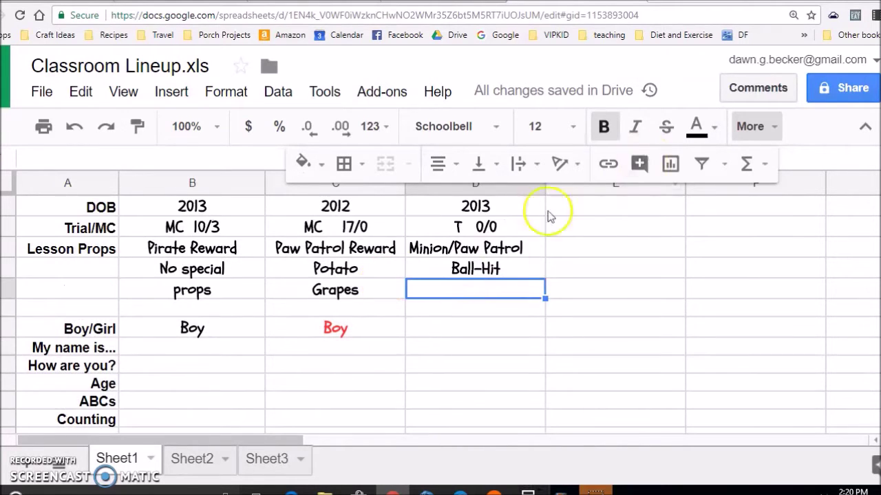
# Type objectives Ball, Hit, A and Ball into column D's Objectives rows.
pyautogui.click(748, 129)
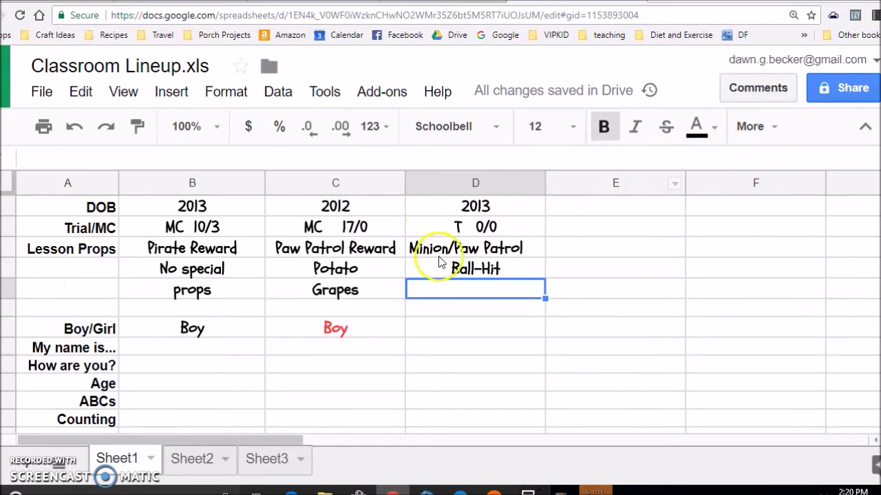
pyautogui.click(460, 333)
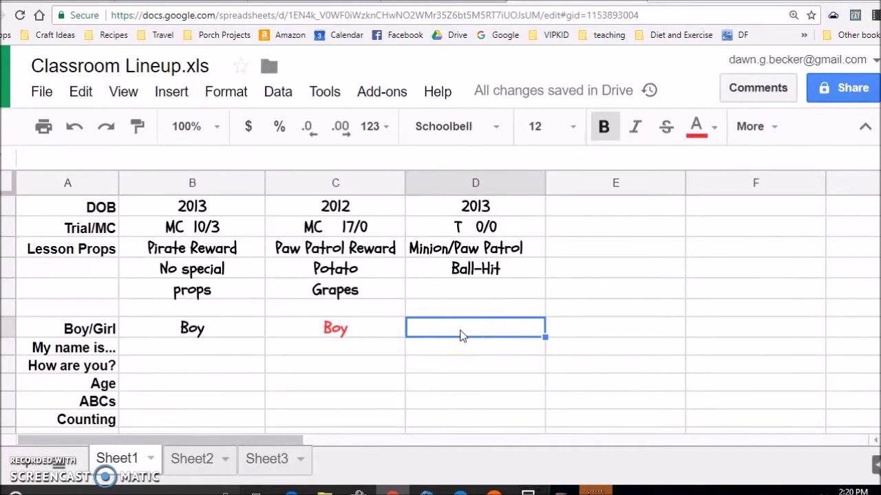
pyautogui.scroll(-3, 465, 334)
pyautogui.click(473, 302)
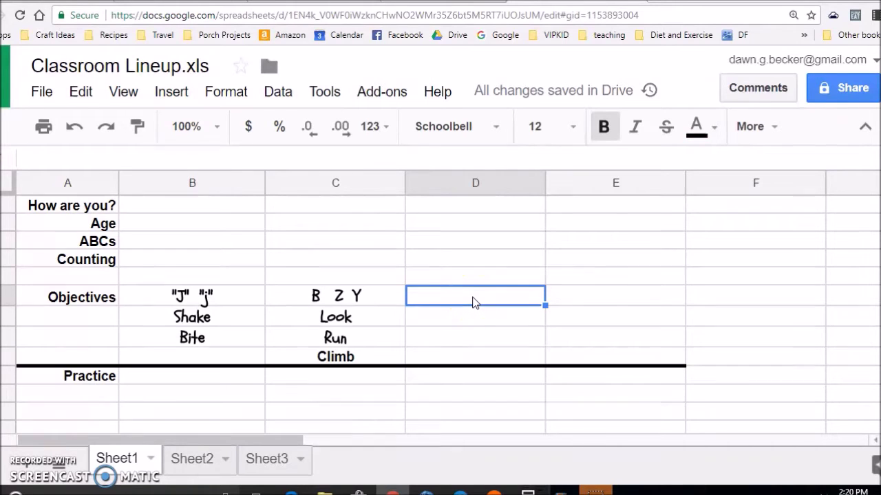
pyautogui.write('Ball')
pyautogui.press('Return')
pyautogui.write('Hit')
pyautogui.press('Return')
pyautogui.write('A')
pyautogui.press('Return')
pyautogui.write('Ball')
pyautogui.press('Return')
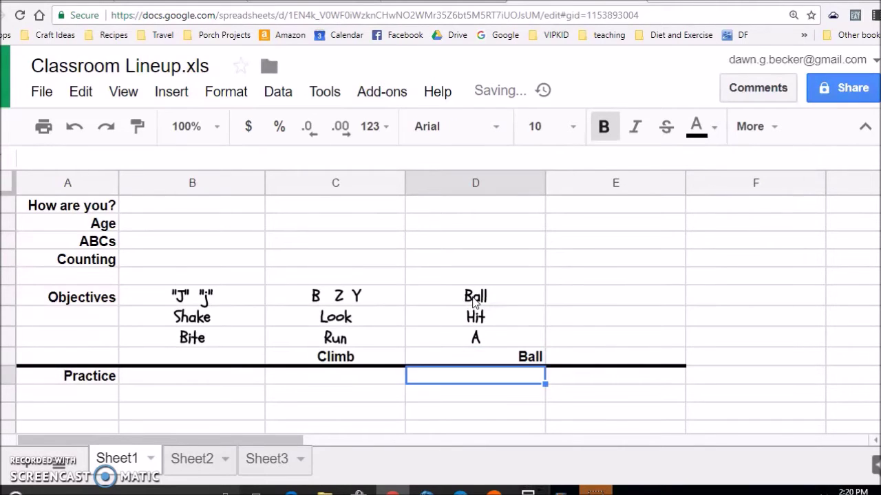
# Change the last objective to B and center-align it.
pyautogui.press('Up')
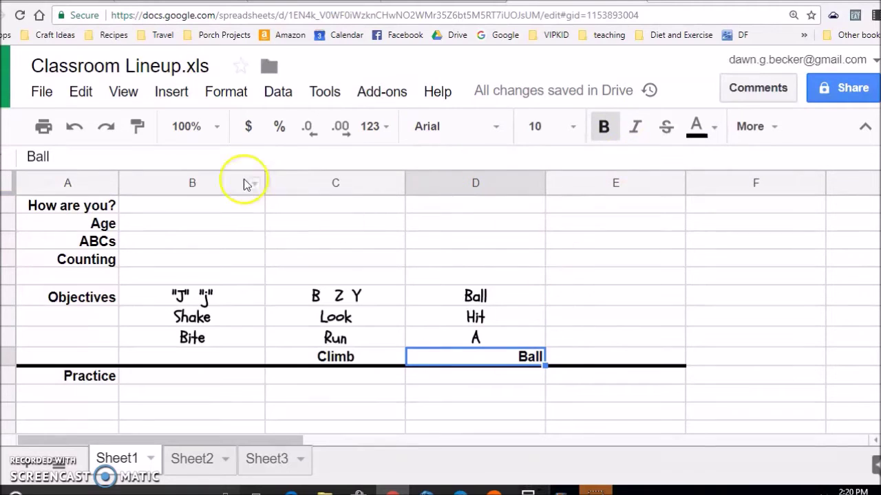
pyautogui.doubleClick(530, 358)
pyautogui.press('BackSpace')
pyautogui.press('BackSpace')
pyautogui.press('BackSpace')
pyautogui.press('Return')
pyautogui.press('Up')
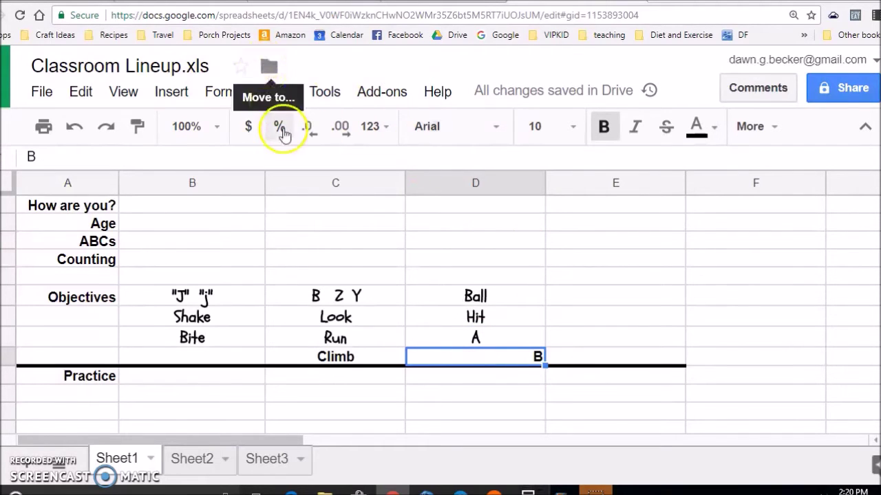
pyautogui.click(776, 131)
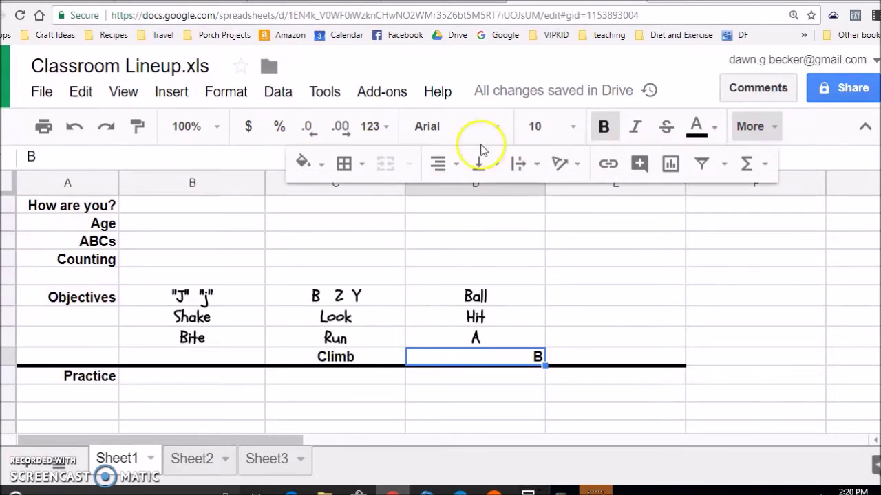
pyautogui.click(452, 170)
pyautogui.click(472, 199)
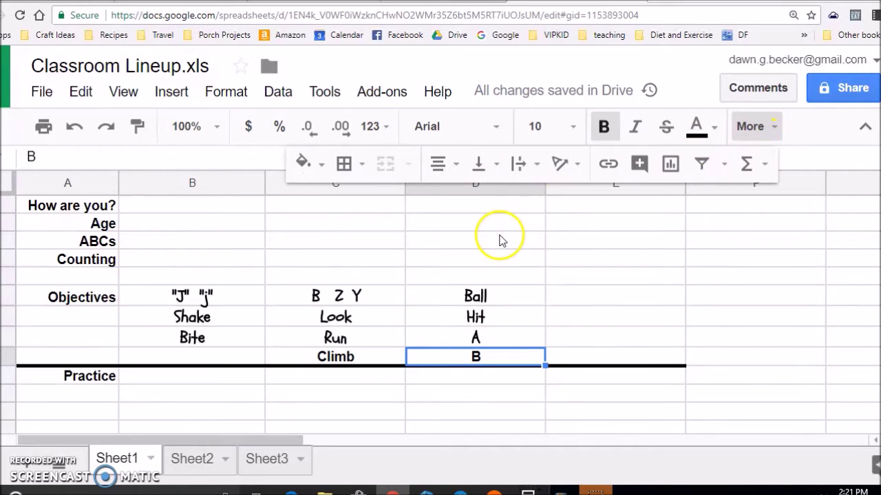
pyautogui.scroll(5, 538, 274)
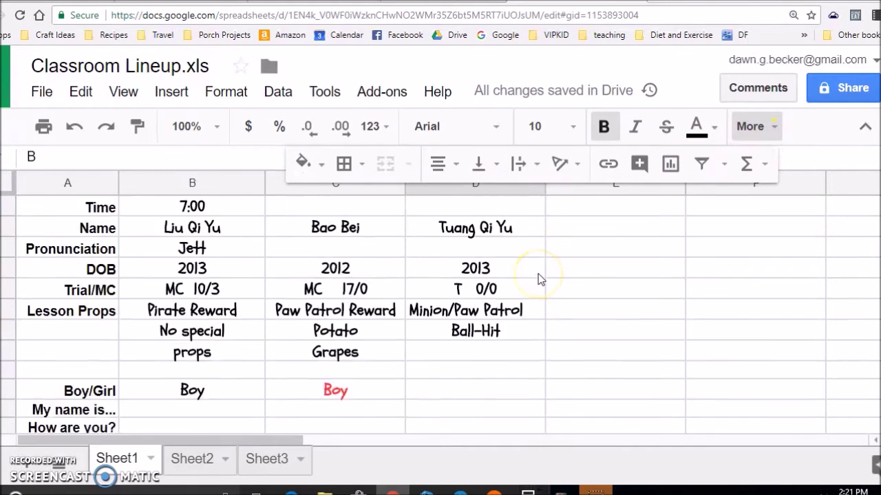
pyautogui.scroll(-2, 539, 274)
pyautogui.scroll(3, 487, 286)
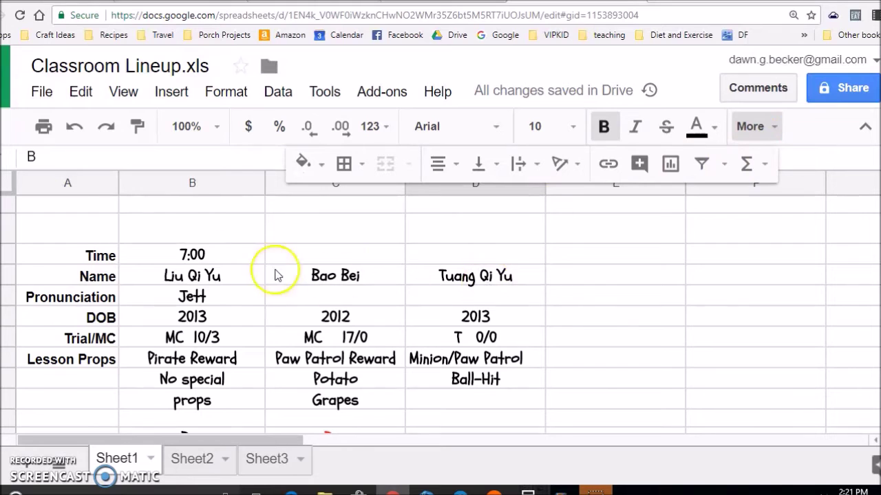
# Paste the check mark into the first student's My name is... cell and colour it red.
pyautogui.click(213, 298)
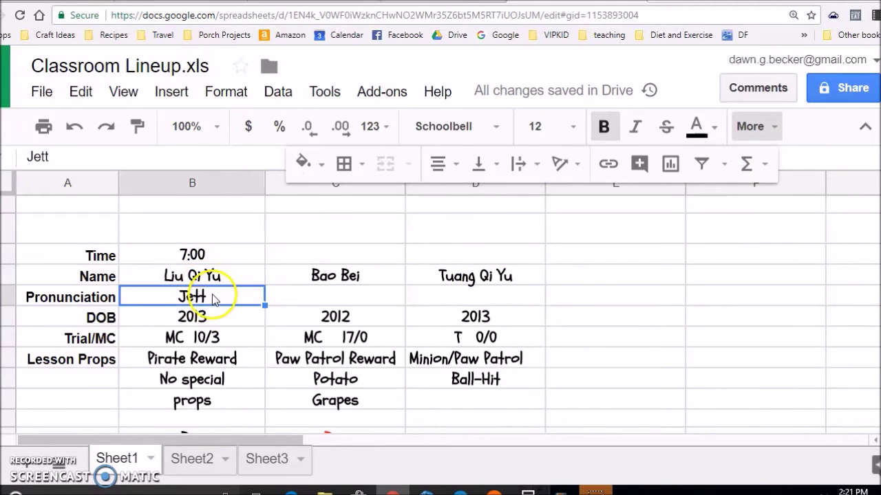
pyautogui.scroll(-3, 216, 296)
pyautogui.click(215, 308)
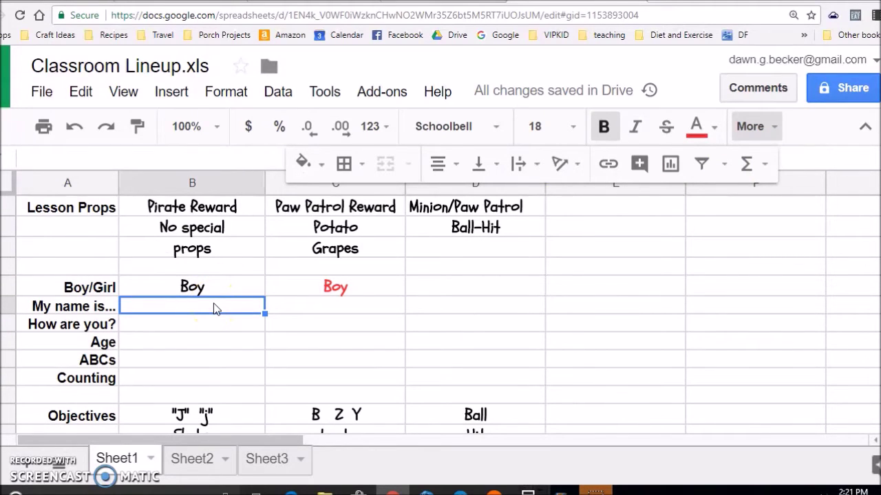
pyautogui.scroll(3, 215, 300)
pyautogui.click(218, 249)
pyautogui.hotkey('ctrl', 'c')
pyautogui.scroll(-5, 219, 257)
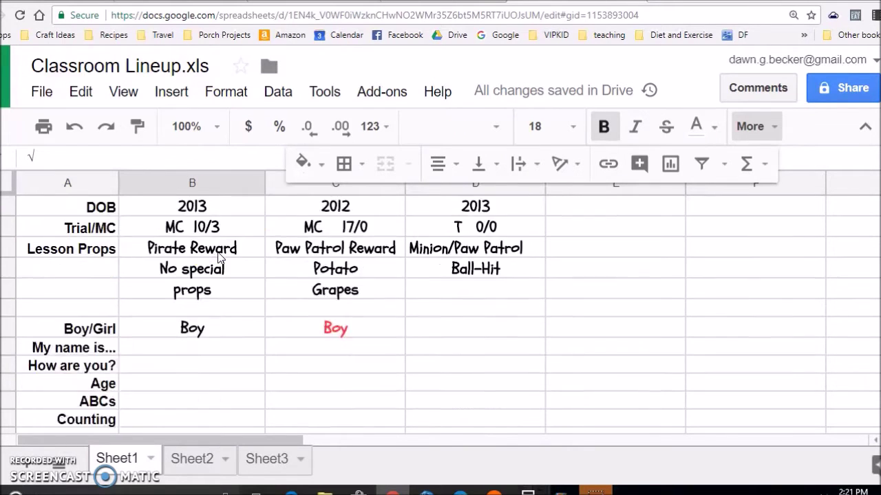
pyautogui.scroll(3, 207, 241)
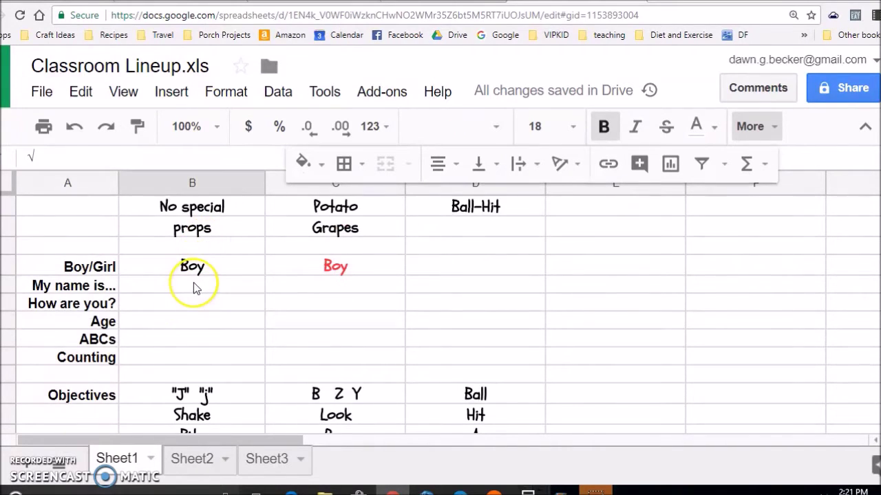
pyautogui.click(194, 286)
pyautogui.hotkey('ctrl', 'v')
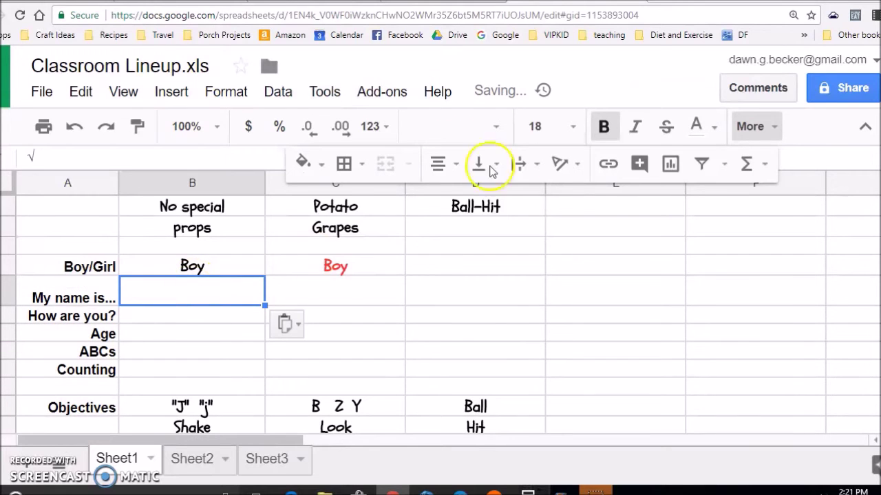
pyautogui.click(714, 133)
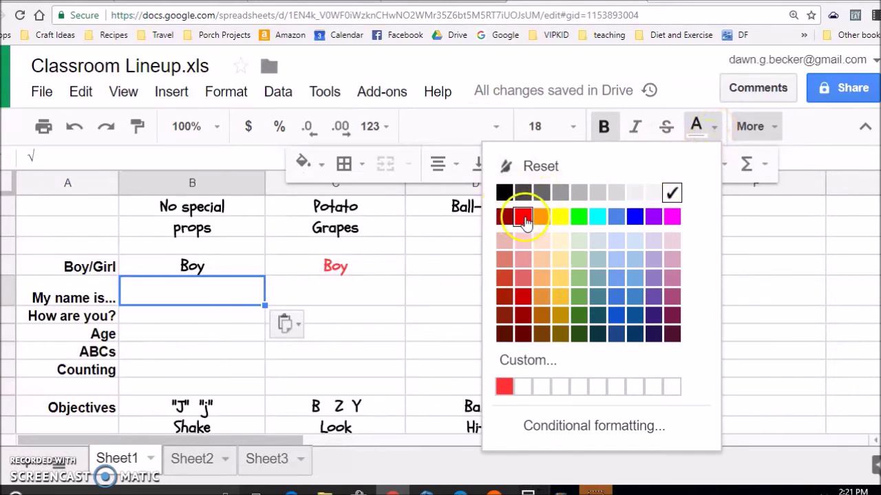
pyautogui.click(523, 217)
# Copy the red check into column B's How are you?, Age, ABCs and Counting cells.
pyautogui.click(188, 318)
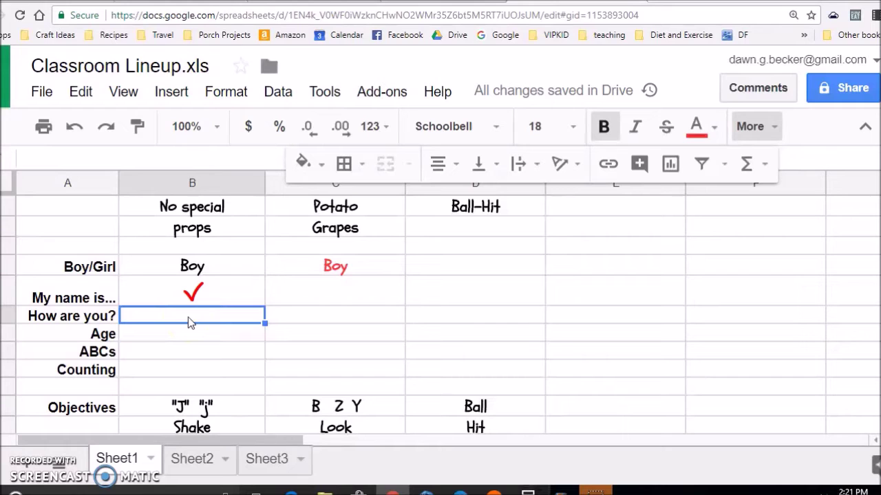
pyautogui.press('Up')
pyautogui.hotkey('ctrl', 'c')
pyautogui.press('Down')
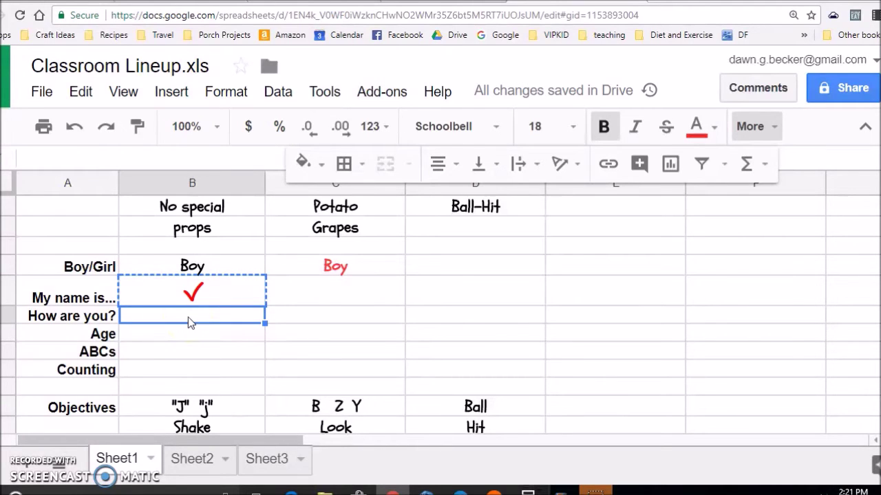
pyautogui.hotkey('ctrl', 'v')
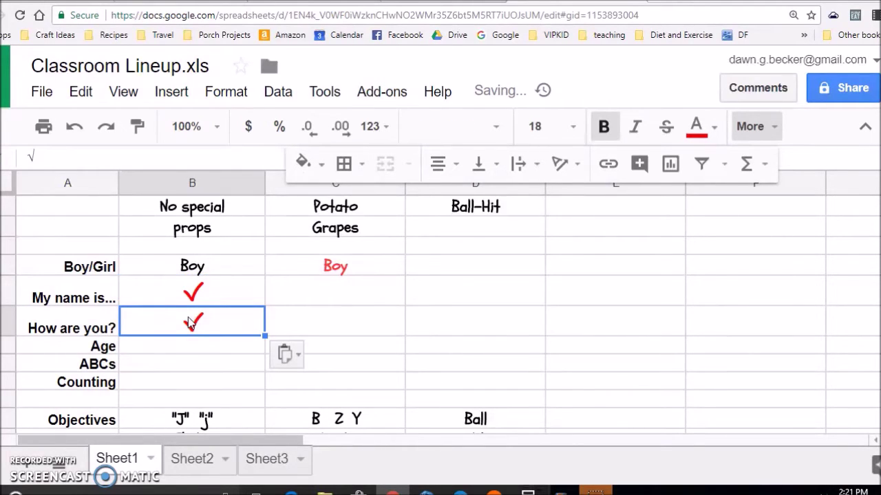
pyautogui.press('Up')
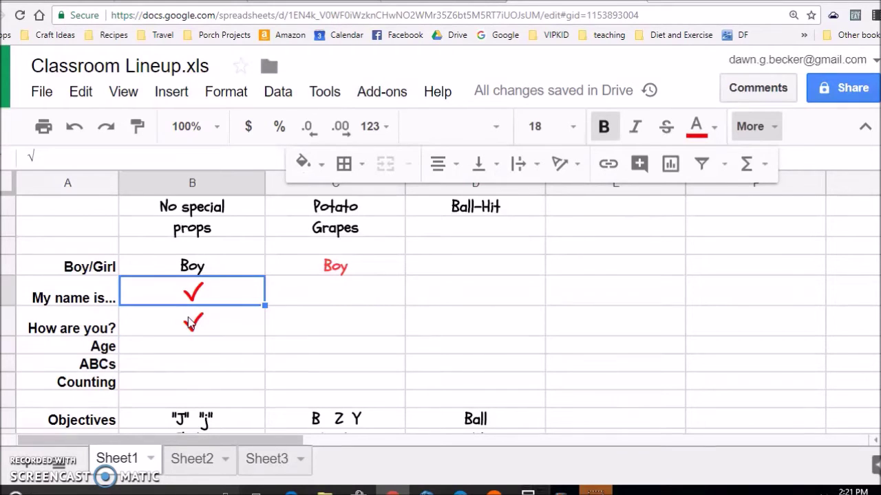
pyautogui.press('Down')
pyautogui.press('Down')
pyautogui.press('Down')
pyautogui.press('Up')
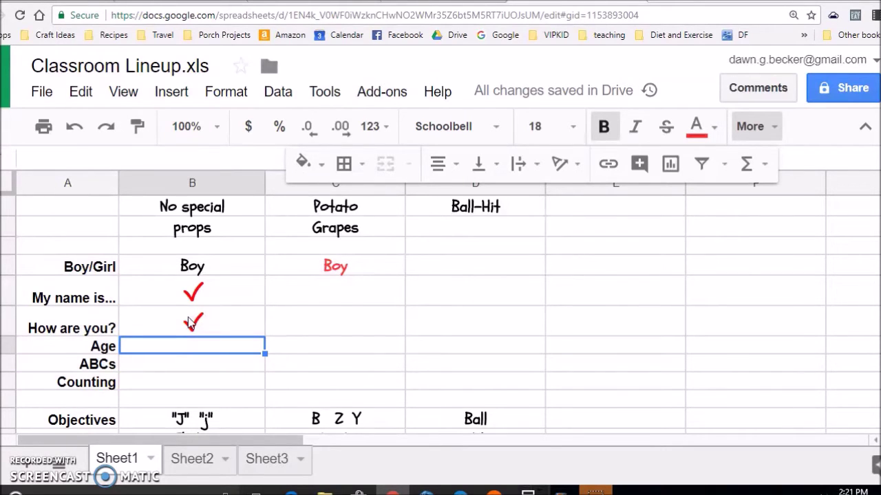
pyautogui.hotkey('ctrl', 'v')
pyautogui.press('Down')
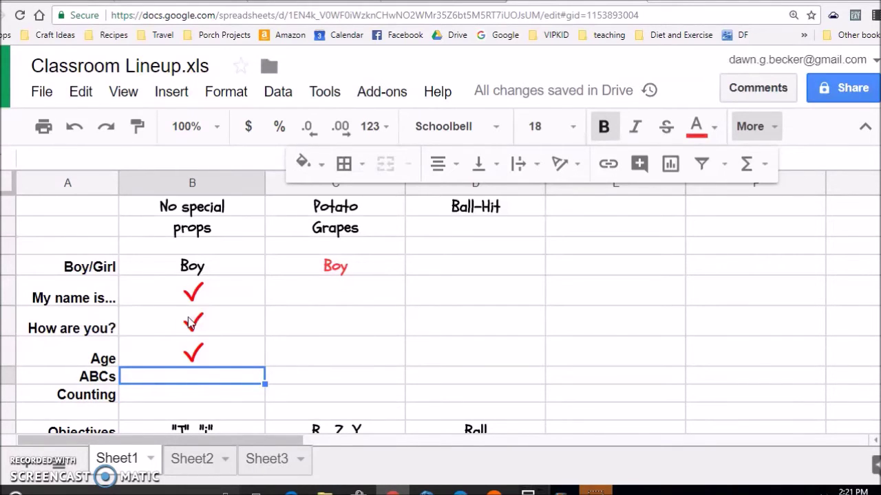
pyautogui.hotkey('ctrl', 'v')
pyautogui.press('Down')
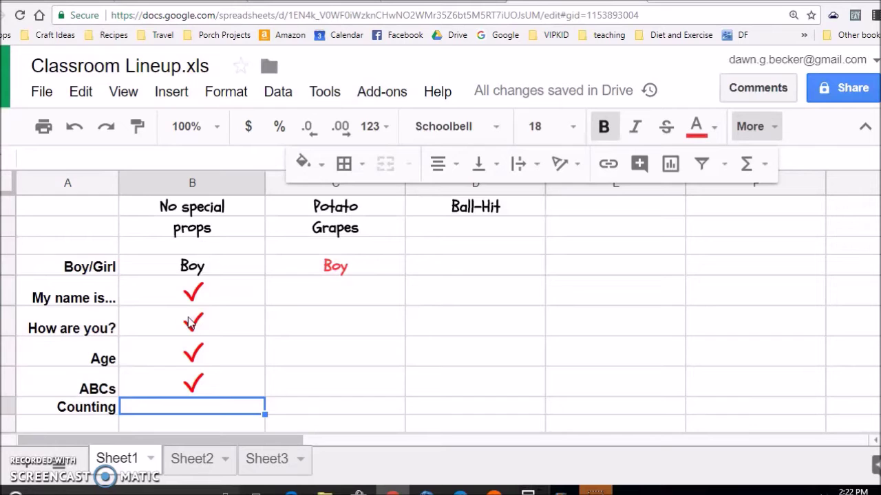
pyautogui.hotkey('ctrl', 'v')
pyautogui.scroll(-2, 181, 247)
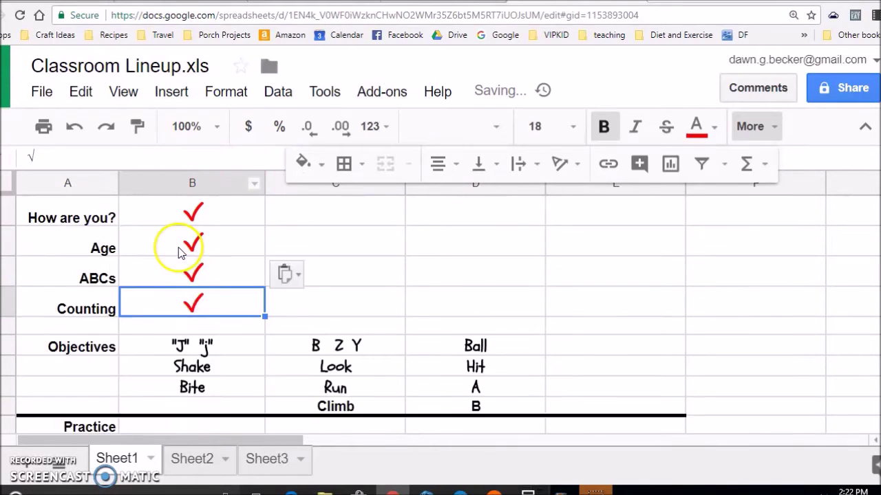
# Apply red all borders to column B's objective cells "J" "j", Shake and Bite.
pyautogui.click(217, 286)
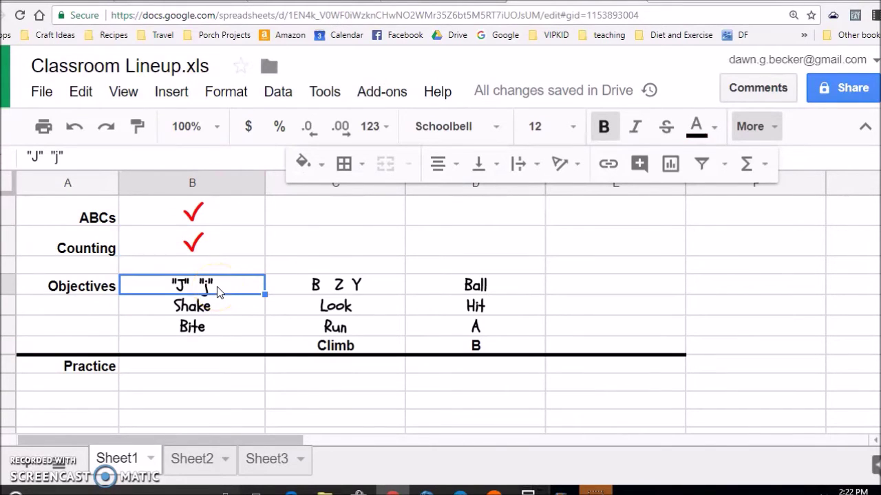
pyautogui.moveTo(217, 287); pyautogui.dragTo(222, 326)
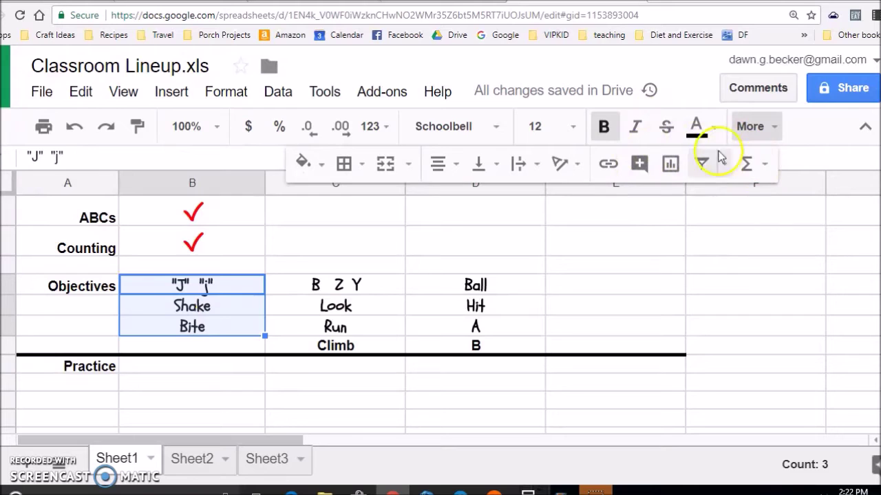
pyautogui.click(365, 169)
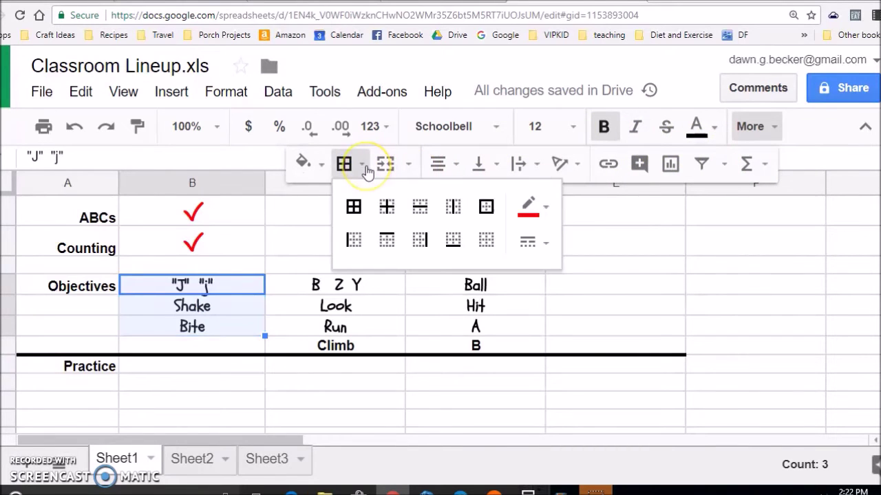
pyautogui.click(355, 212)
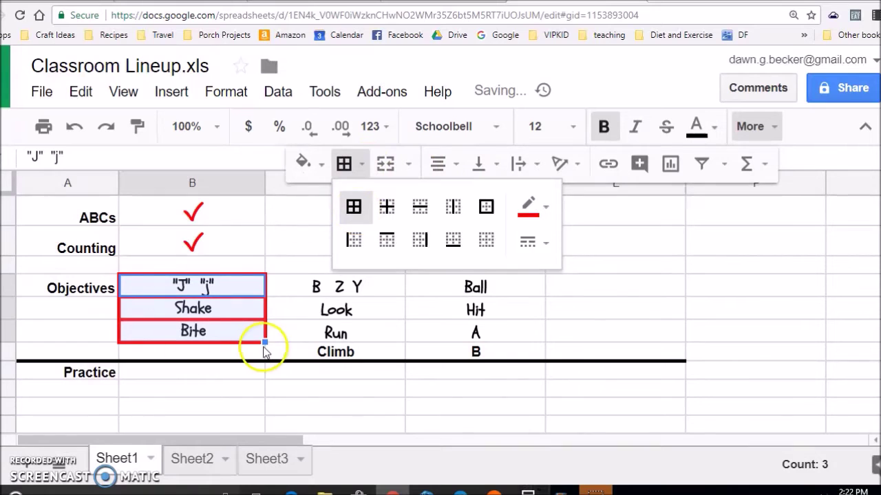
pyautogui.click(233, 339)
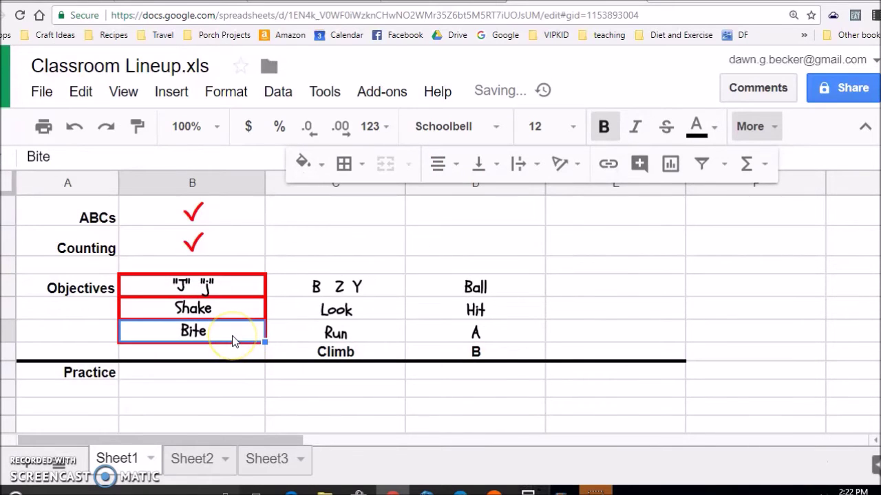
pyautogui.click(218, 377)
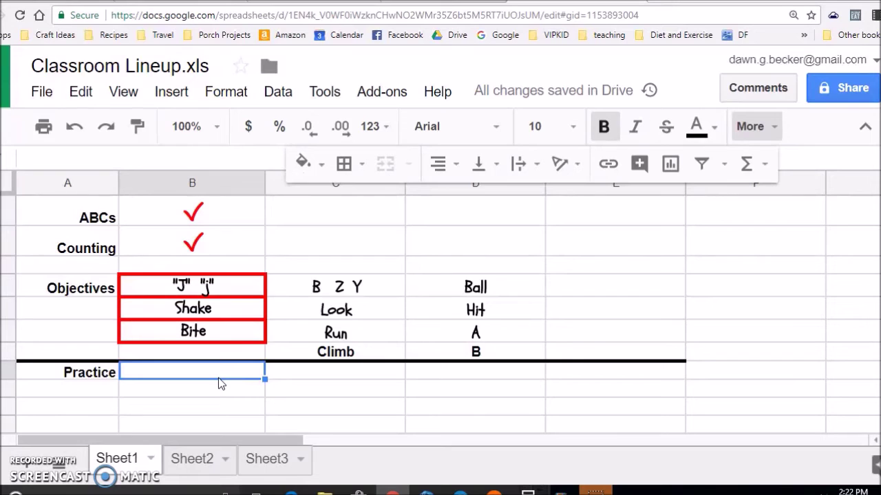
# Enter the word elephant in the first student's Practice cell.
pyautogui.write('elep')
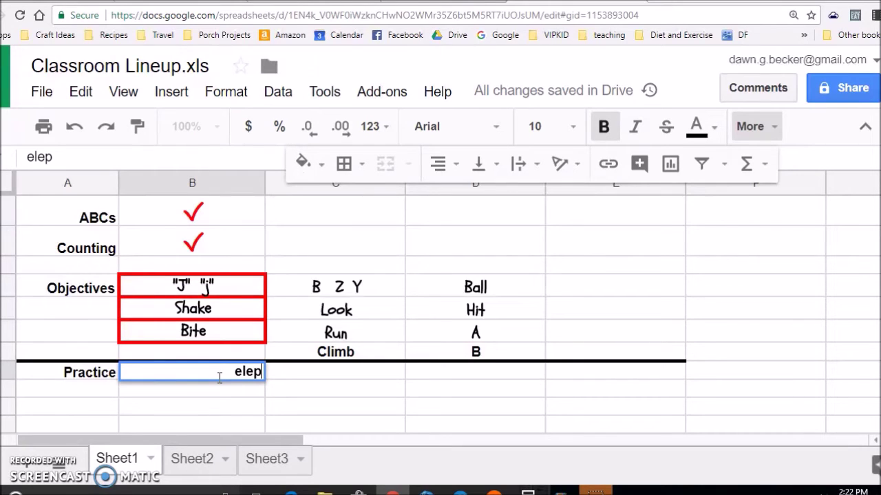
pyautogui.write('aphan')
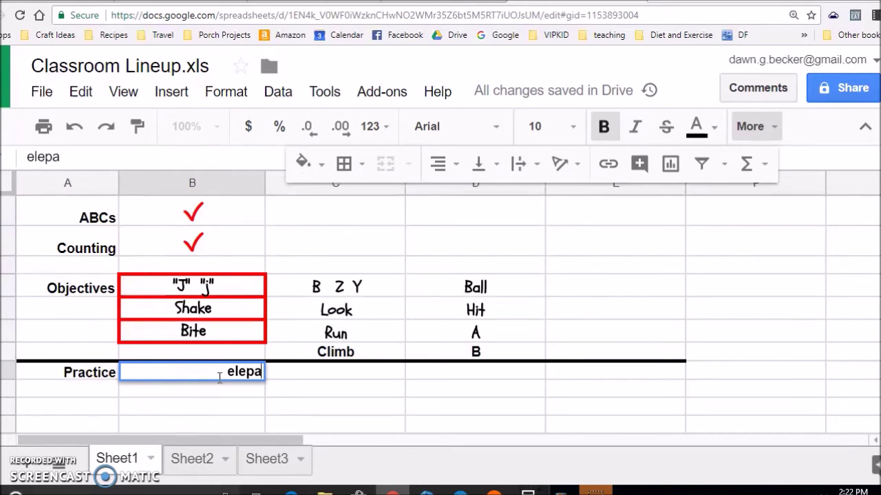
pyautogui.press('BackSpace')
pyautogui.press('BackSpace')
pyautogui.press('BackSpace')
pyautogui.press('BackSpace')
pyautogui.press('BackSpace')
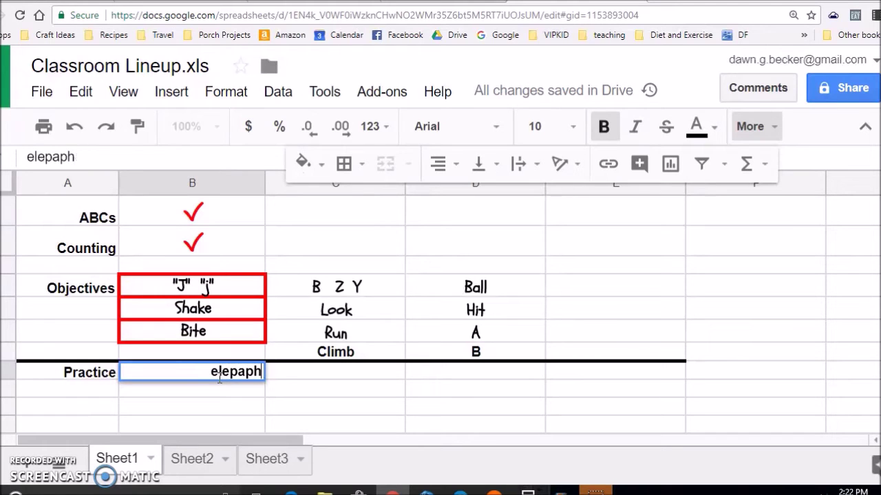
pyautogui.write('hant')
pyautogui.press('Return')
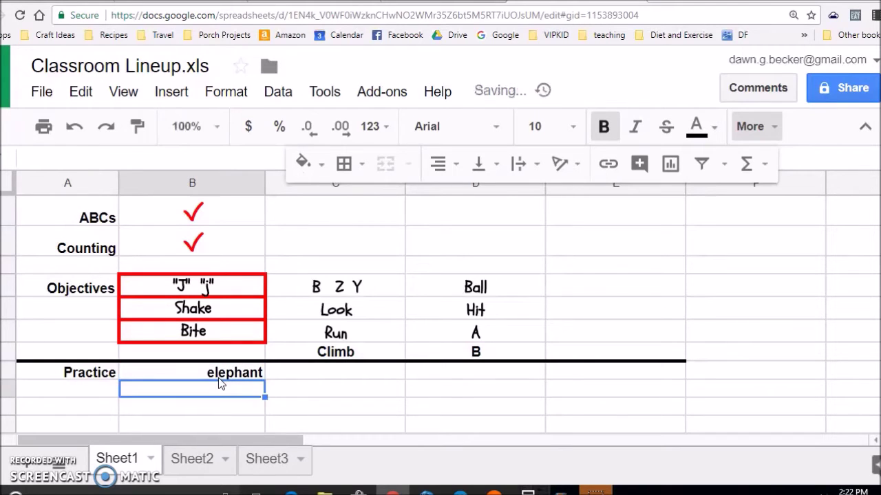
# Centre the word elephant and colour it red.
pyautogui.click(218, 378)
pyautogui.hotkey('shift', 'Down')
pyautogui.hotkey('shift', 'Down')
pyautogui.hotkey('shift', 'Down')
pyautogui.hotkey('shift', 'Right')
pyautogui.hotkey('shift', 'Right')
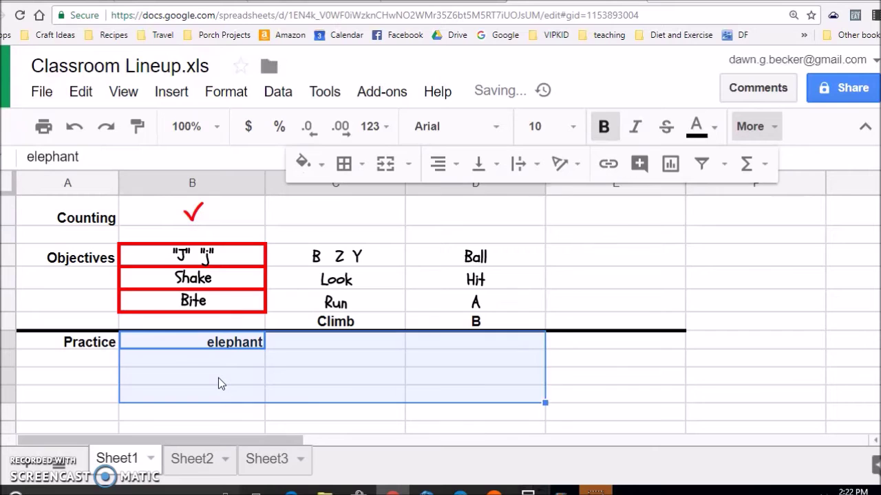
pyautogui.hotkey('shift', 'Right')
pyautogui.hotkey('shift', 'Right')
pyautogui.hotkey('shift', 'Left')
pyautogui.scroll(1, 261, 402)
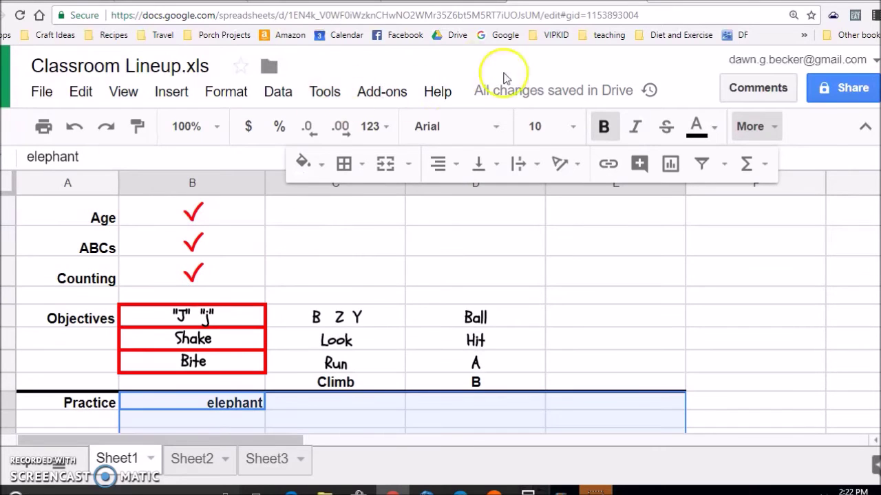
pyautogui.click(447, 165)
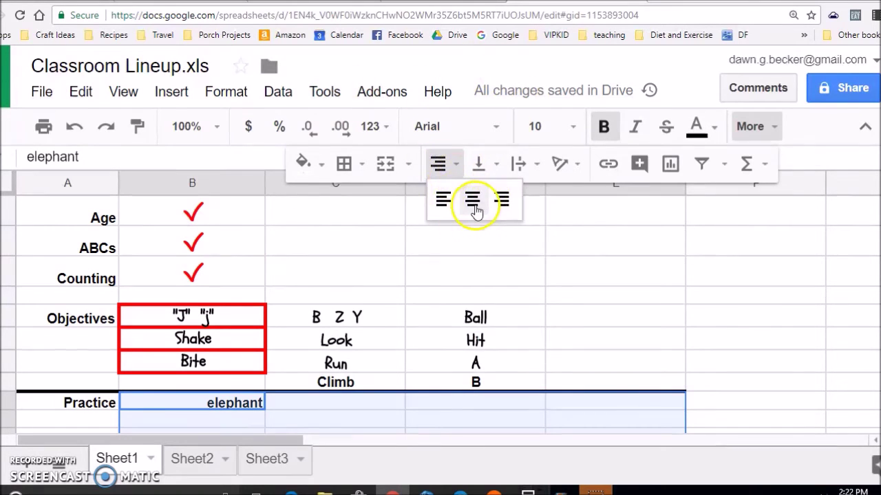
pyautogui.click(472, 205)
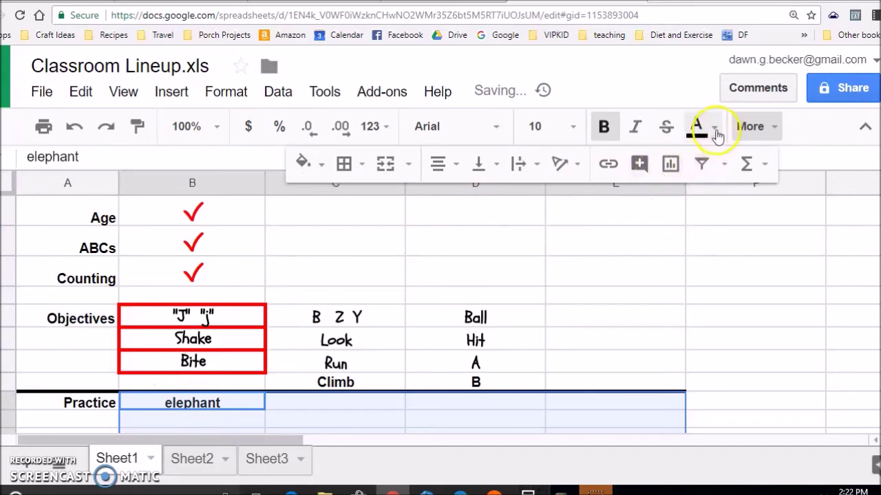
pyautogui.click(712, 131)
pyautogui.click(524, 218)
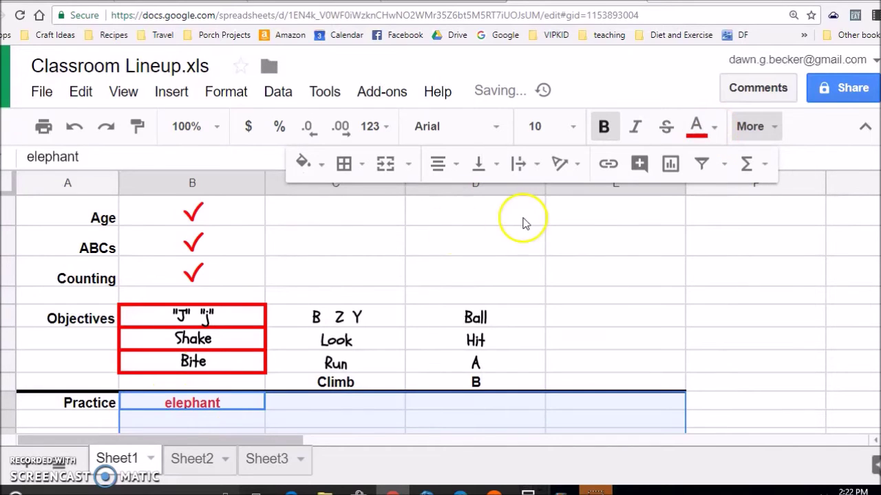
pyautogui.click(194, 404)
pyautogui.scroll(-3, 289, 284)
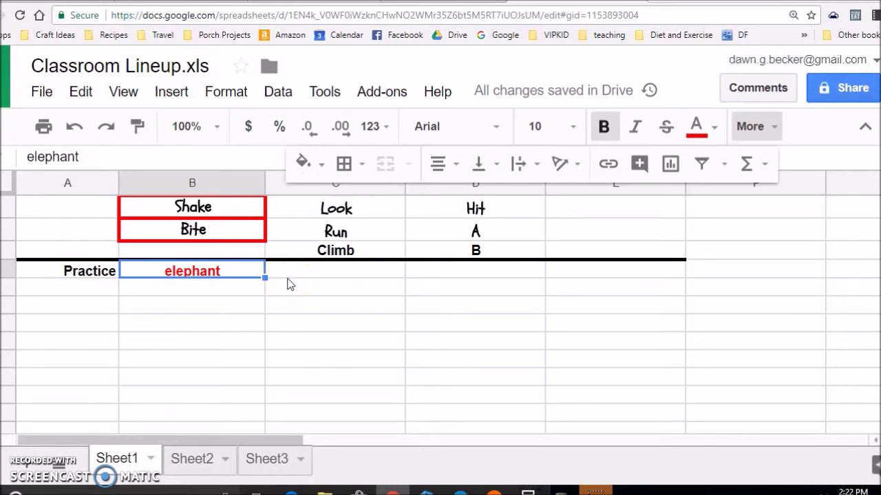
pyautogui.scroll(-5, 199, 274)
# Enter 7:30 and 8:00 as the second and third students' Time values.
pyautogui.click(332, 279)
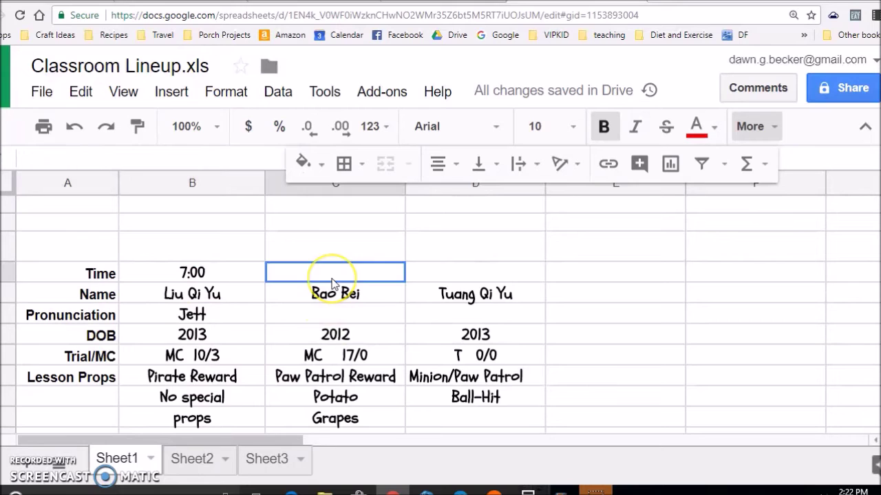
pyautogui.write('7:30')
pyautogui.press('Tab')
pyautogui.write('8:00')
pyautogui.press('Return')
pyautogui.press('Down')
pyautogui.press('Up')
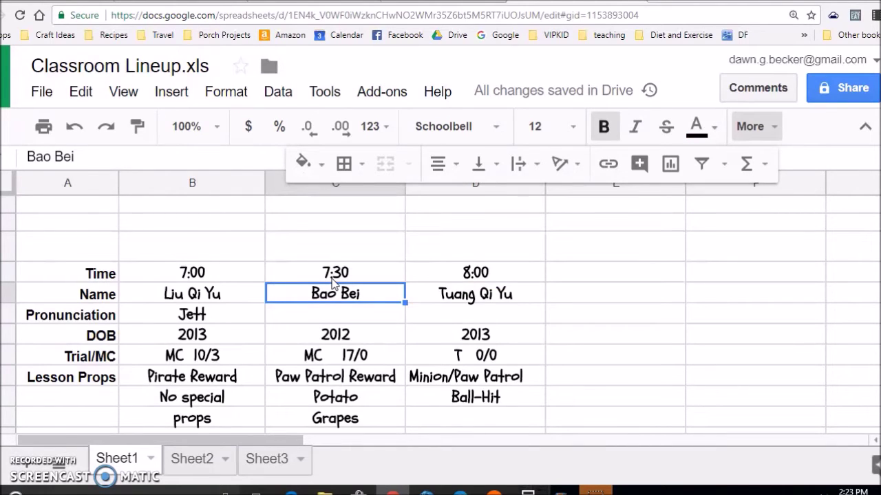
pyautogui.scroll(-2, 333, 354)
pyautogui.scroll(1, 333, 354)
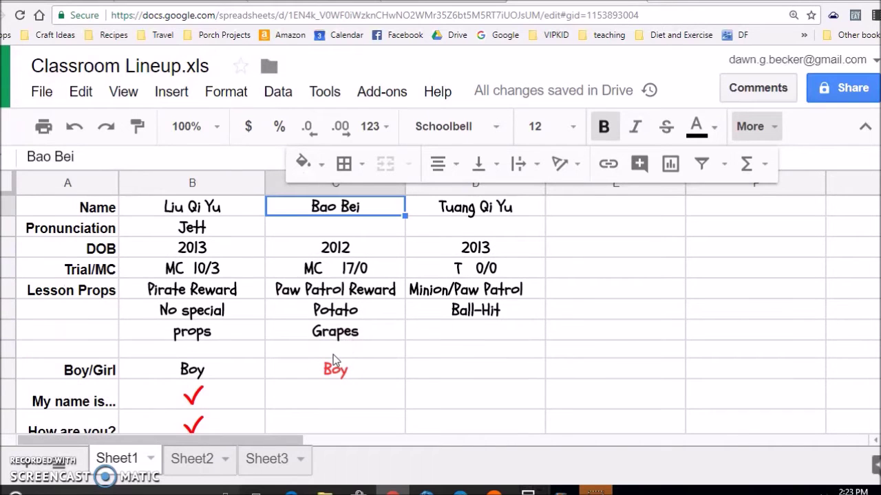
pyautogui.click(335, 231)
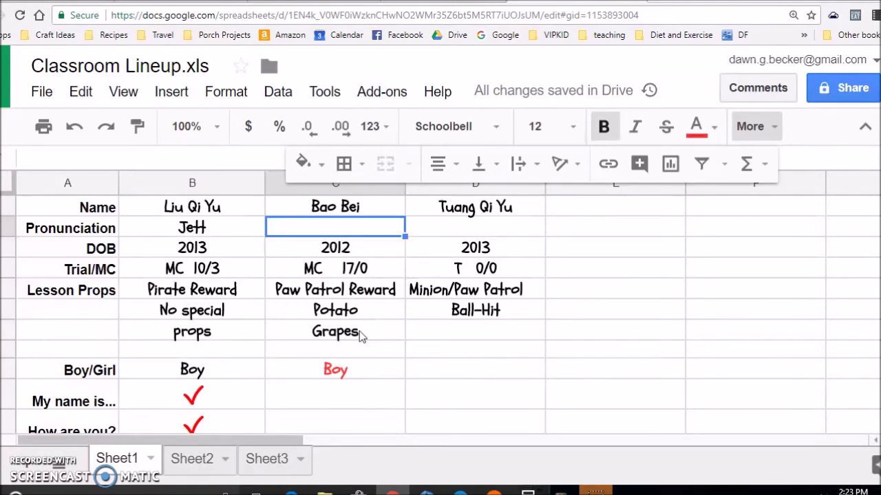
# Enter the second student's pronunciation and paste a red check for My name is....
pyautogui.write('jack')
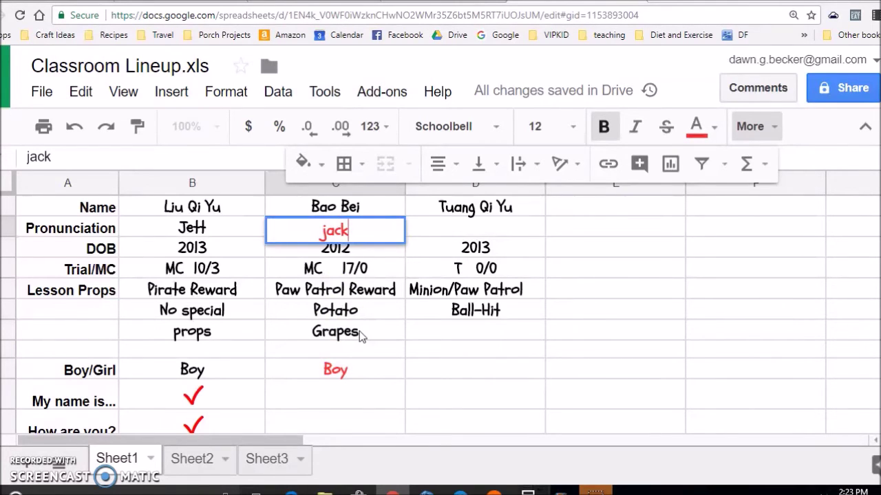
pyautogui.press('Return')
pyautogui.press('Down')
pyautogui.press('Down')
pyautogui.press('Down')
pyautogui.press('Down')
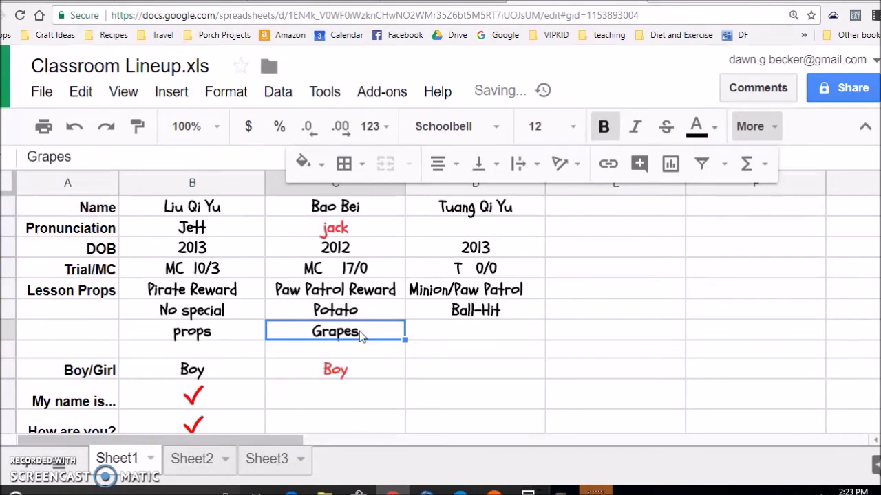
pyautogui.press('Down')
pyautogui.press('Down')
pyautogui.press('Down')
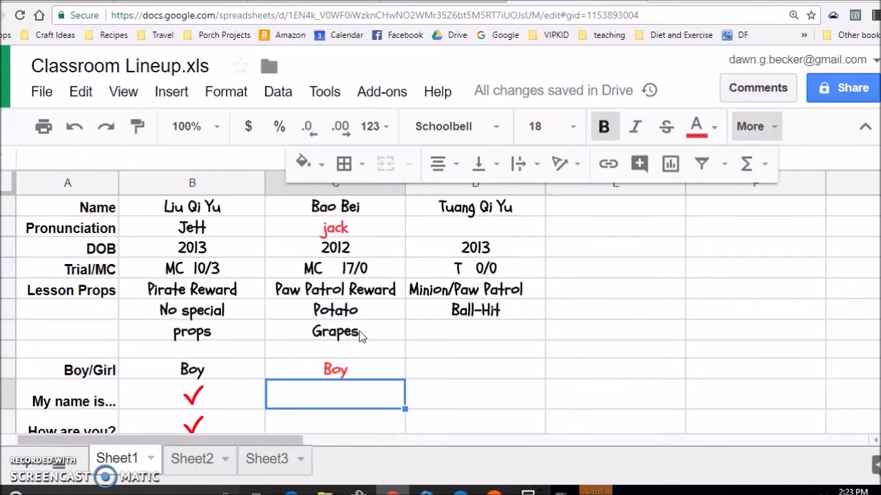
pyautogui.scroll(-1, 361, 336)
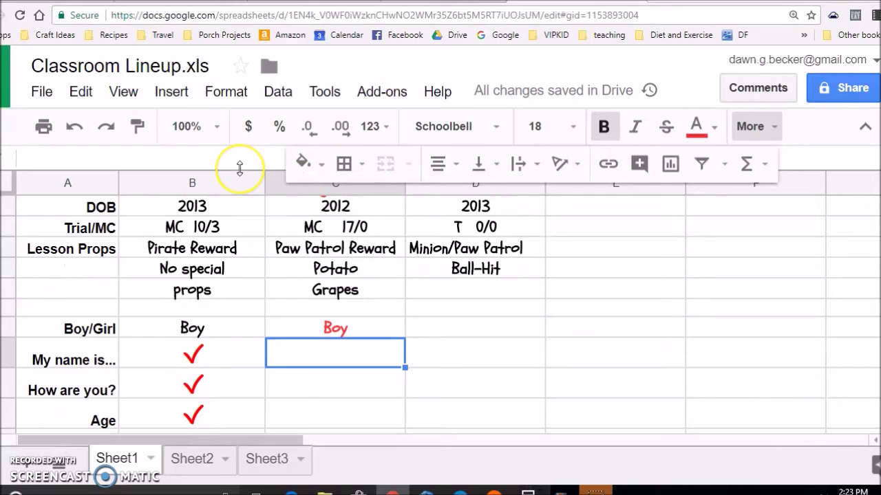
pyautogui.press('Left')
pyautogui.hotkey('ctrl', 'c')
pyautogui.press('Right')
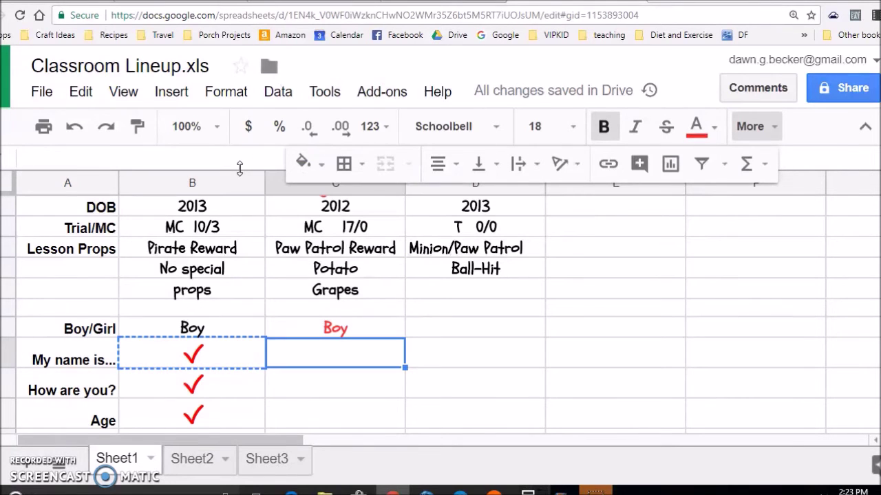
pyautogui.hotkey('ctrl', 'v')
# In column C, enter X for How are you?, wh for ABCs, and red checks for Age and Counting.
pyautogui.press('Down')
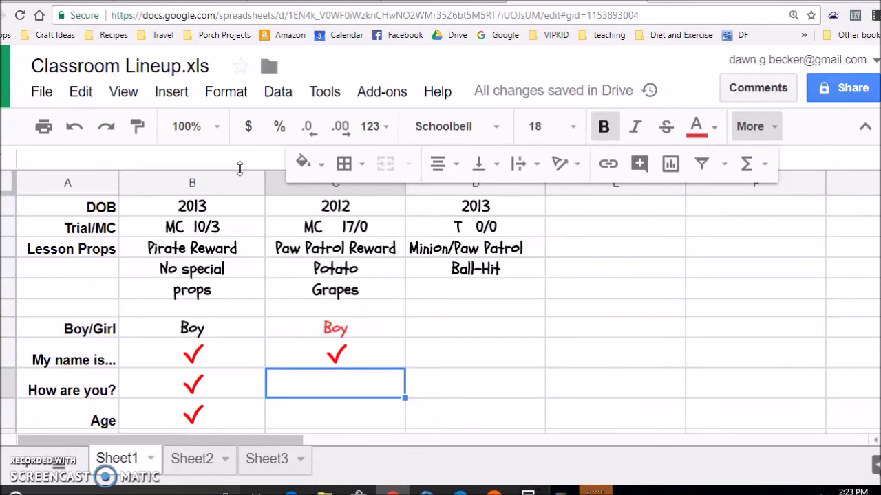
pyautogui.write('X')
pyautogui.press('Return')
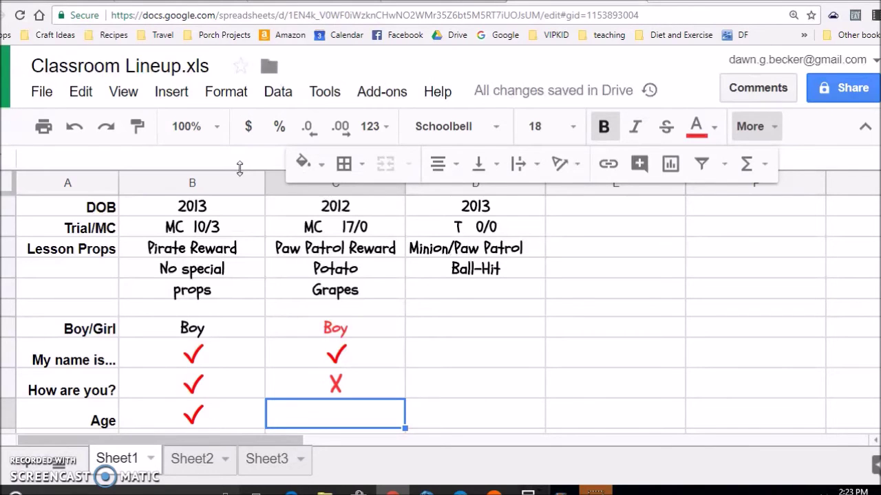
pyautogui.hotkey('ctrl', 'v')
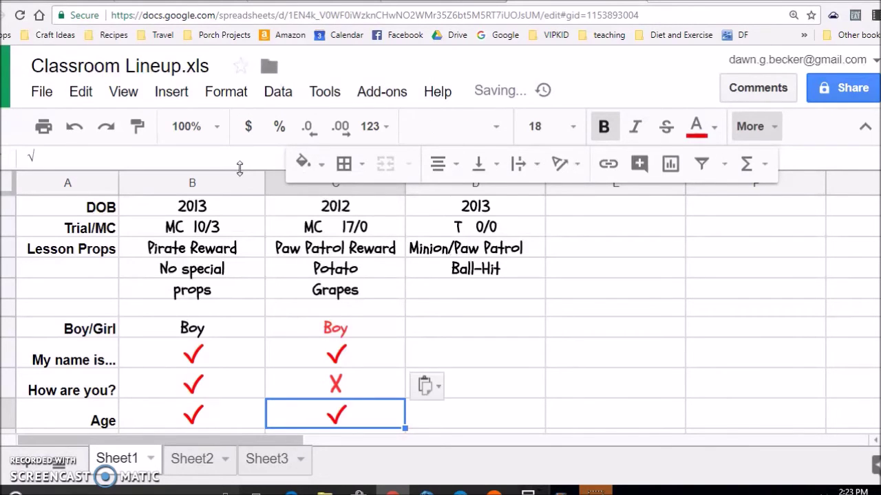
pyautogui.press('Down')
pyautogui.press('Down')
pyautogui.press('Down')
pyautogui.press('Down')
pyautogui.press('Up')
pyautogui.press('Up')
pyautogui.press('Up')
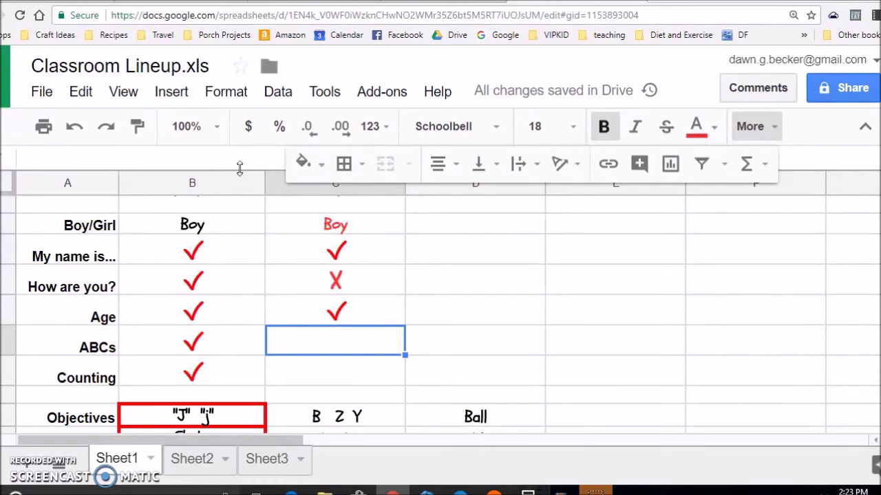
pyautogui.write('wh')
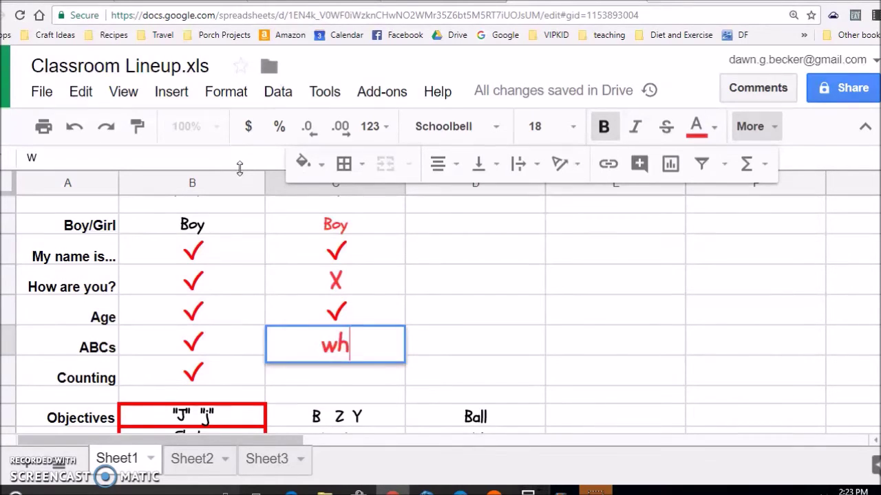
pyautogui.press('Return')
pyautogui.press('Up')
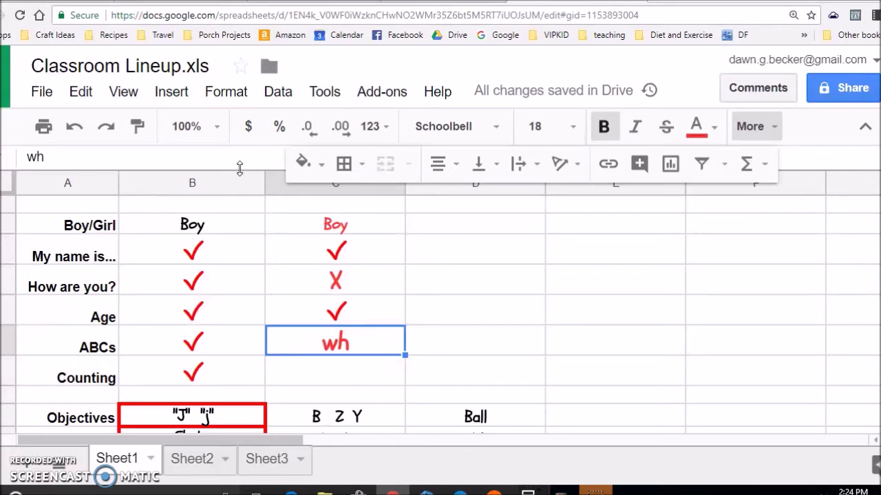
pyautogui.press('Return')
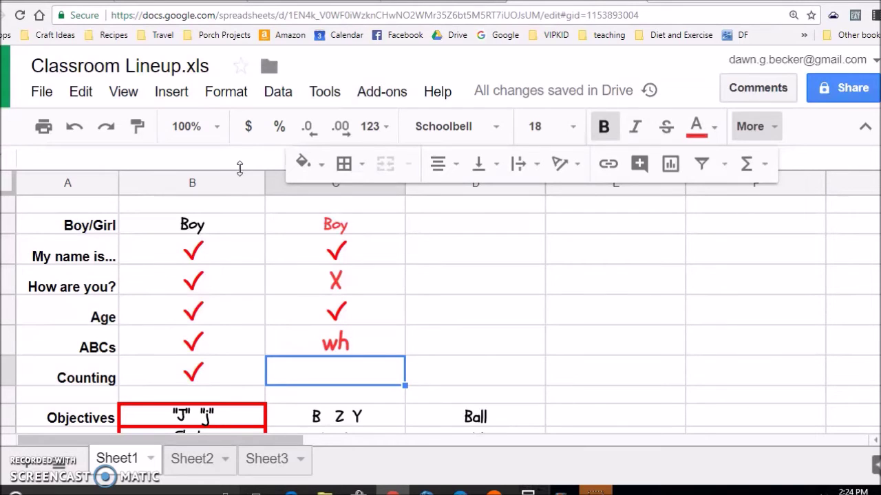
pyautogui.hotkey('ctrl', 'v')
# Select column C's B Z Y, Look and Run objective cells.
pyautogui.press('Return')
pyautogui.press('Return')
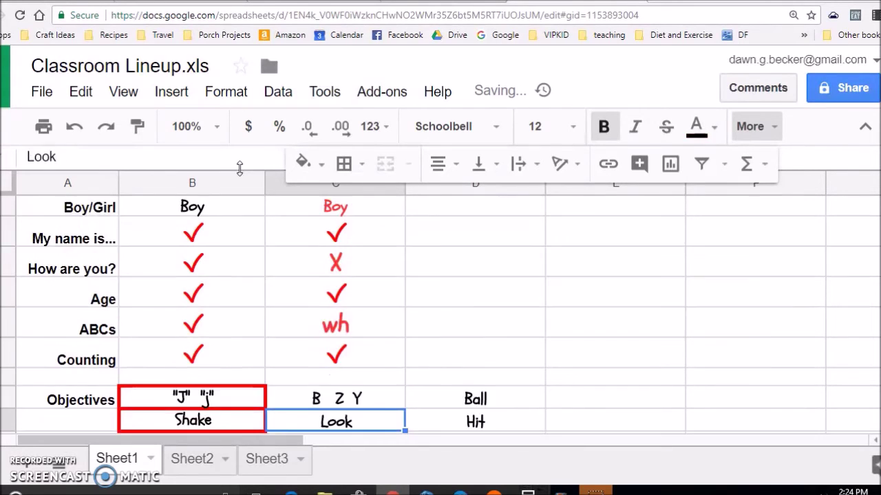
pyautogui.press('Down')
pyautogui.press('Down')
pyautogui.press('Up')
pyautogui.press('Up')
pyautogui.press('Up')
pyautogui.hotkey('shift', 'Down')
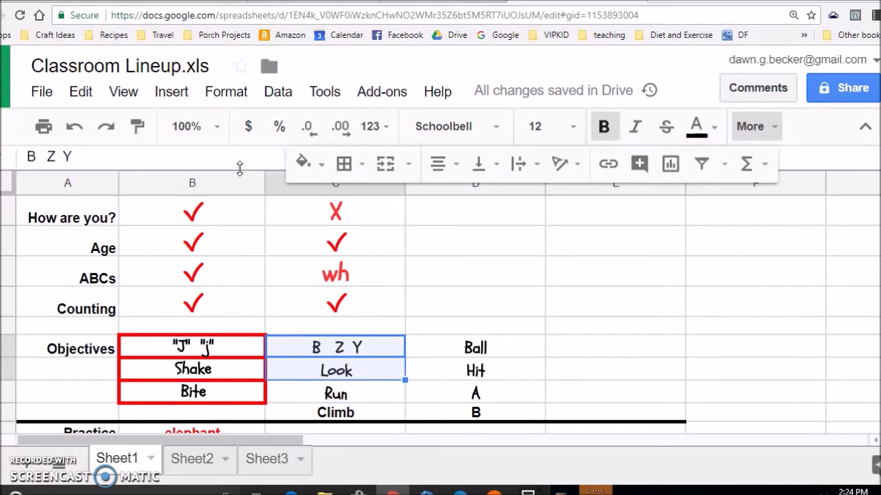
pyautogui.hotkey('shift', 'Down')
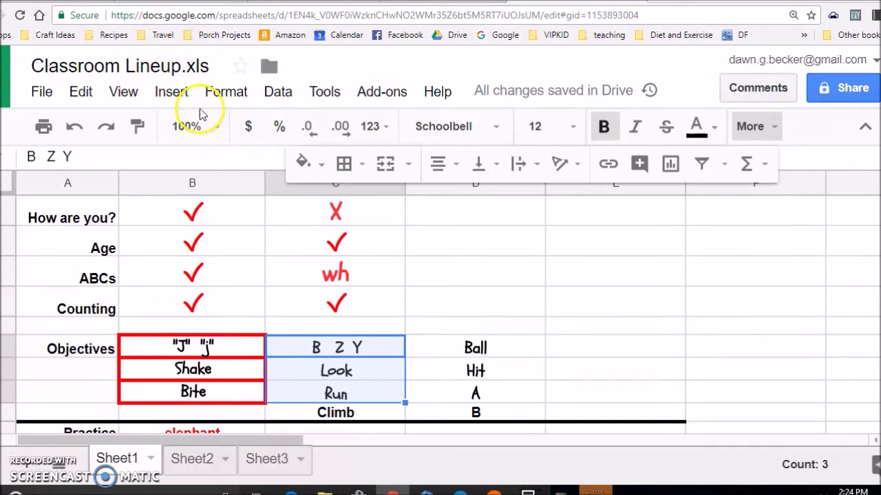
# Put red all borders around the B Z Y, Look and Run objectives.
pyautogui.click(363, 169)
pyautogui.click(353, 206)
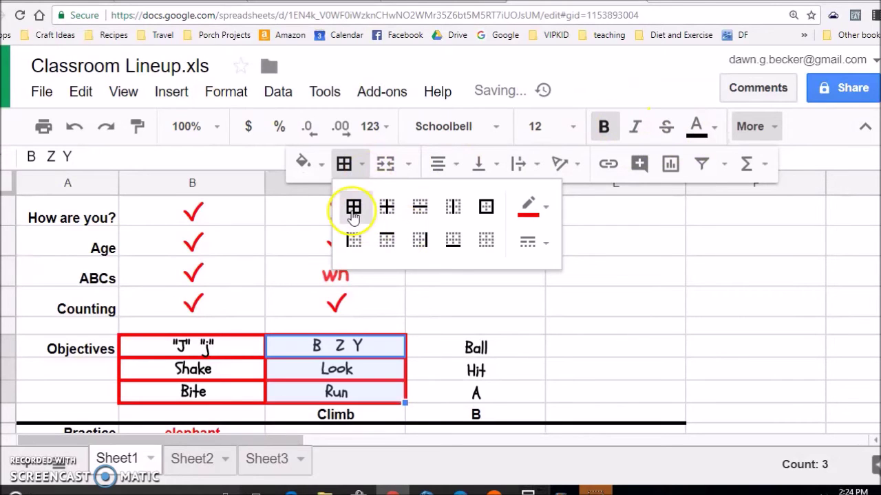
pyautogui.click(387, 355)
pyautogui.click(349, 414)
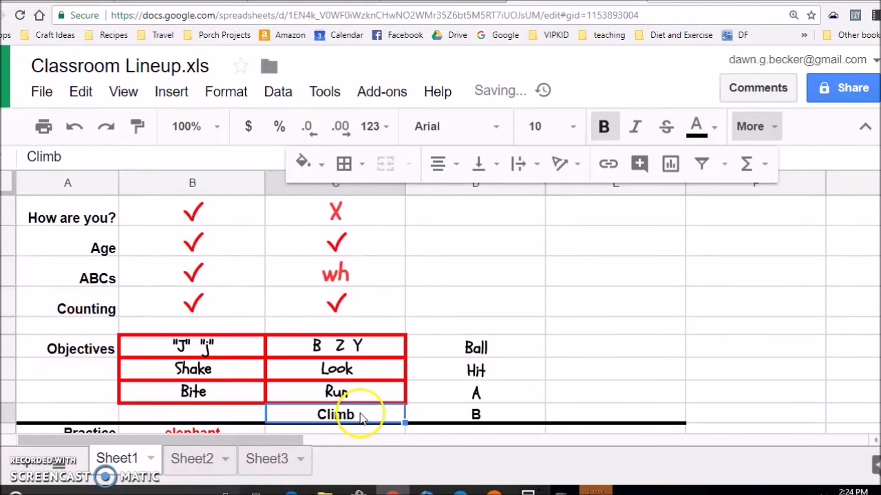
# Enter climb in column C's Practice cell.
pyautogui.scroll(-2, 296, 269)
pyautogui.click(320, 297)
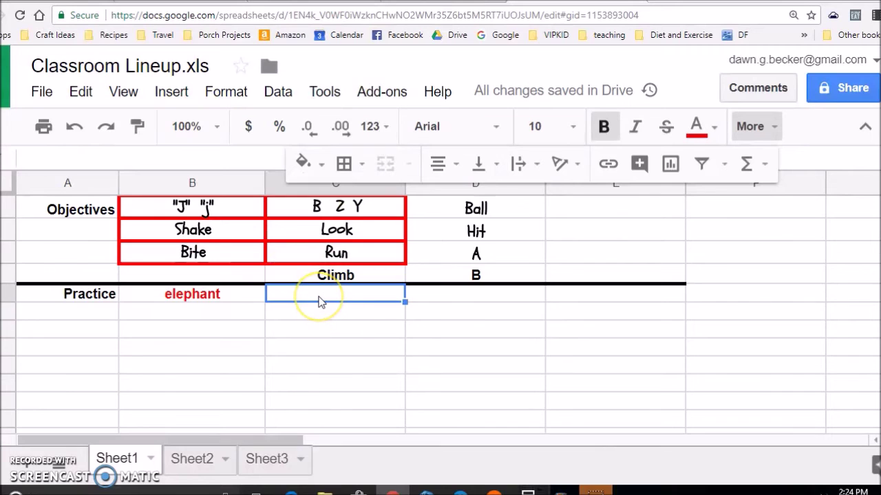
pyautogui.write('climb')
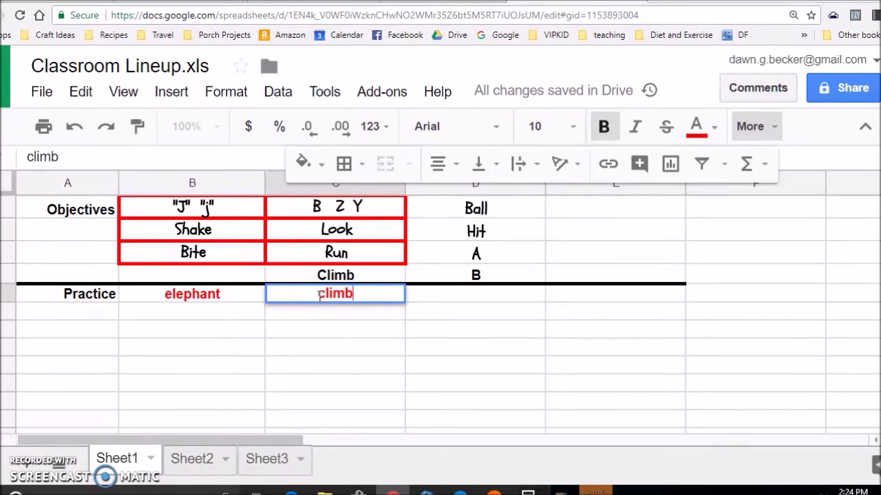
pyautogui.press('Return')
pyautogui.click(318, 298)
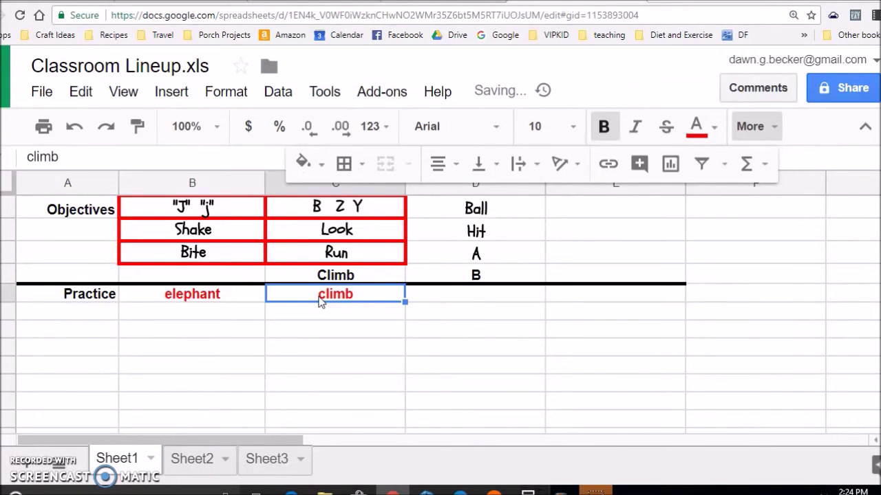
pyautogui.scroll(5, 359, 282)
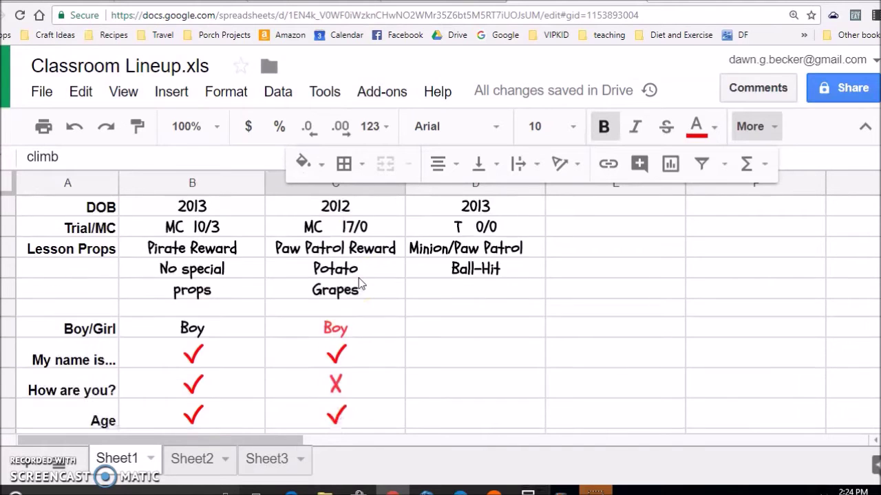
pyautogui.scroll(-5, 359, 302)
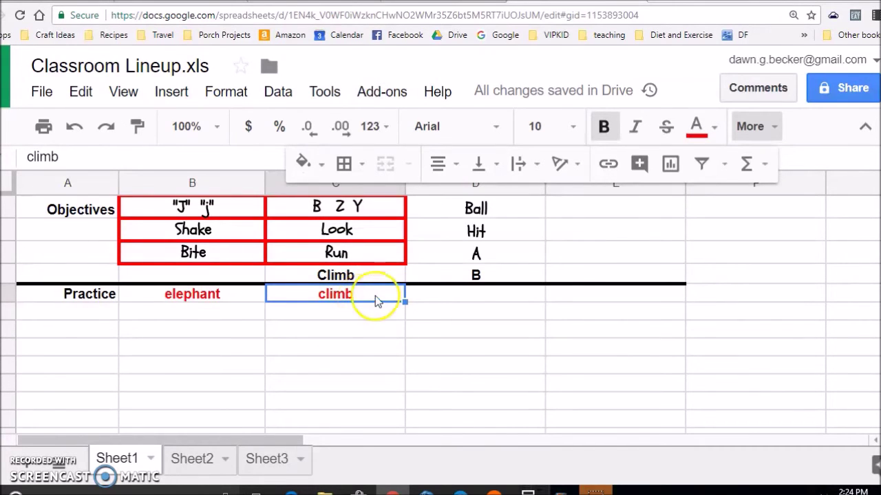
pyautogui.scroll(-5, 362, 305)
pyautogui.click(455, 274)
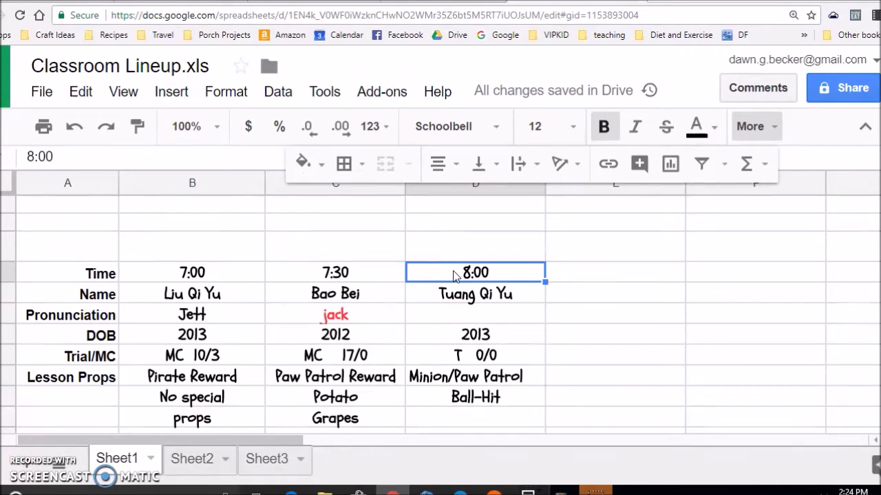
# Enter the third student's pronunciation and Boy in column D.
pyautogui.press('Down')
pyautogui.press('Down')
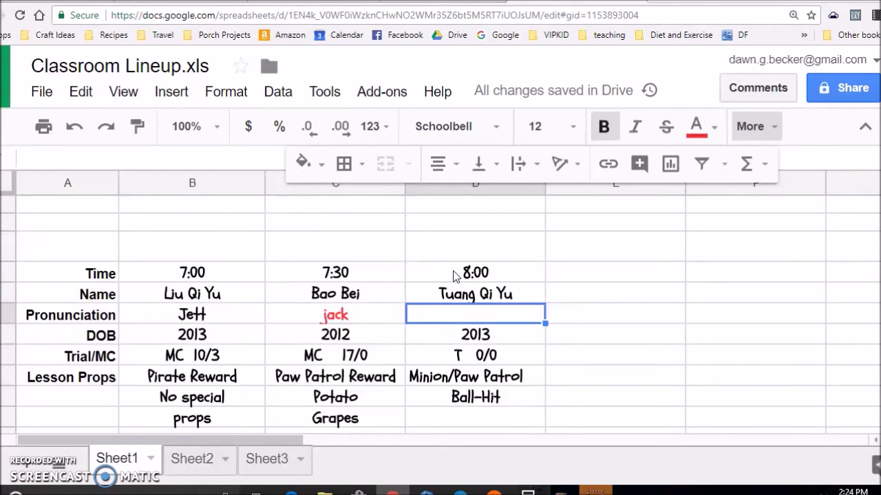
pyautogui.write('C')
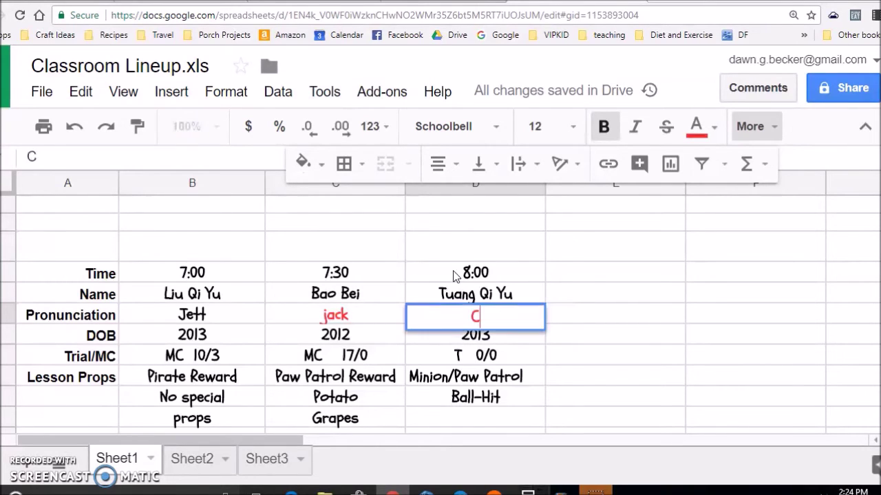
pyautogui.write('hee You')
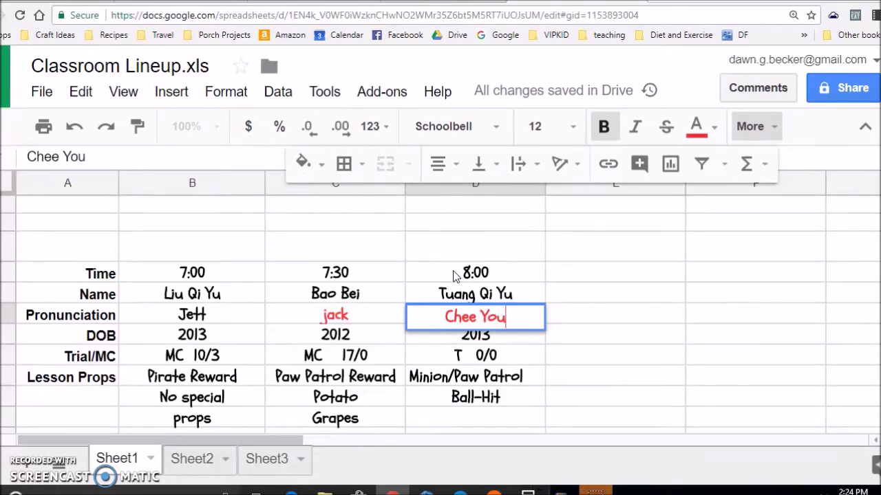
pyautogui.press('Return')
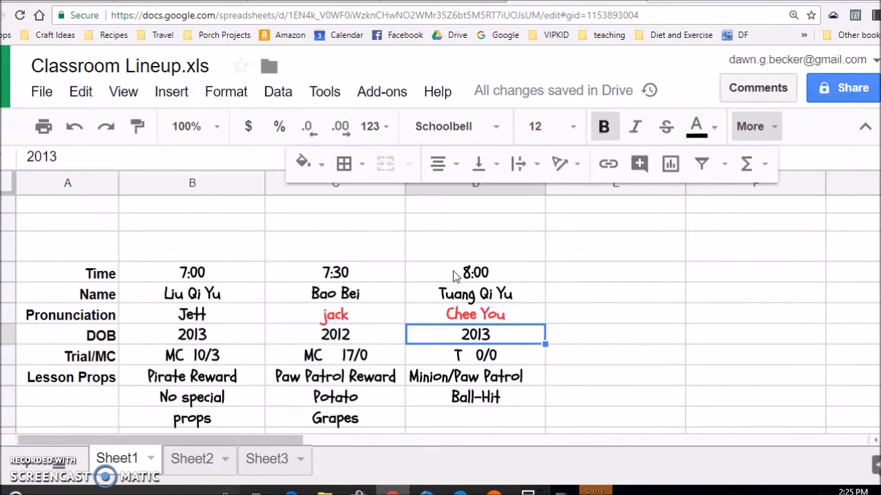
pyautogui.press('Down')
pyautogui.press('Down')
pyautogui.press('Down')
pyautogui.press('Down')
pyautogui.press('Down')
pyautogui.press('Down')
pyautogui.press('Down')
pyautogui.press('Down')
pyautogui.press('Down')
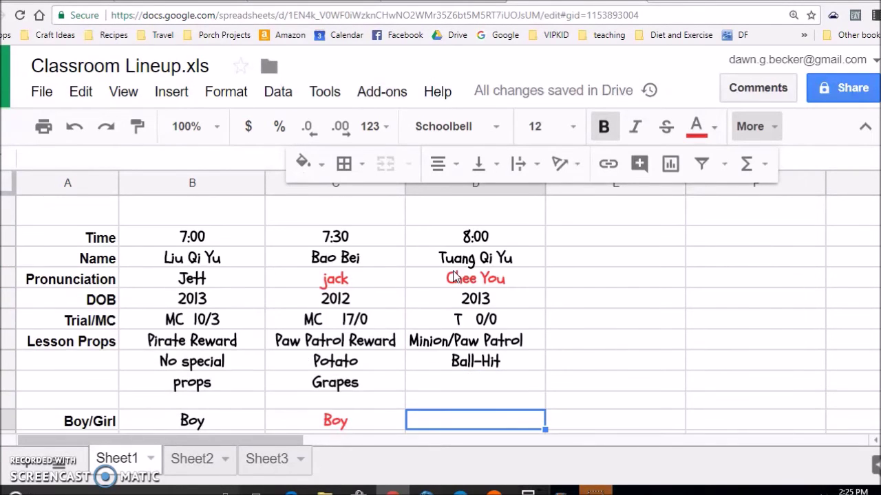
pyautogui.press('Up')
pyautogui.press('Up')
pyautogui.press('Up')
pyautogui.press('Up')
pyautogui.press('Down')
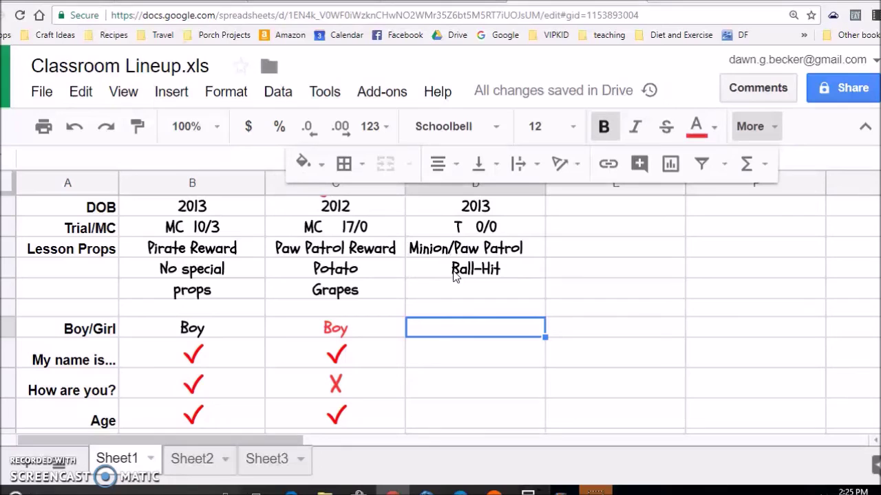
pyautogui.write('Boy')
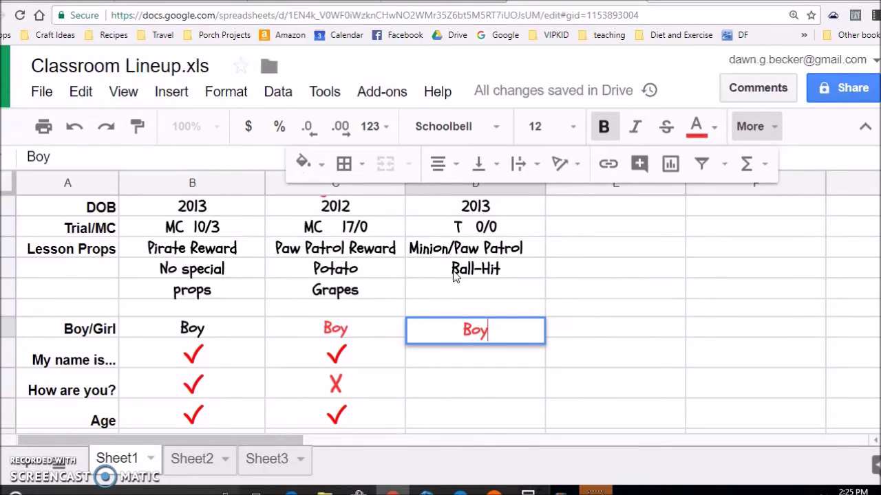
pyautogui.press('Return')
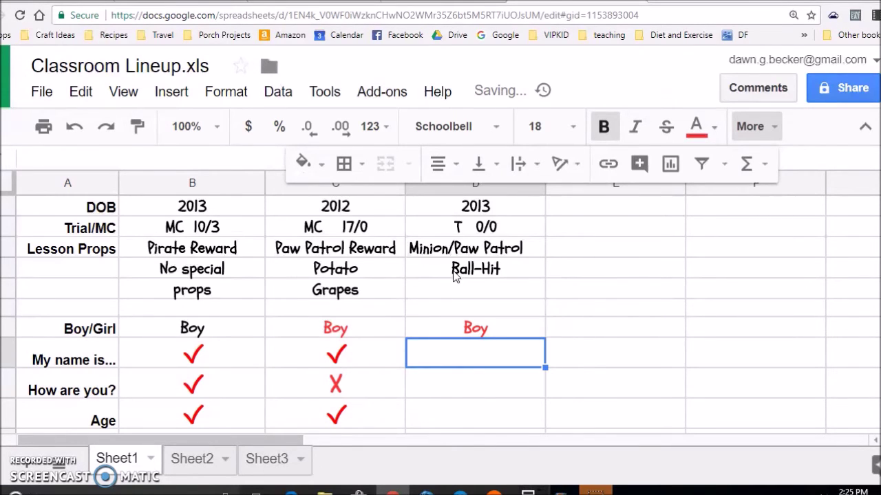
# In column D, paste red checks for name, greeting and Counting, X for Age, wh for ABCs.
pyautogui.write('✓')
pyautogui.press('Down')
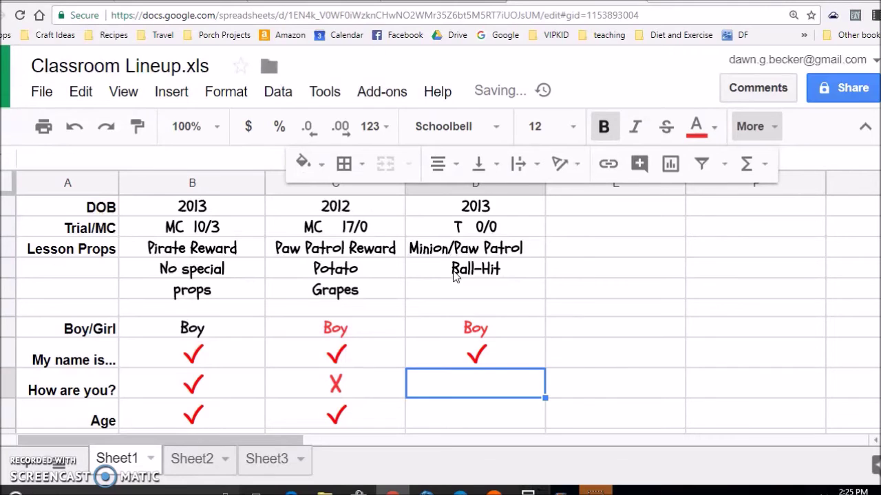
pyautogui.write('√')
pyautogui.press('Down')
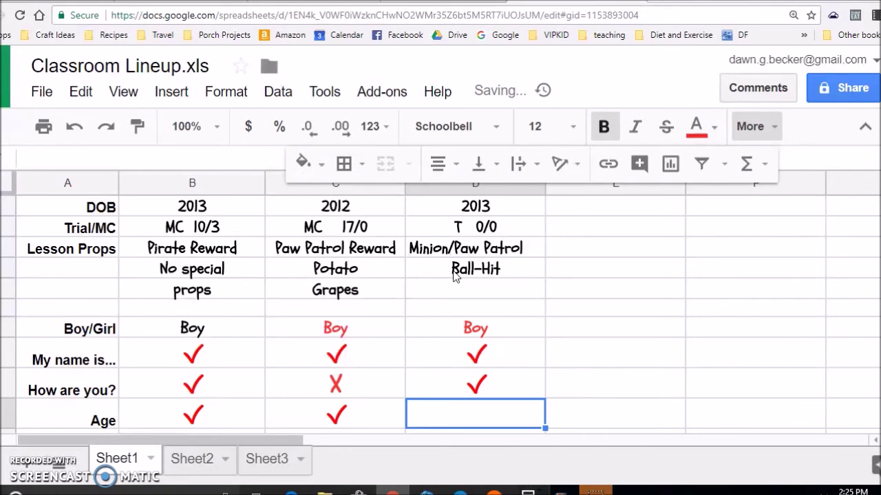
pyautogui.write('X')
pyautogui.press('Down')
pyautogui.press('Down')
pyautogui.press('Up')
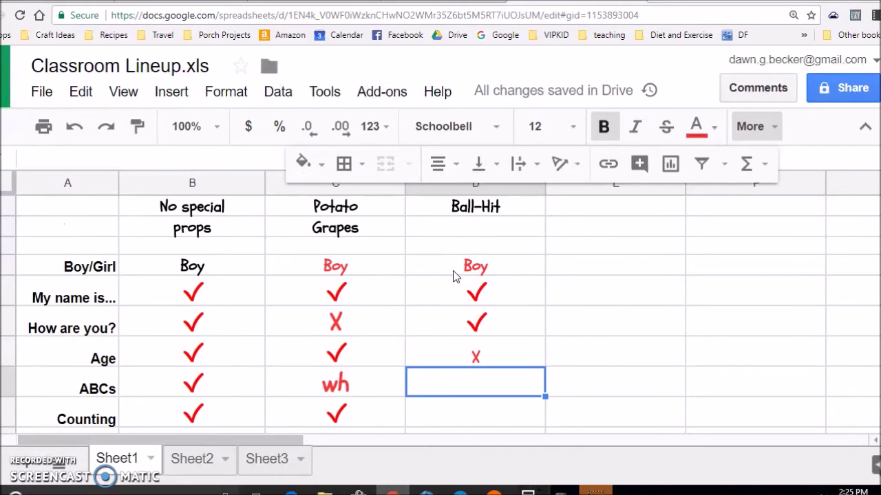
pyautogui.write('wh')
pyautogui.press('Return')
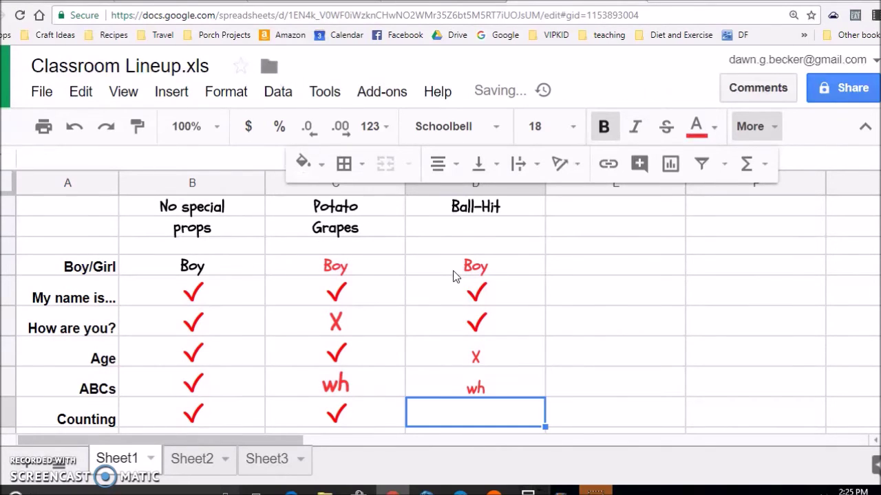
pyautogui.write('✓')
pyautogui.press('Down')
pyautogui.press('Down')
pyautogui.press('Down')
pyautogui.press('Up')
pyautogui.press('Down')
pyautogui.press('Down')
pyautogui.press('Down')
pyautogui.press('Up')
pyautogui.press('Up')
pyautogui.press('Up')
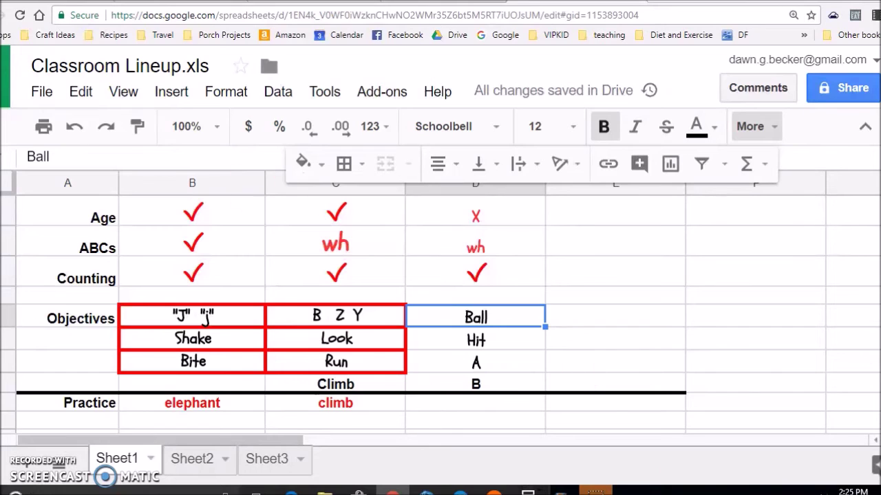
# Apply all borders to column D's Ball, A and B objective cells.
pyautogui.click(363, 171)
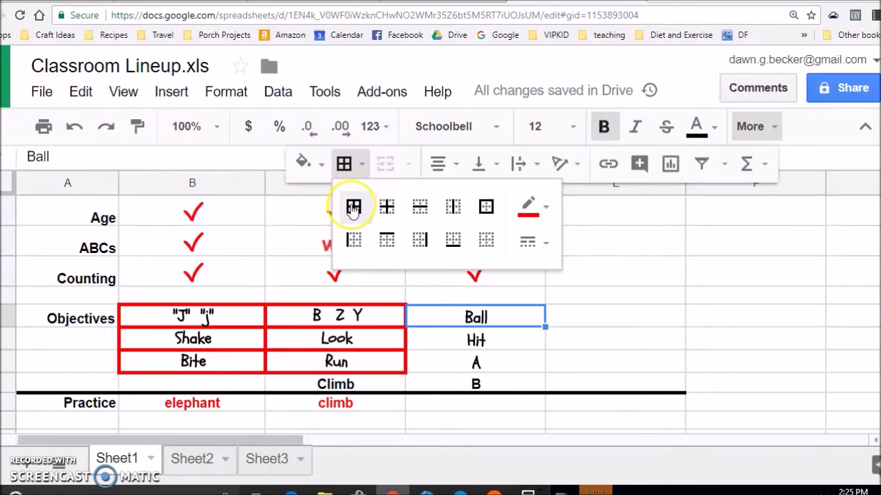
pyautogui.click(353, 208)
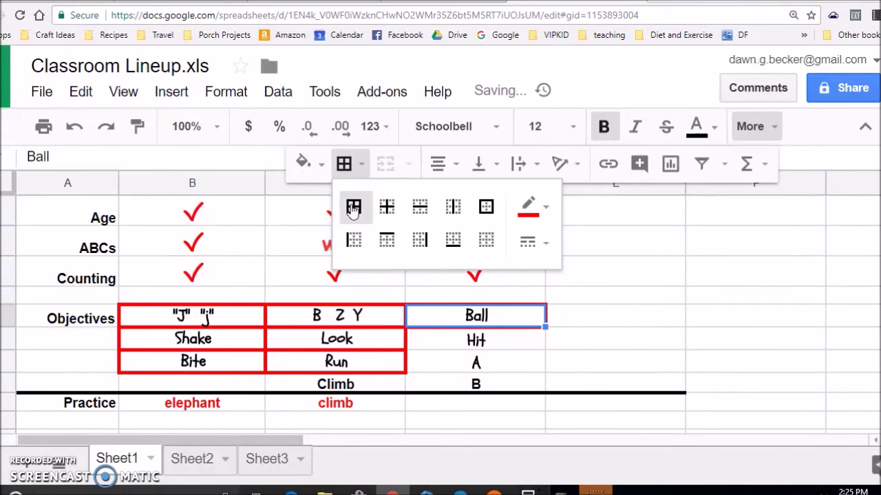
pyautogui.click(457, 371)
pyautogui.moveTo(457, 375); pyautogui.dragTo(454, 387)
pyautogui.click(347, 164)
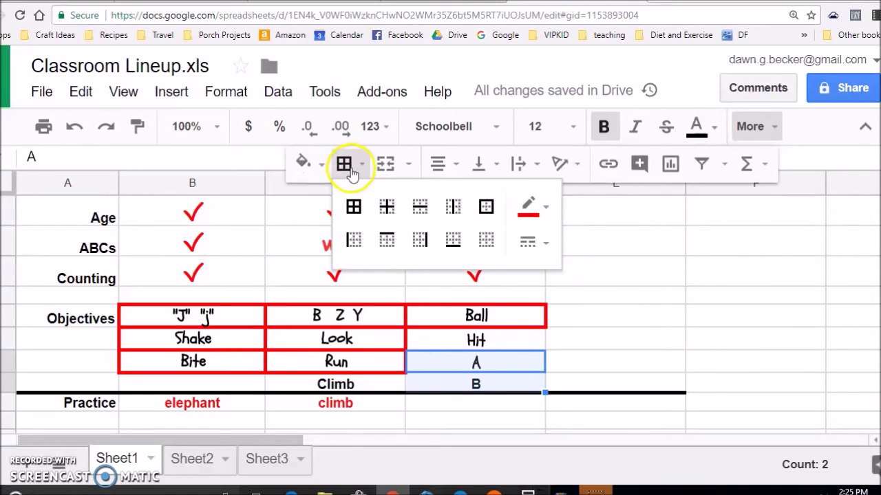
pyautogui.click(353, 209)
pyautogui.click(480, 337)
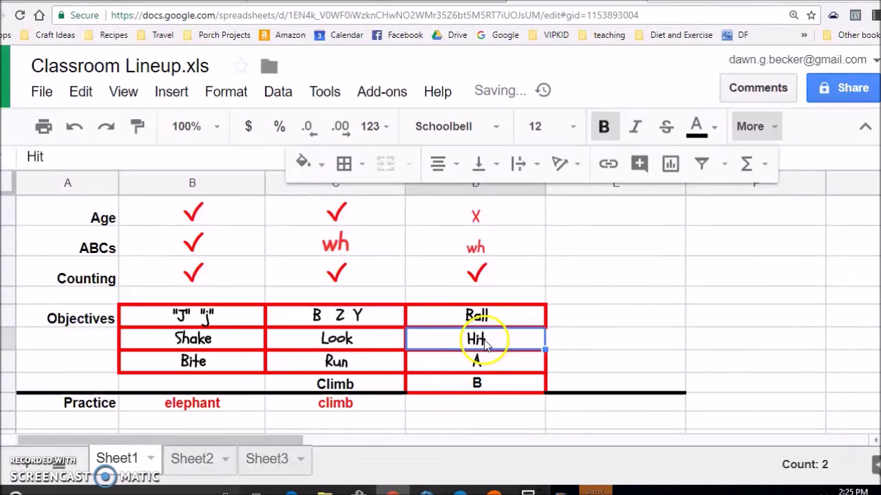
# Enter Hit in column D's Practice cell.
pyautogui.click(506, 407)
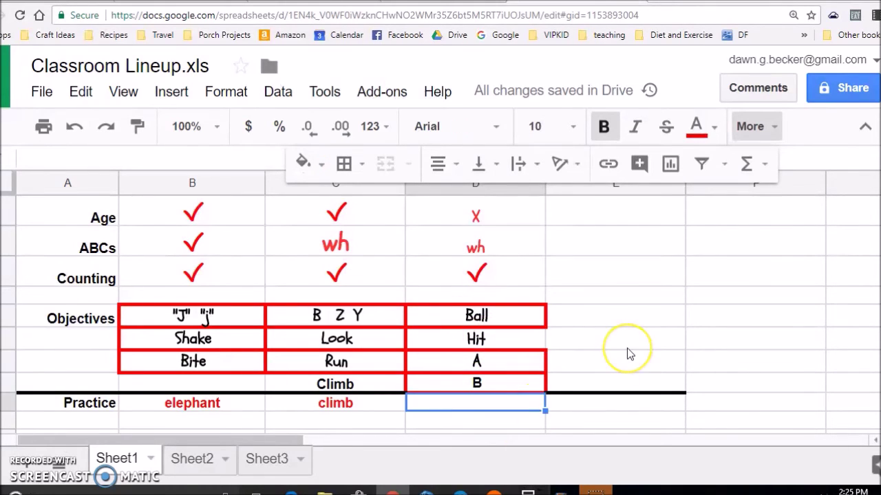
pyautogui.write('Hot')
pyautogui.press('BackSpace')
pyautogui.press('BackSpace')
pyautogui.write('it')
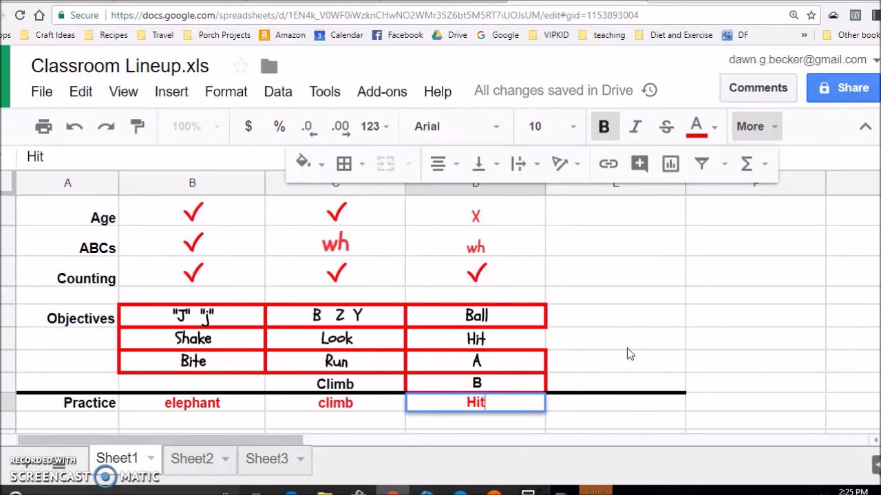
pyautogui.press('Return')
pyautogui.scroll(5, 592, 340)
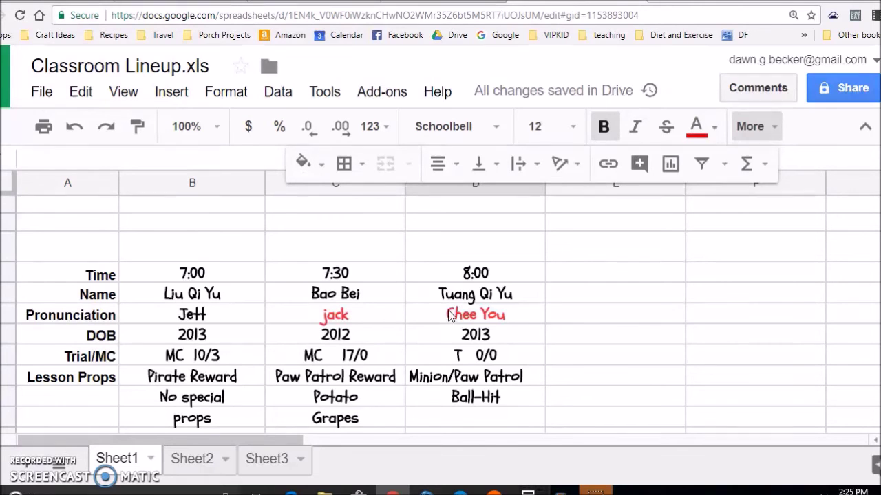
pyautogui.scroll(-1, 241, 310)
pyautogui.scroll(-5, 241, 310)
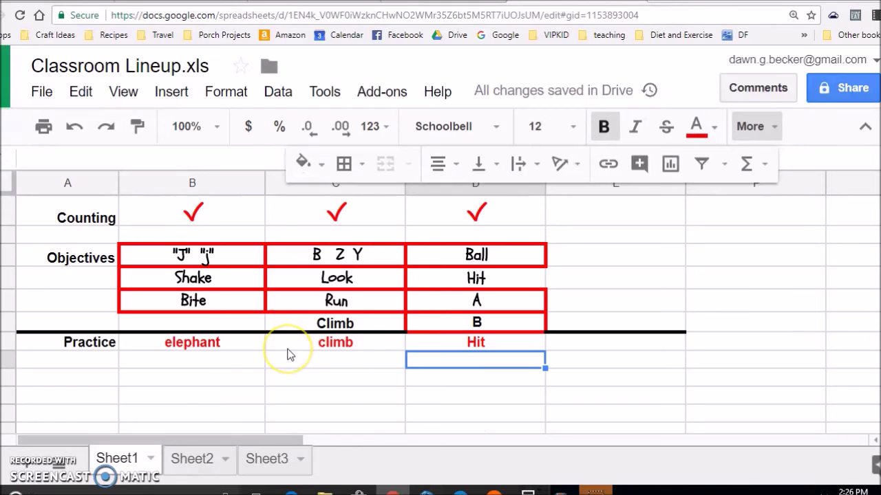
pyautogui.scroll(6, 275, 331)
pyautogui.scroll(-2, 193, 289)
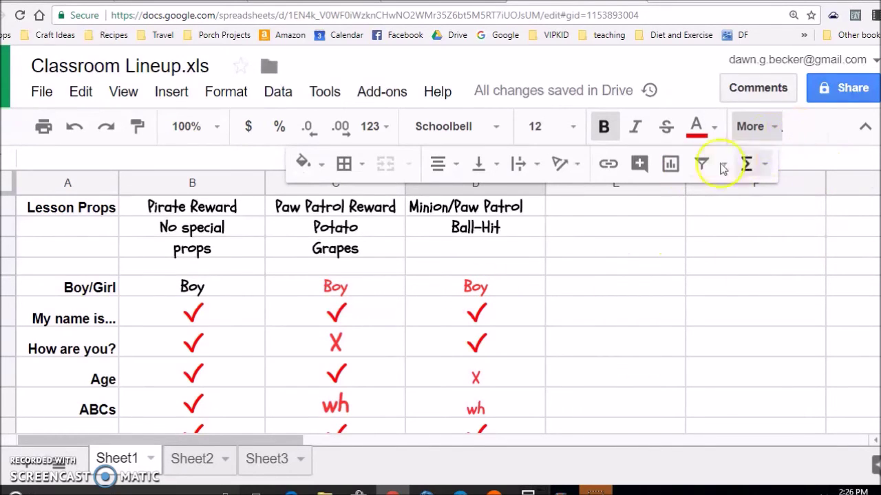
pyautogui.click(216, 164)
pyautogui.click(769, 130)
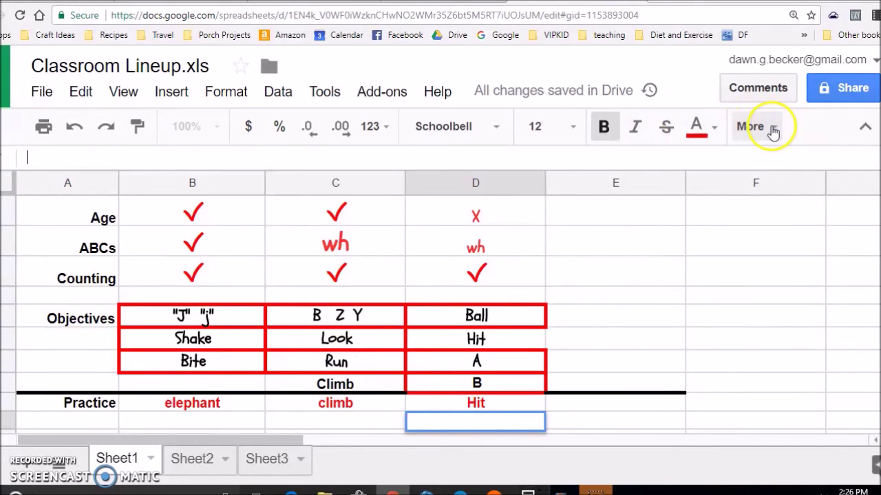
pyautogui.scroll(-2, 166, 250)
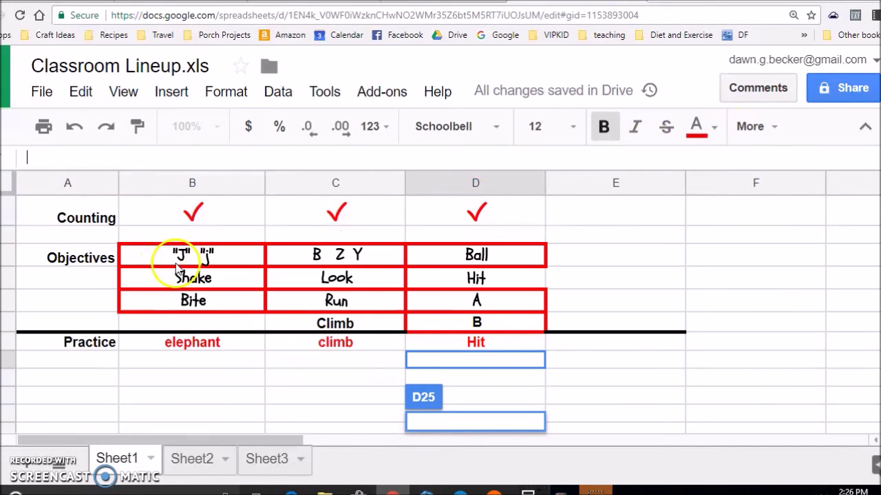
pyautogui.moveTo(178, 254); pyautogui.dragTo(187, 307)
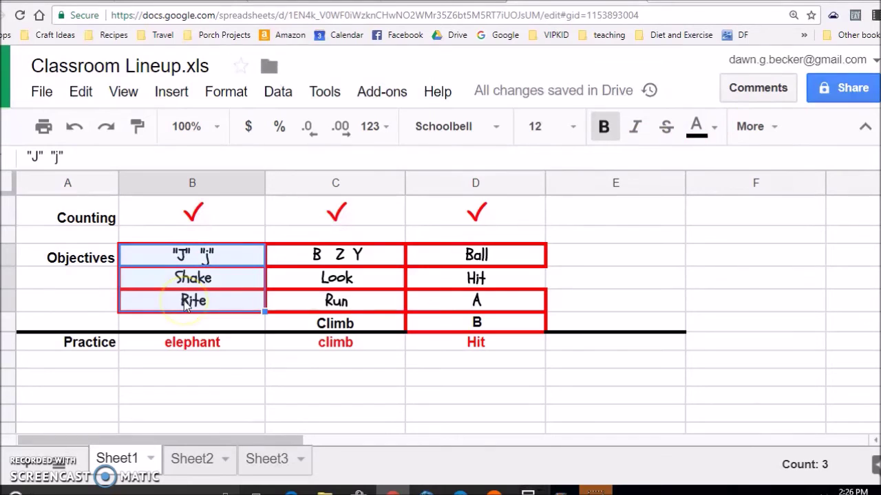
pyautogui.click(201, 342)
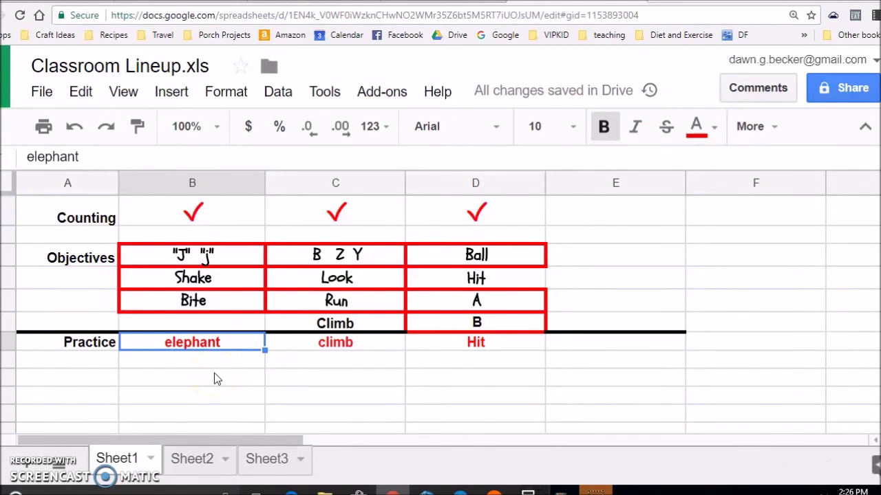
pyautogui.scroll(-3, 217, 351)
pyautogui.click(292, 298)
pyautogui.click(350, 317)
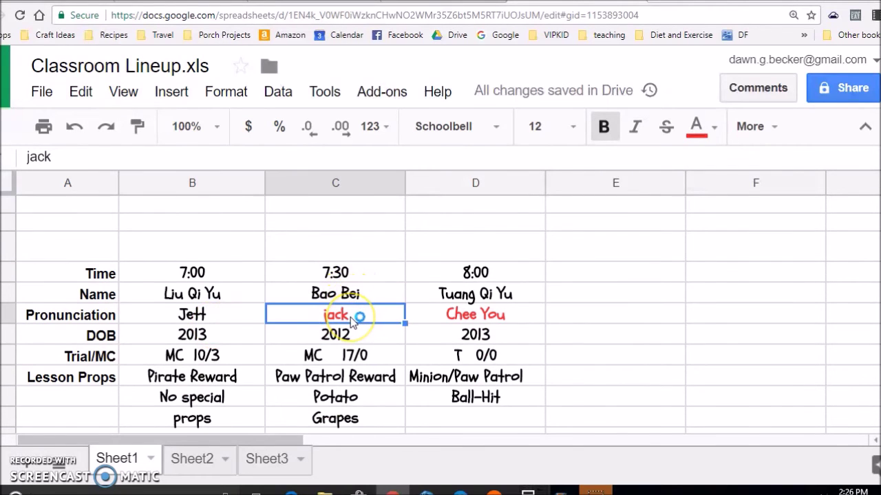
pyautogui.scroll(-3, 350, 317)
pyautogui.scroll(-2, 363, 341)
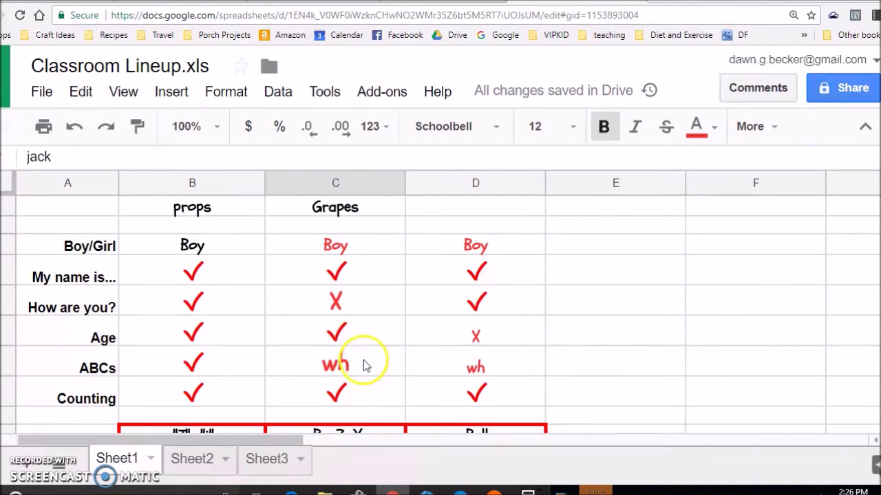
pyautogui.click(363, 361)
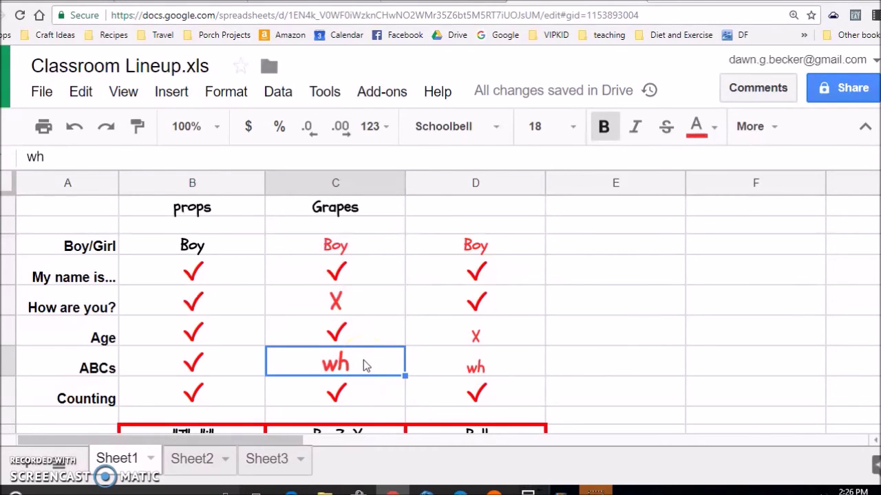
pyautogui.click(486, 338)
pyautogui.scroll(3, 485, 337)
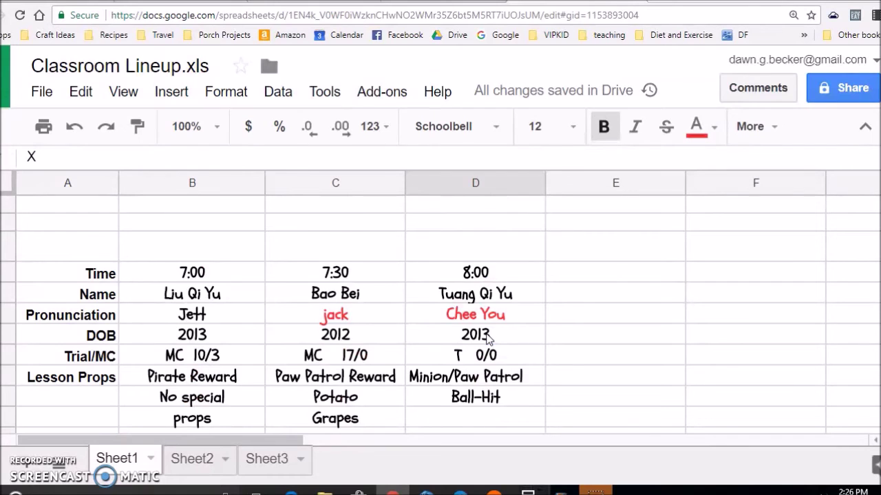
pyautogui.scroll(-6, 486, 339)
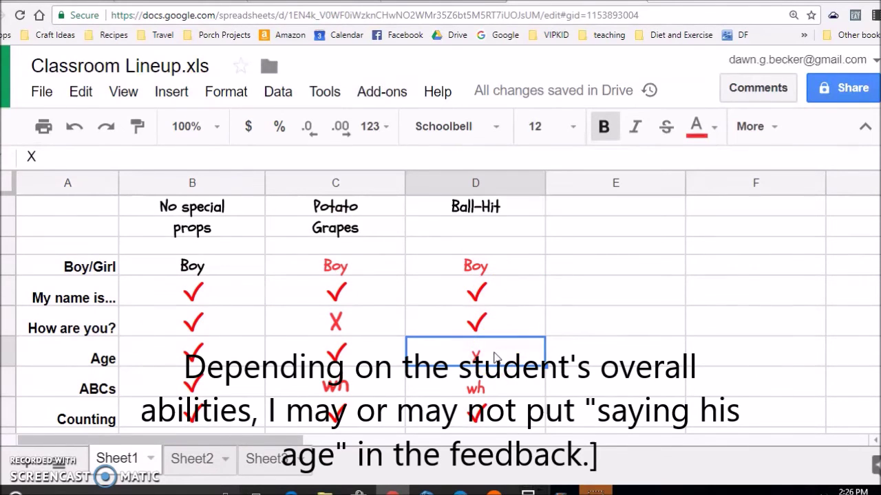
pyautogui.scroll(3, 495, 357)
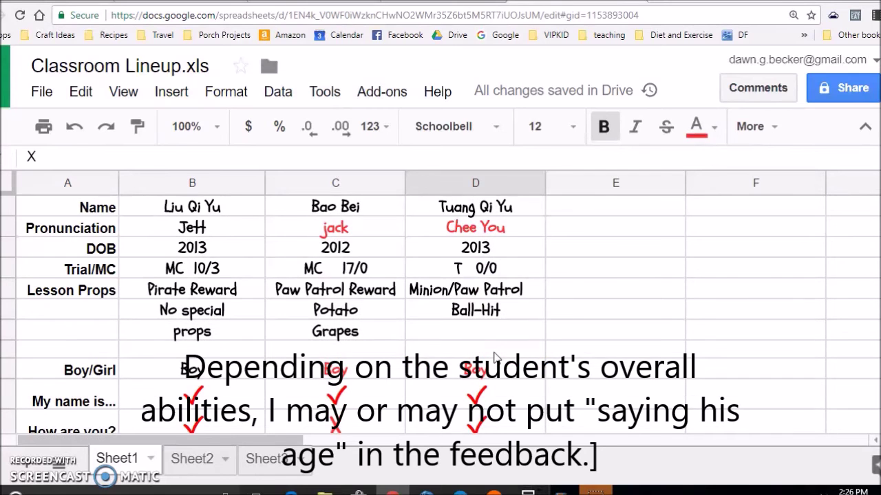
pyautogui.scroll(-3, 495, 356)
pyautogui.click(497, 341)
pyautogui.scroll(-3, 498, 348)
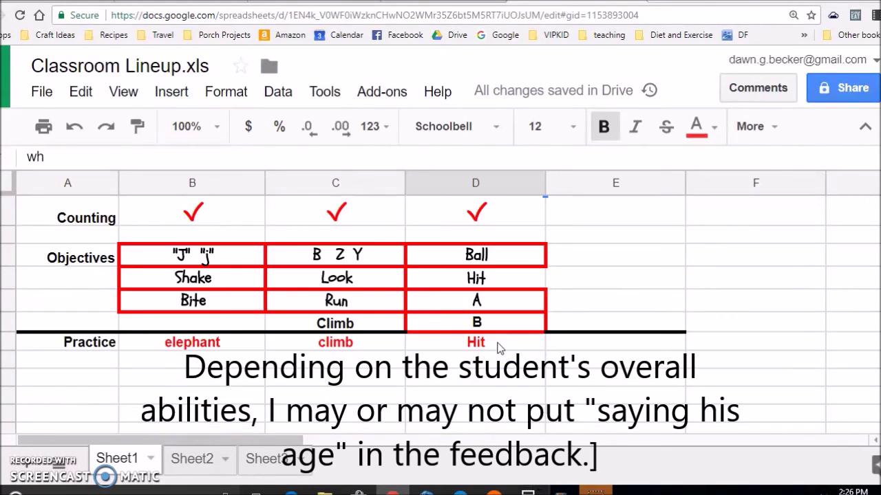
pyautogui.click(500, 349)
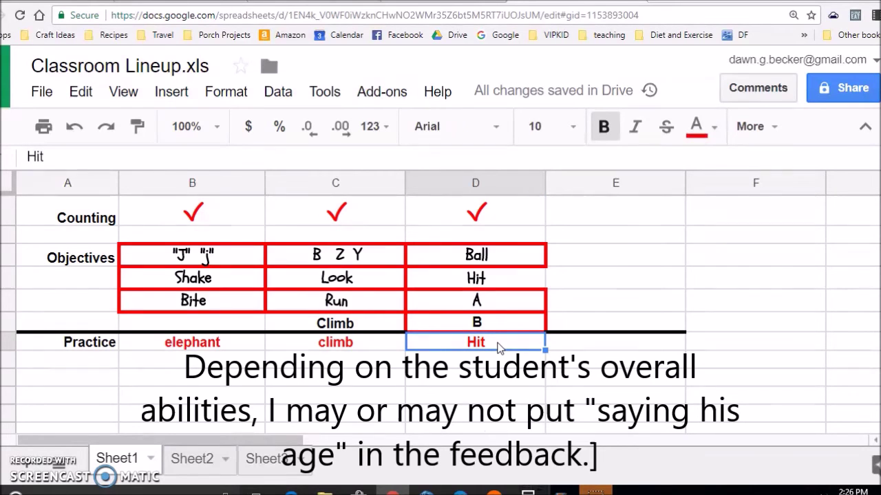
pyautogui.scroll(5, 472, 320)
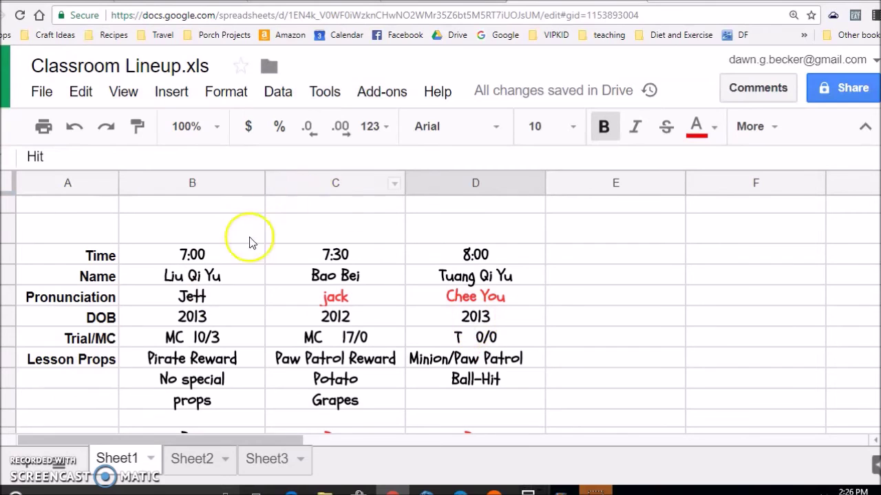
pyautogui.click(214, 231)
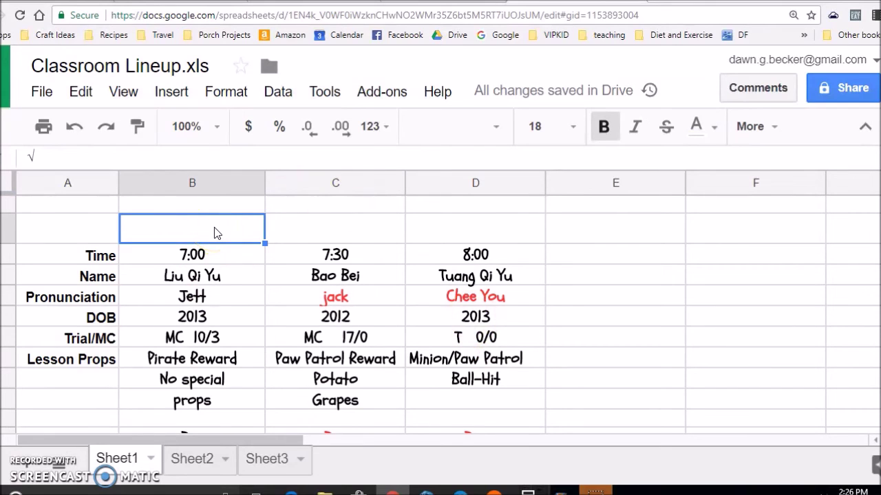
# Turn the check mark above 7:00 red and copy it above the 7:30 and 8:00 times.
pyautogui.click(714, 127)
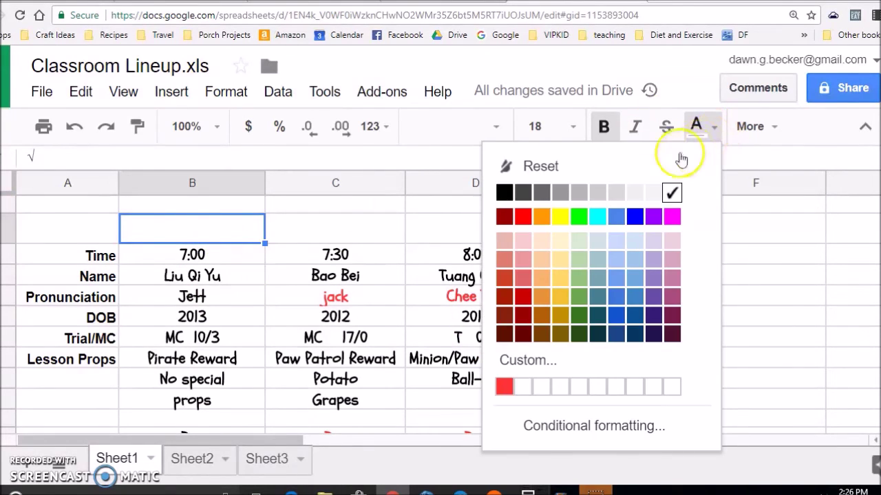
pyautogui.click(524, 217)
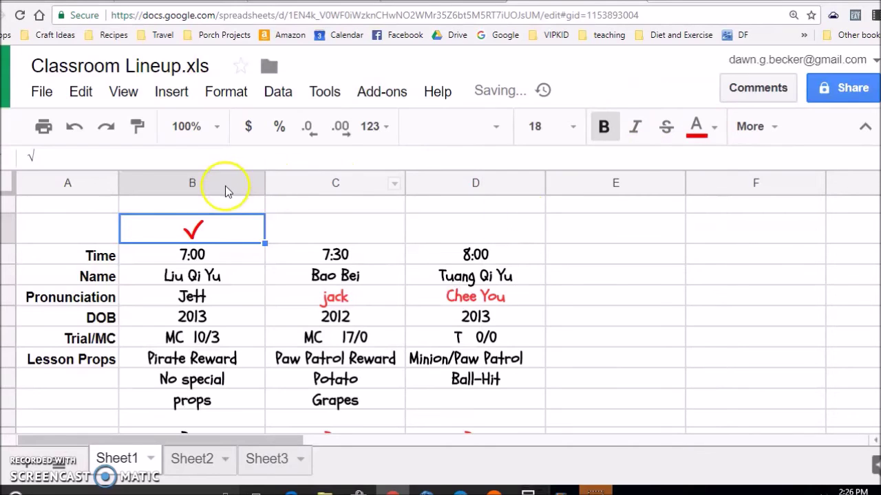
pyautogui.click(328, 237)
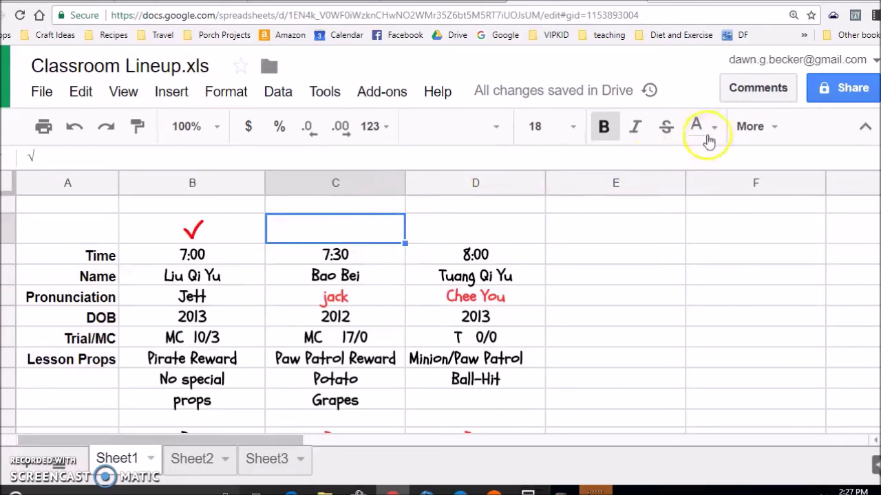
pyautogui.click(230, 228)
pyautogui.hotkey('ctrl', 'c')
pyautogui.press('Right')
pyautogui.hotkey('ctrl', 'v')
pyautogui.press('Right')
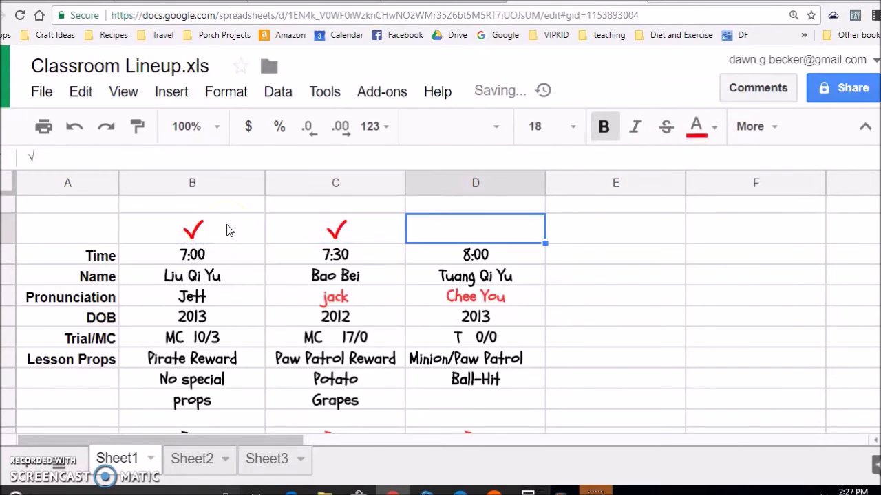
pyautogui.hotkey('ctrl', 'v')
pyautogui.press('Down')
pyautogui.press('Down')
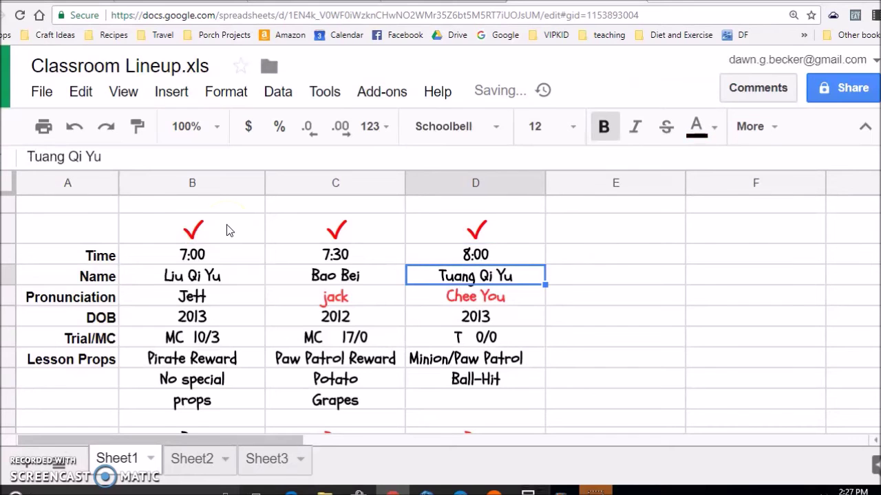
# Enter the note 'extended to 27' in the empty cell below Practice in column C.
pyautogui.scroll(-3, 98, 236)
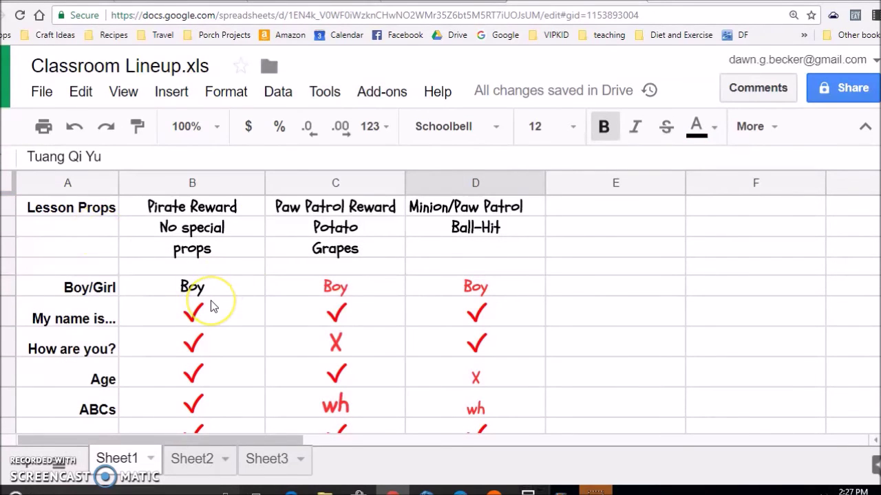
pyautogui.scroll(-5, 213, 306)
pyautogui.scroll(10, 213, 307)
pyautogui.scroll(2, 212, 307)
pyautogui.scroll(-3, 212, 307)
pyautogui.scroll(-3, 212, 307)
pyautogui.scroll(-1, 211, 305)
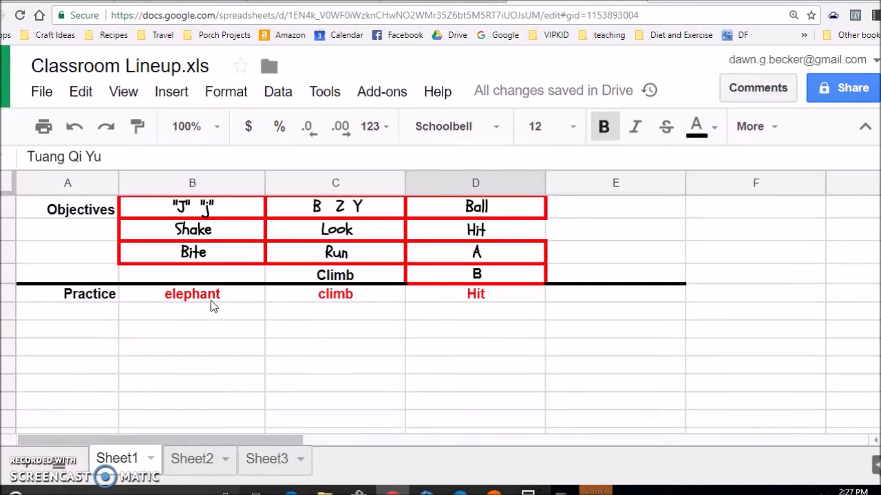
pyautogui.click(300, 338)
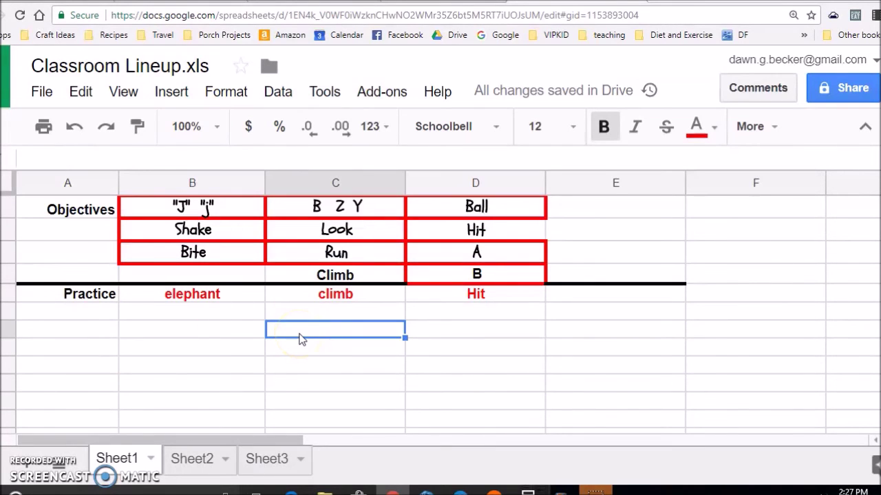
pyautogui.scroll(8, 303, 338)
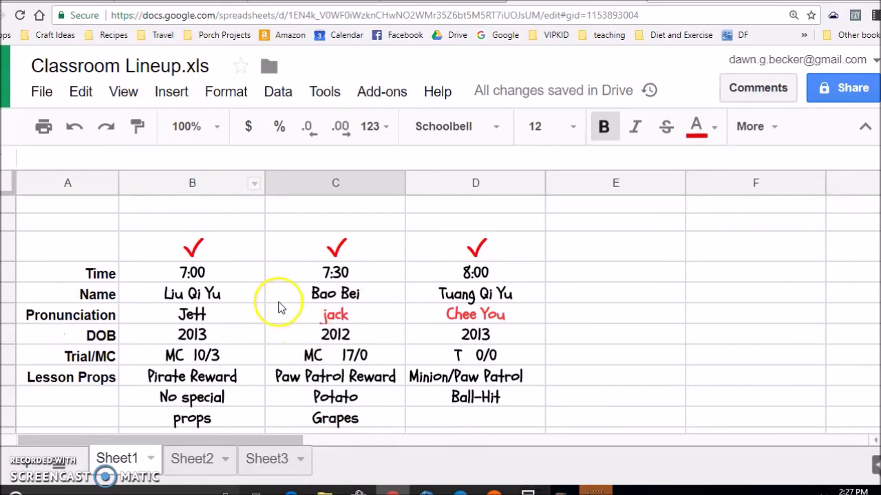
pyautogui.click(293, 318)
pyautogui.scroll(-2, 296, 324)
pyautogui.scroll(-5, 299, 330)
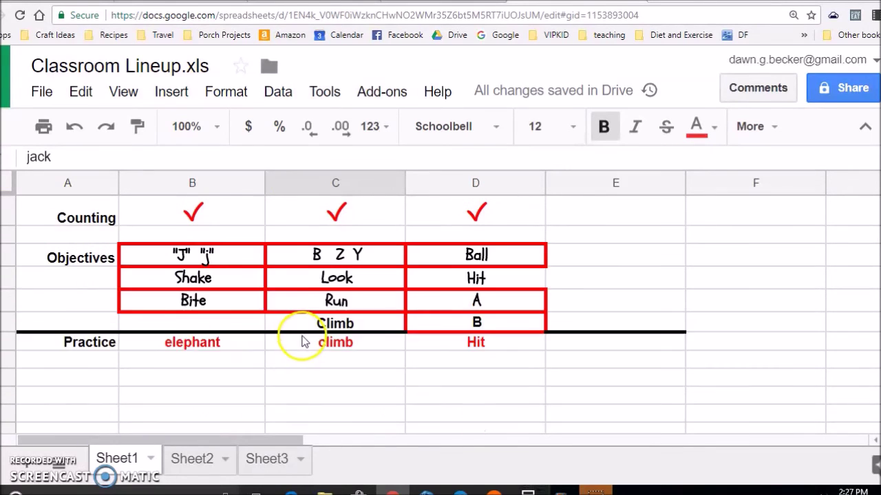
pyautogui.scroll(1, 305, 338)
pyautogui.click(306, 336)
pyautogui.press('Down')
pyautogui.press('Down')
pyautogui.press('Down')
pyautogui.press('Down')
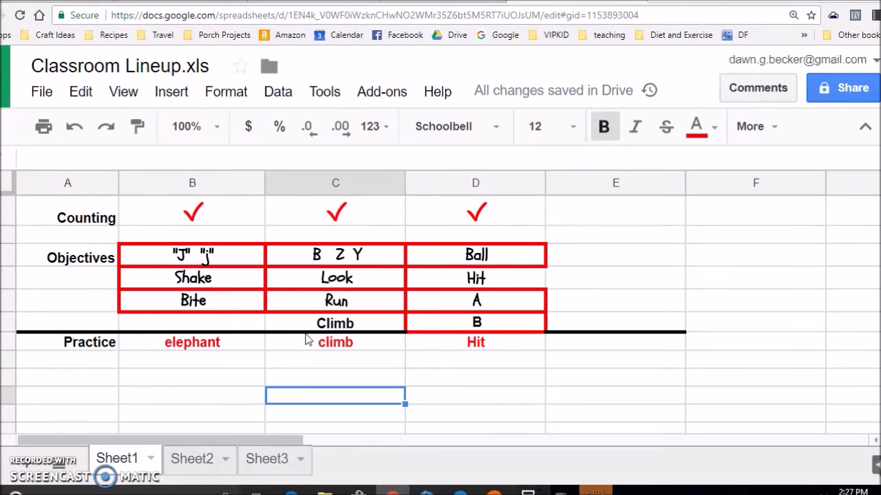
pyautogui.write('edxte')
pyautogui.press('BackSpace')
pyautogui.press('BackSpace')
pyautogui.press('BackSpace')
pyautogui.press('BackSpace')
pyautogui.write('xten')
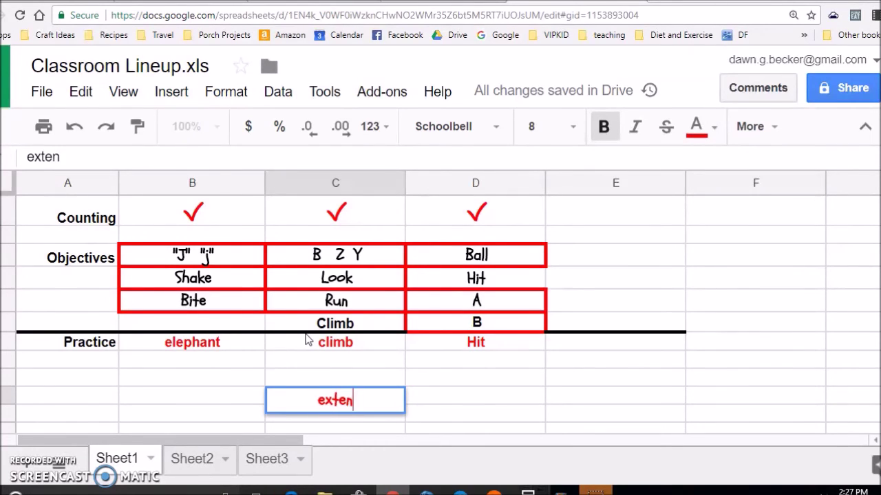
pyautogui.write('ded to 27')
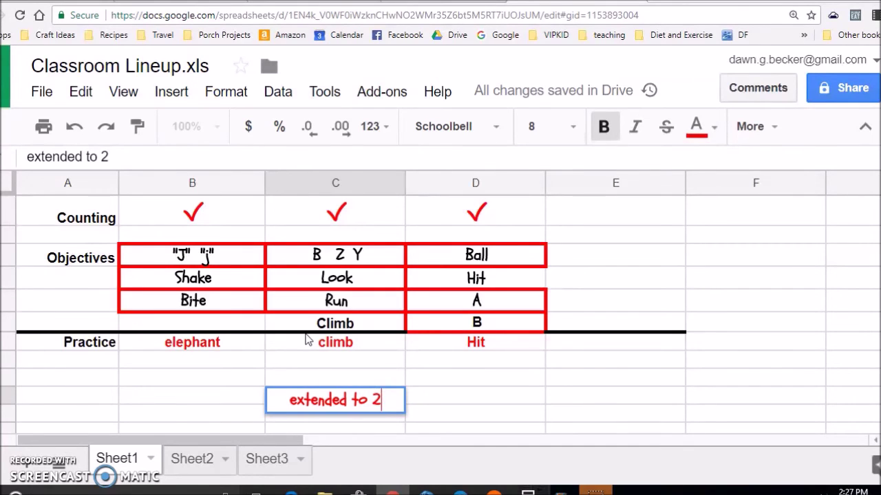
pyautogui.press('Return')
# Add 'minutes' and 'IT issues' on the rows beneath it in column C.
pyautogui.write('minutes')
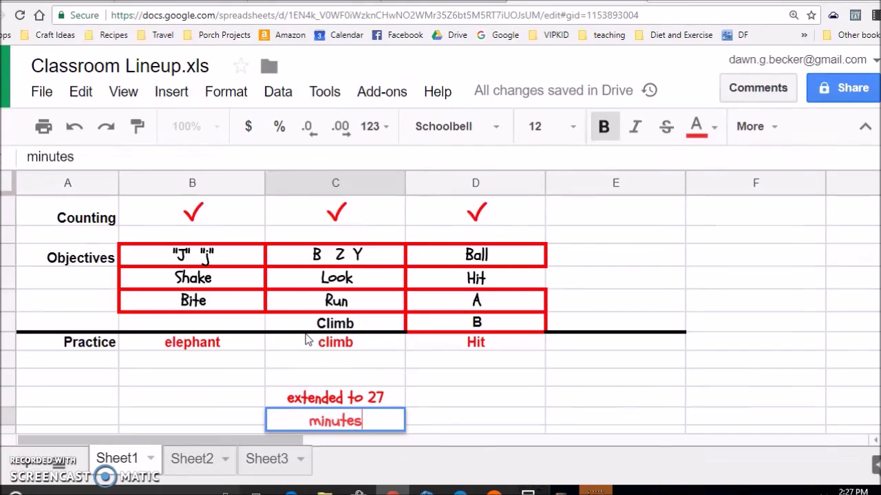
pyautogui.press('Return')
pyautogui.write('IT uissue')
pyautogui.press('BackSpace')
pyautogui.press('BackSpace')
pyautogui.press('BackSpace')
pyautogui.press('BackSpace')
pyautogui.press('BackSpace')
pyautogui.press('BackSpace')
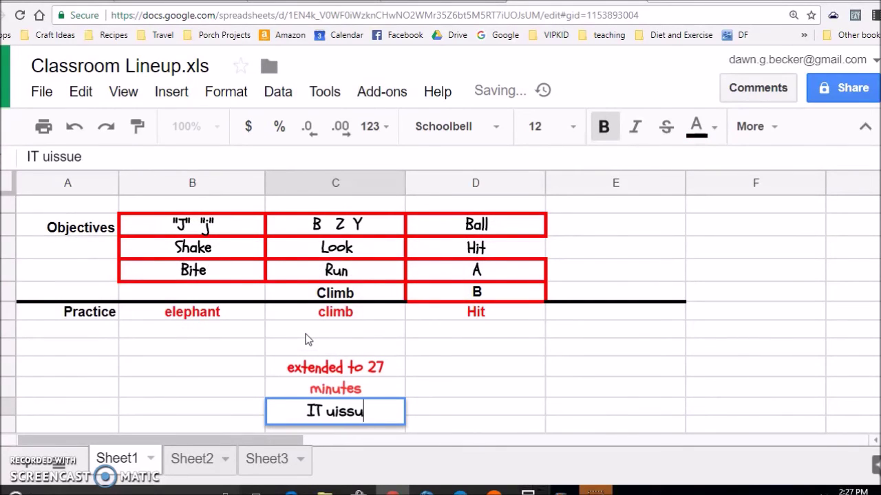
pyautogui.write('issues')
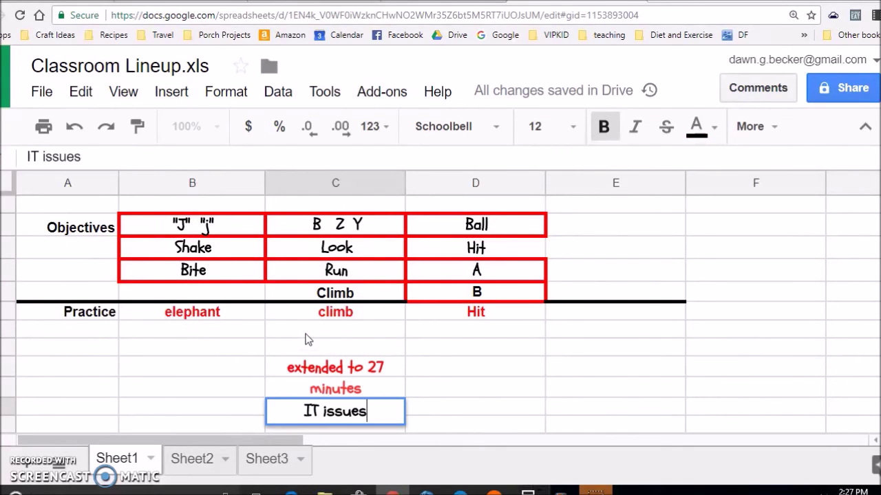
pyautogui.press('Return')
pyautogui.press('Up')
pyautogui.press('Up')
pyautogui.press('Up')
# Enter '7 minutes late', 'extended to' and '27 minutes' down column D.
pyautogui.press('Right')
pyautogui.press('Down')
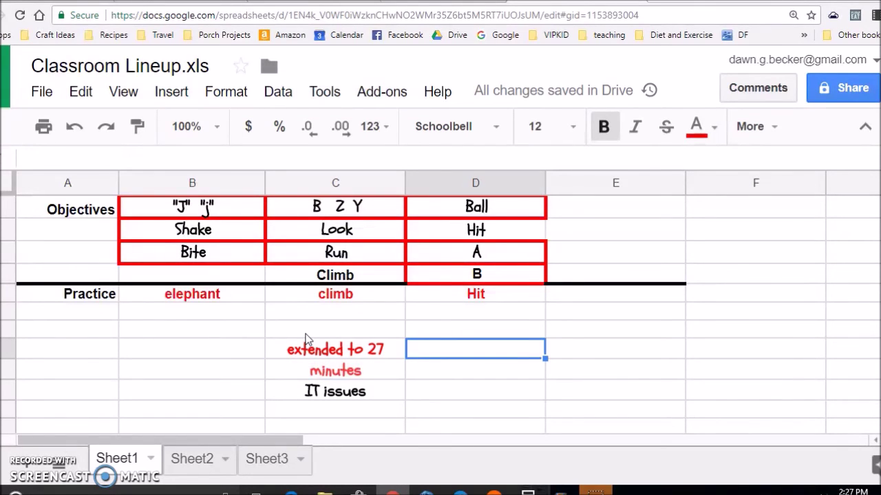
pyautogui.write('7 ')
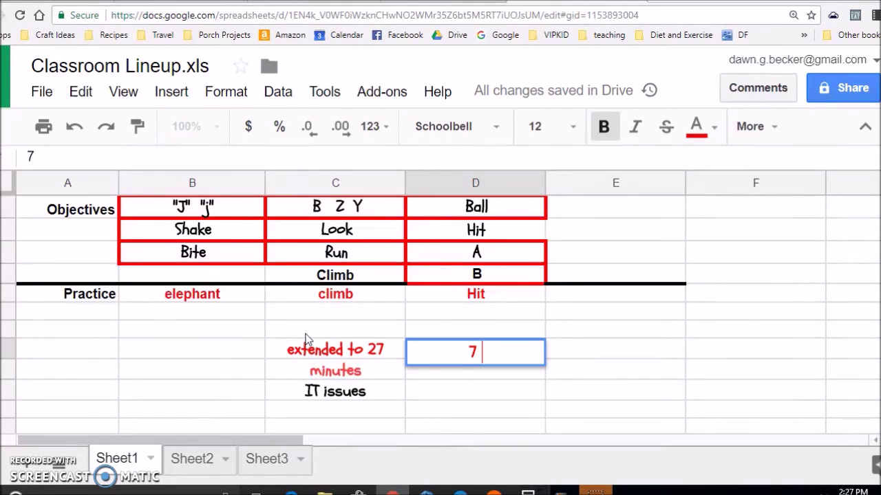
pyautogui.write('minutes late')
pyautogui.press('Return')
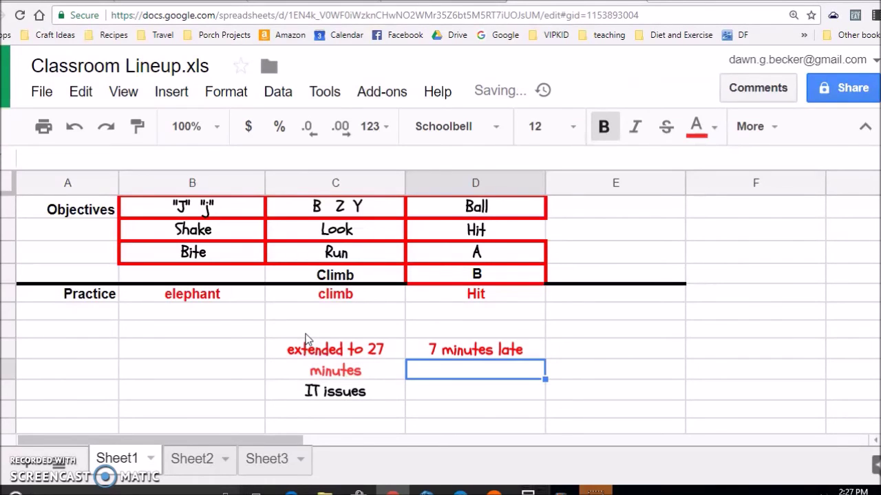
pyautogui.write('extended to')
pyautogui.press('Return')
pyautogui.write('27 minutes')
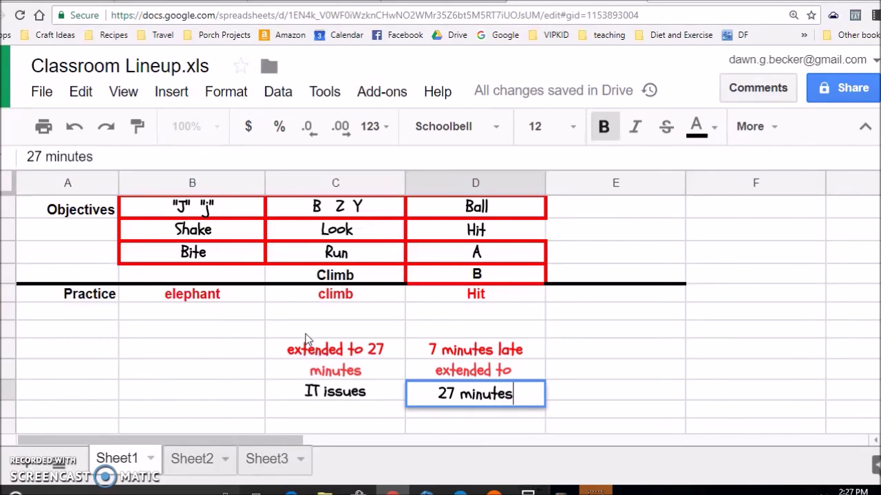
pyautogui.press('Return')
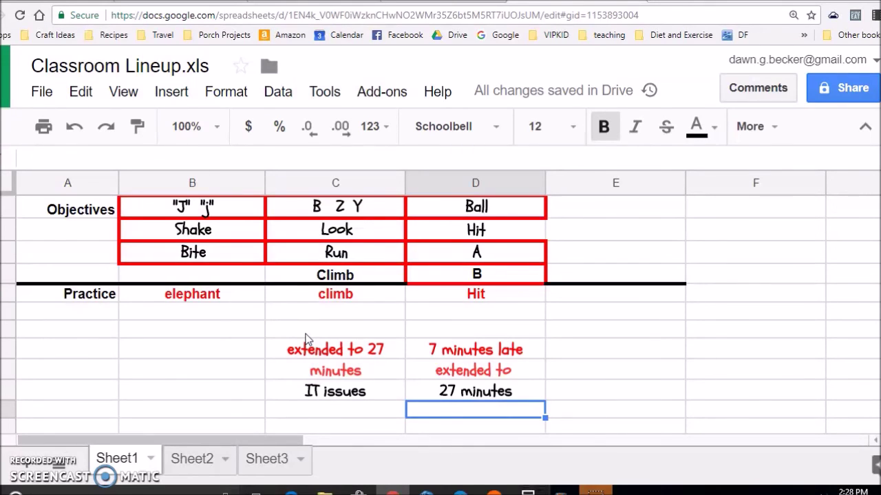
# Type 'NS' in the empty cell above the column D check mark.
pyautogui.scroll(-5, 303, 342)
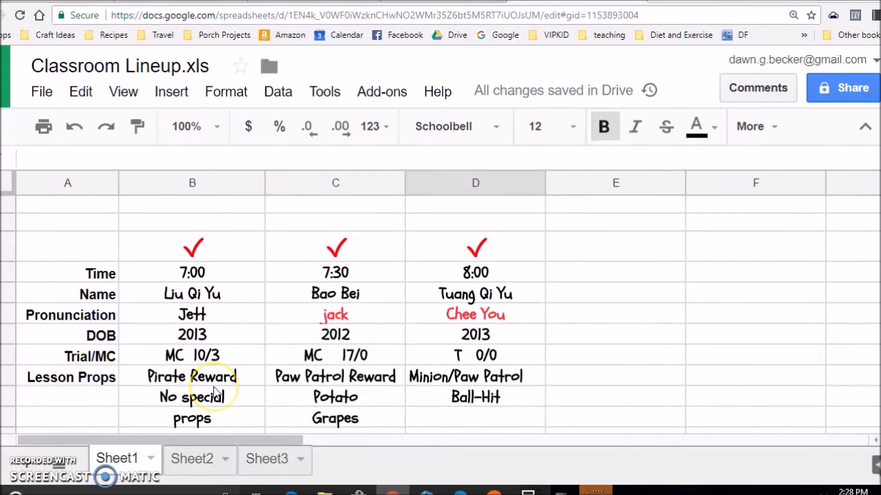
pyautogui.scroll(-2, 226, 314)
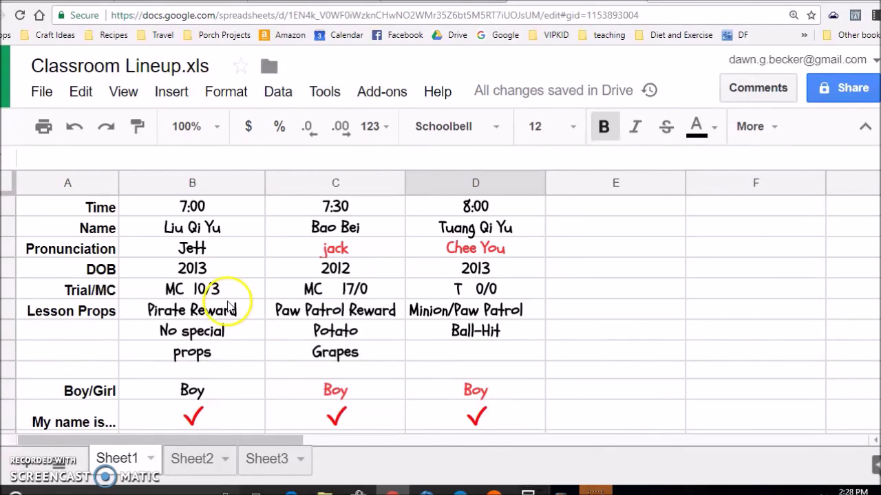
pyautogui.scroll(2, 392, 350)
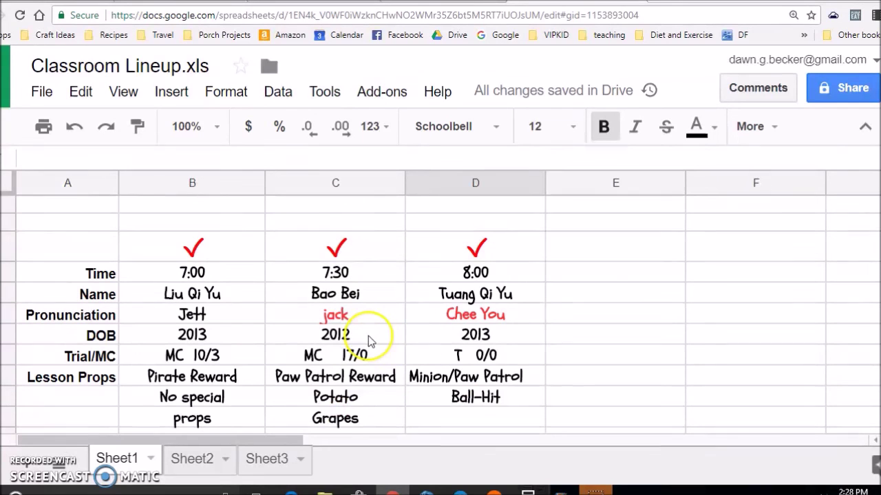
pyautogui.click(236, 257)
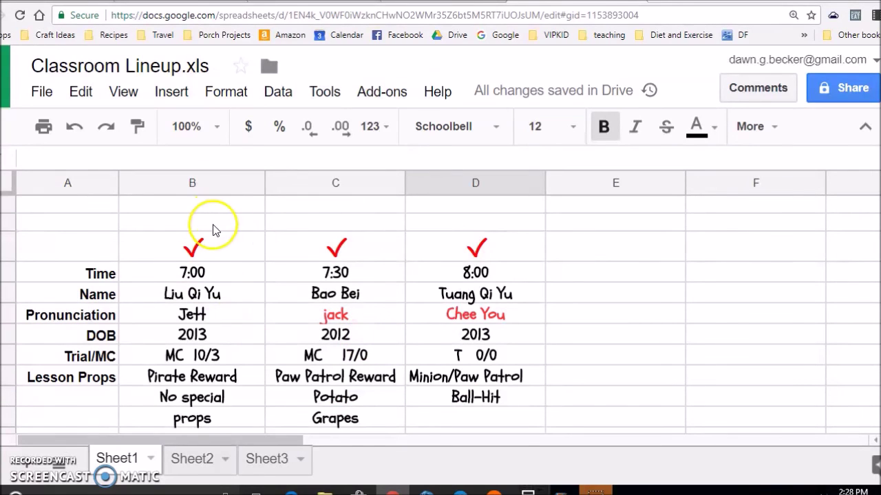
pyautogui.click(438, 253)
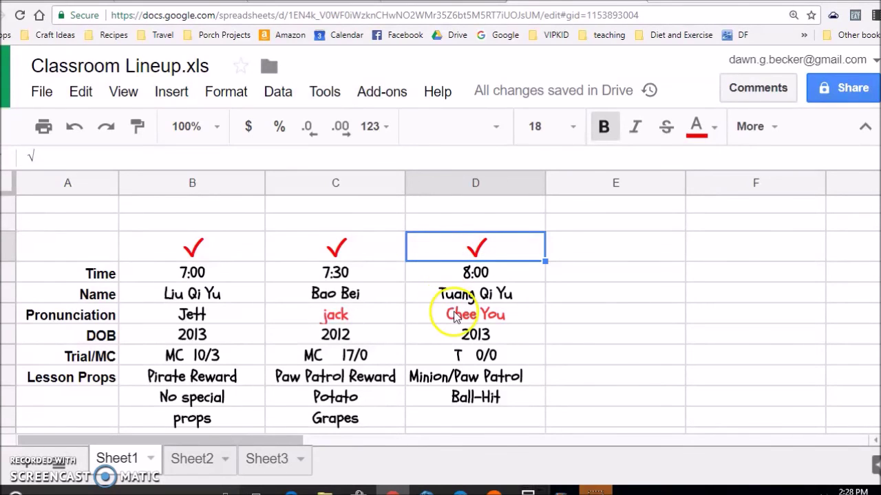
pyautogui.click(454, 317)
pyautogui.click(454, 227)
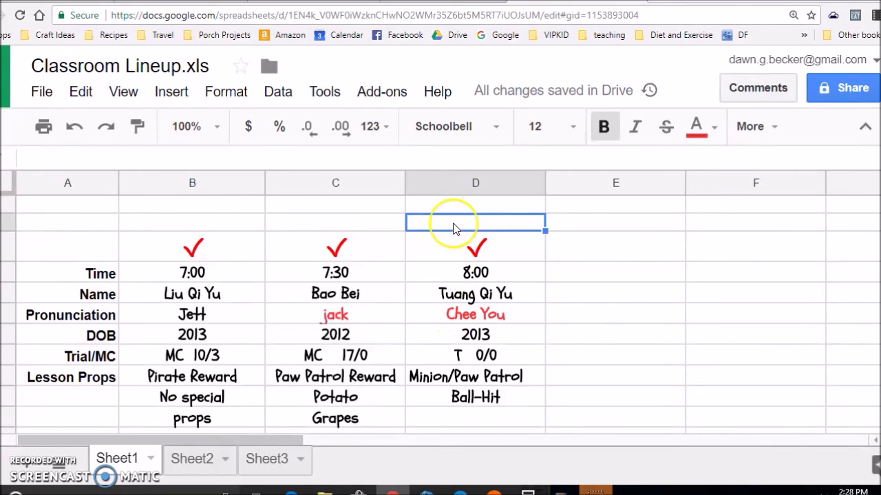
pyautogui.write('NS')
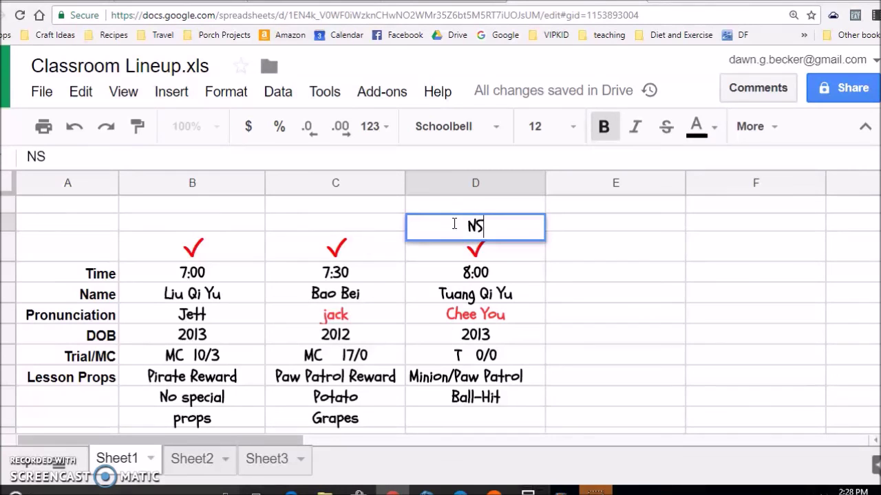
pyautogui.press('Return')
# Color the NS note red and check it above the 8:00 time.
pyautogui.click(454, 228)
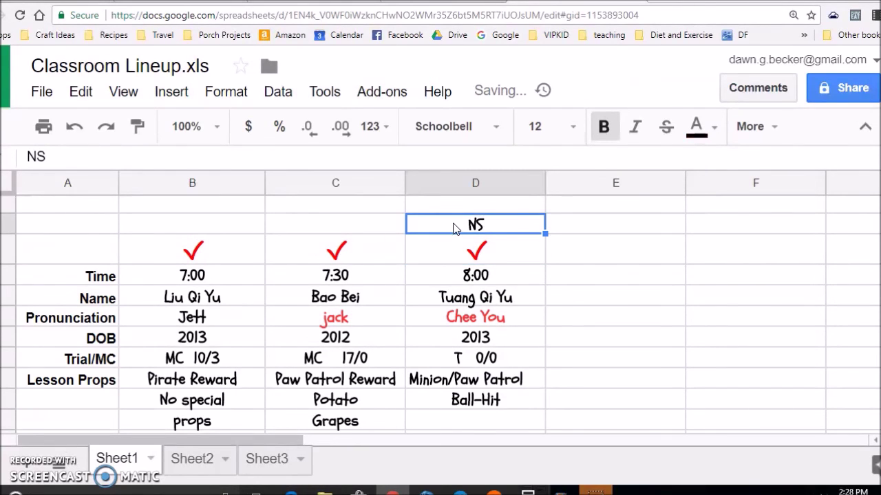
pyautogui.click(709, 128)
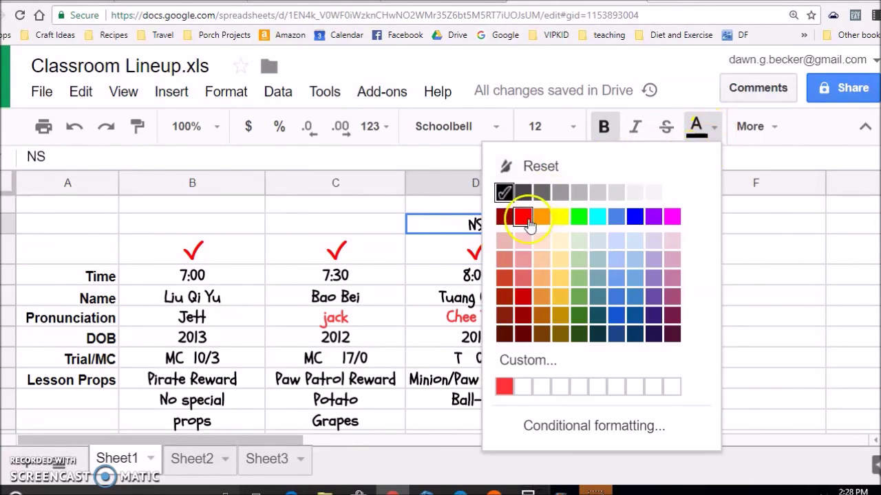
pyautogui.click(523, 217)
pyautogui.click(502, 250)
pyautogui.scroll(-5, 501, 251)
pyautogui.scroll(-2, 503, 314)
pyautogui.scroll(8, 507, 324)
pyautogui.click(500, 224)
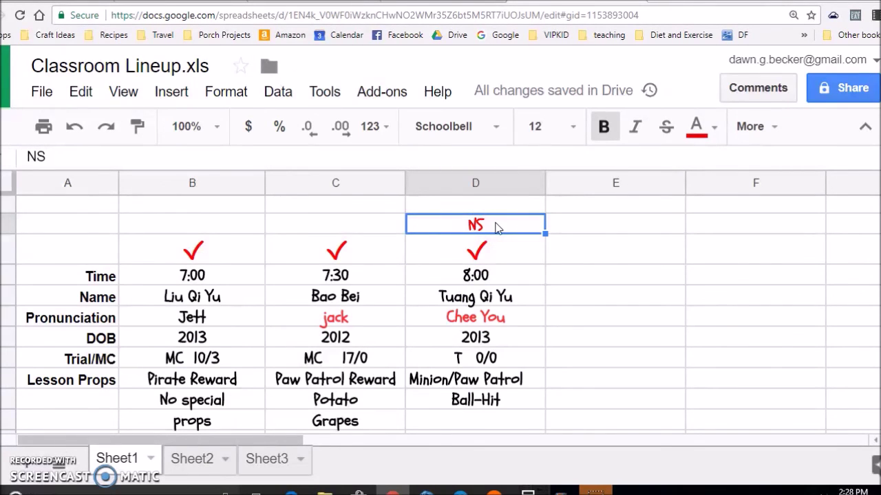
pyautogui.press('Down')
pyautogui.press('Up')
pyautogui.press('Down')
pyautogui.press('Down')
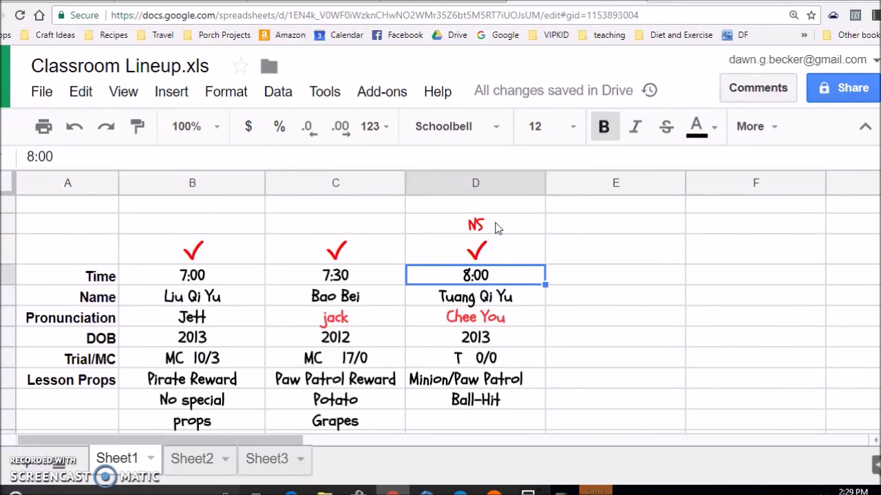
pyautogui.press('Right')
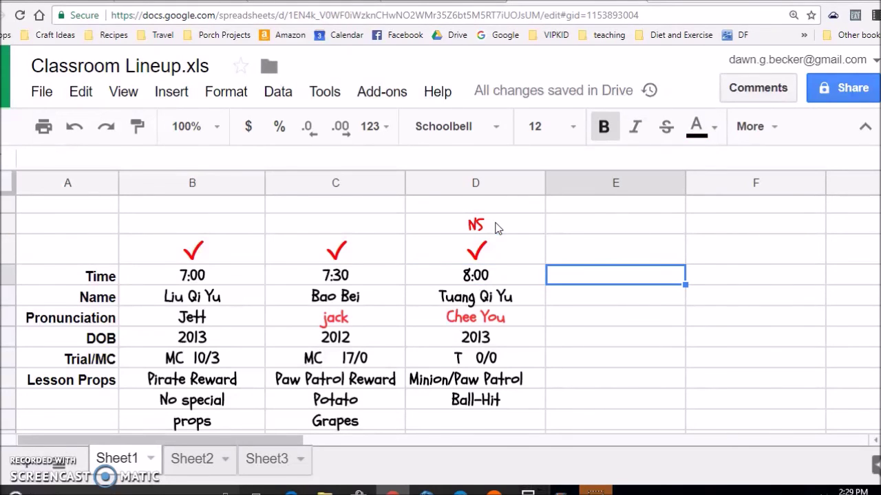
# Enter 8:00 as the fourth student's time in column E.
pyautogui.write('8')
pyautogui.press('BackSpace')
pyautogui.write('8:00')
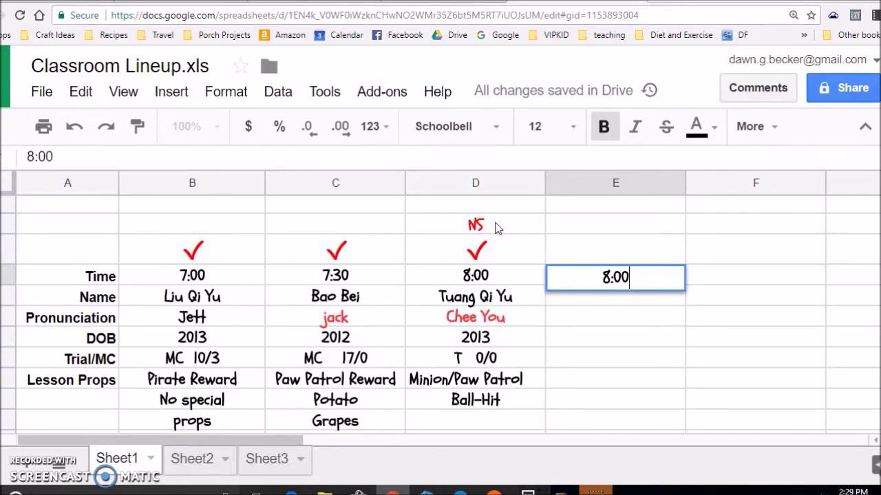
pyautogui.press('Return')
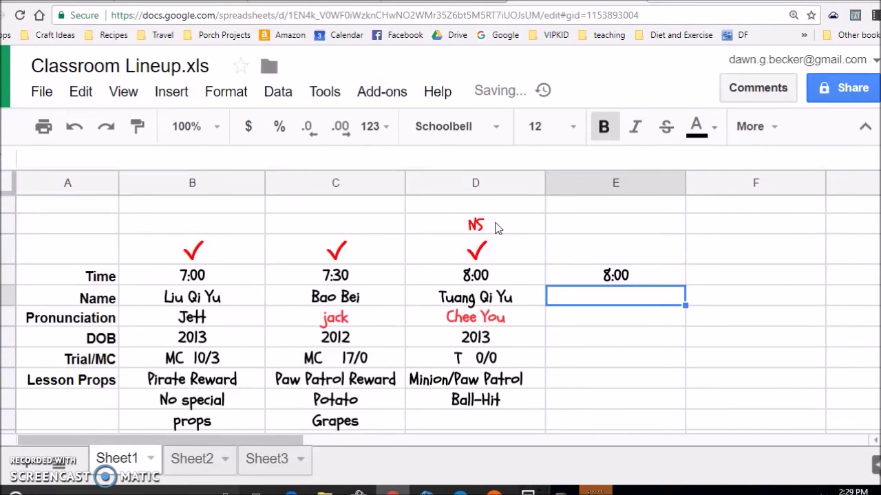
# Add the new student's name and birth year 2012 below the 8:00 time.
pyautogui.write('Jenny')
pyautogui.press('Return')
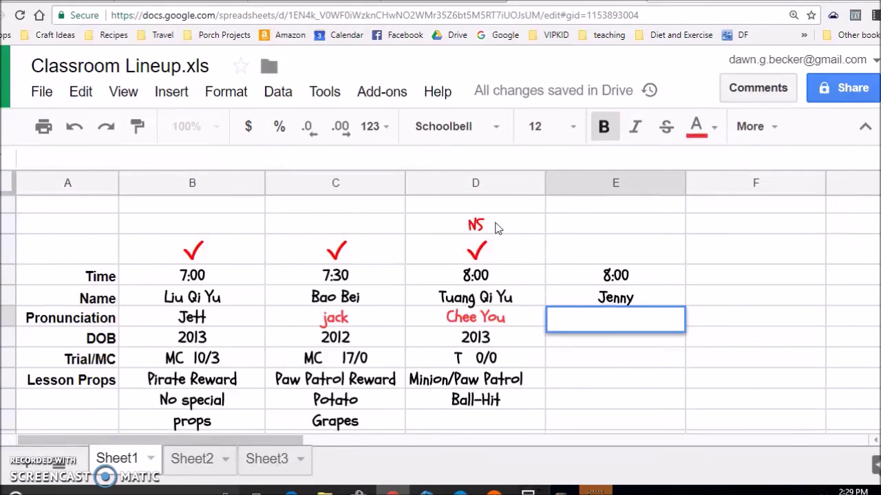
pyautogui.press('Down')
pyautogui.write('2012')
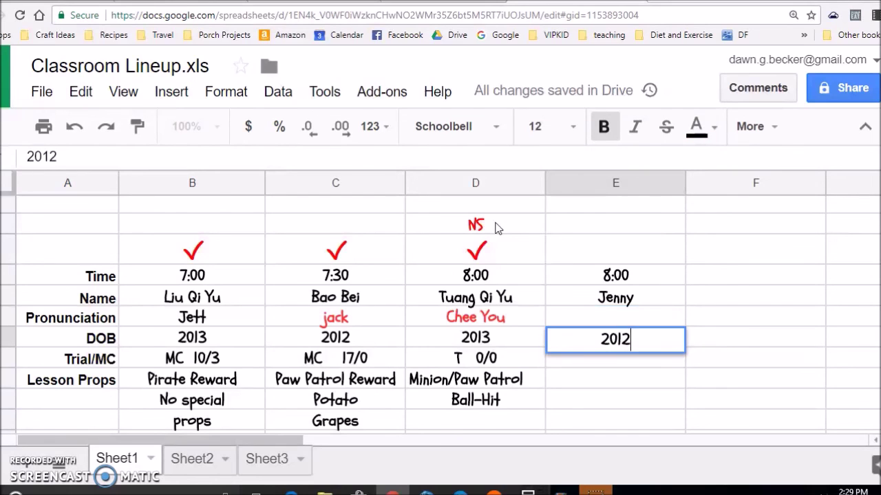
pyautogui.press('Return')
pyautogui.press('Up')
pyautogui.press('Up')
pyautogui.press('Up')
pyautogui.press('Up')
pyautogui.press('Left')
pyautogui.press('Right')
pyautogui.press('Left')
pyautogui.press('Up')
pyautogui.press('Up')
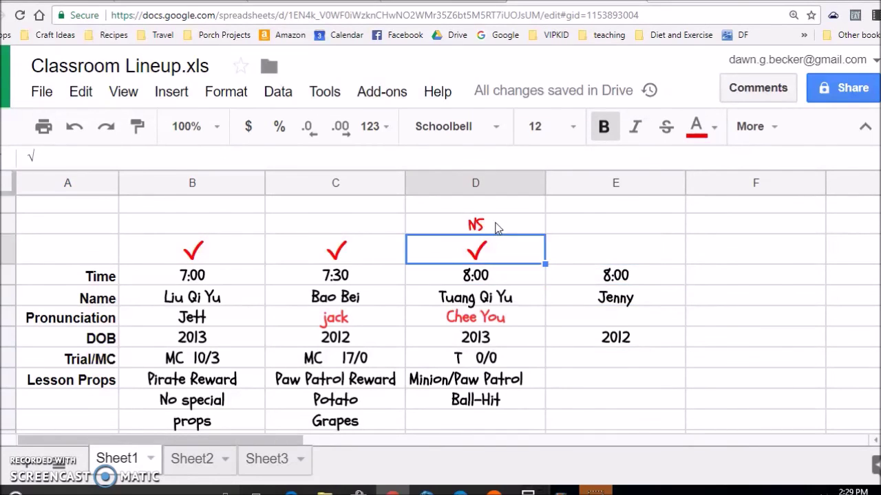
pyautogui.press('Down')
pyautogui.press('Down')
pyautogui.press('Right')
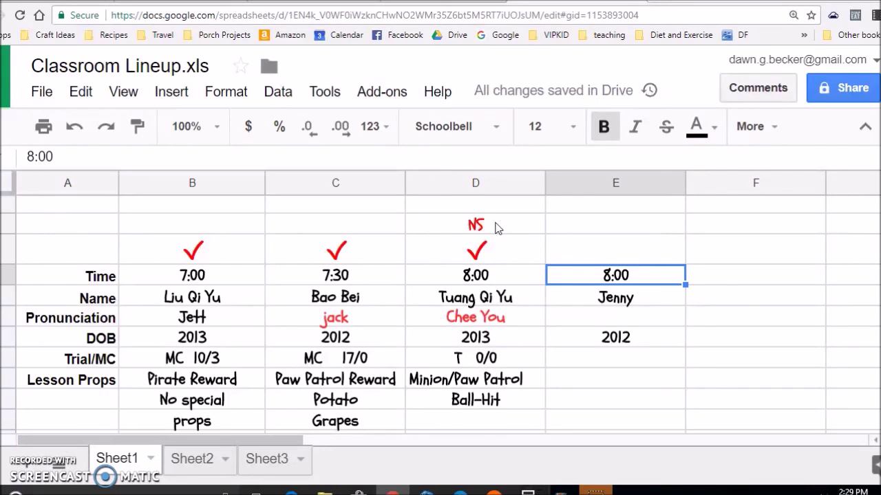